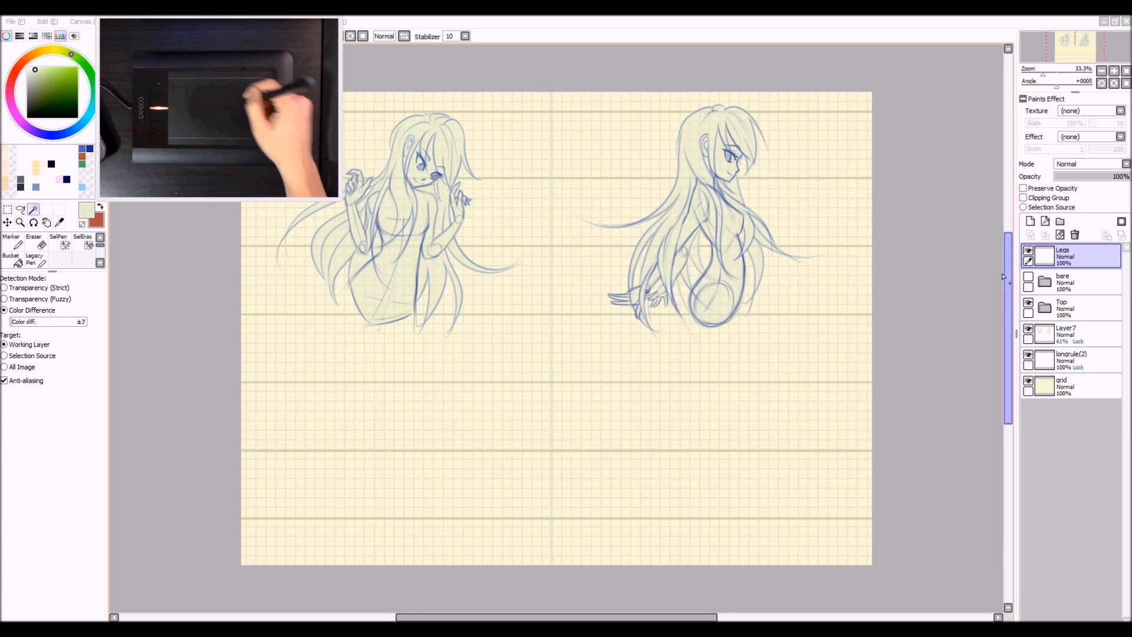
Step: Make the Legs layer active and set up the size 14 pencil brush with the blue swatch colour
{"action": "left_click", "coordinate": [1030, 255]}
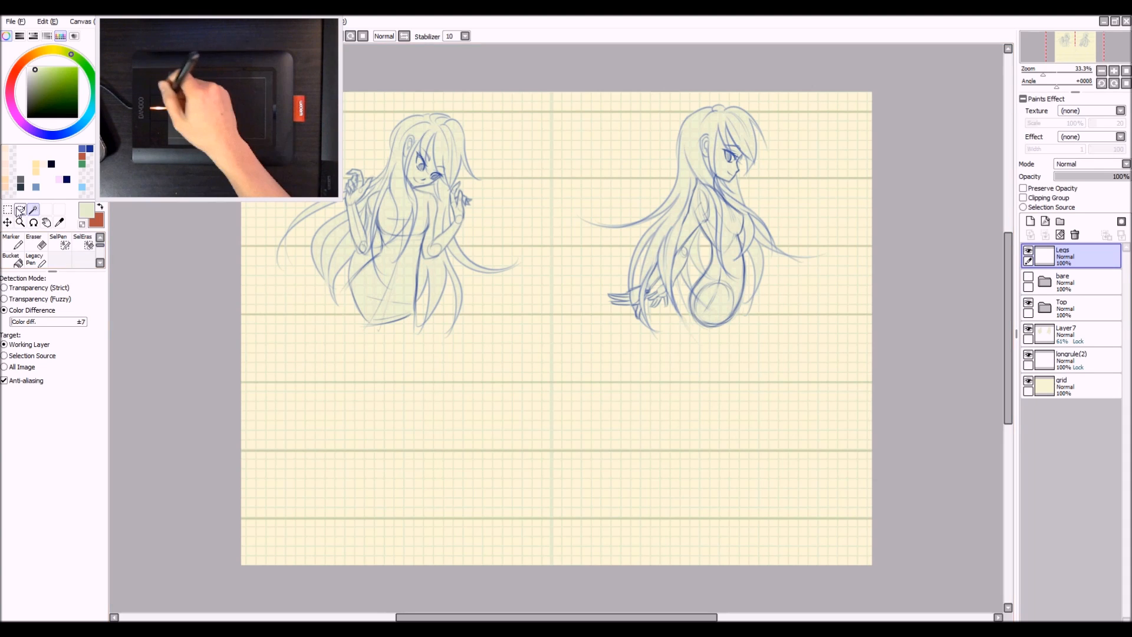
{"action": "key", "text": "n"}
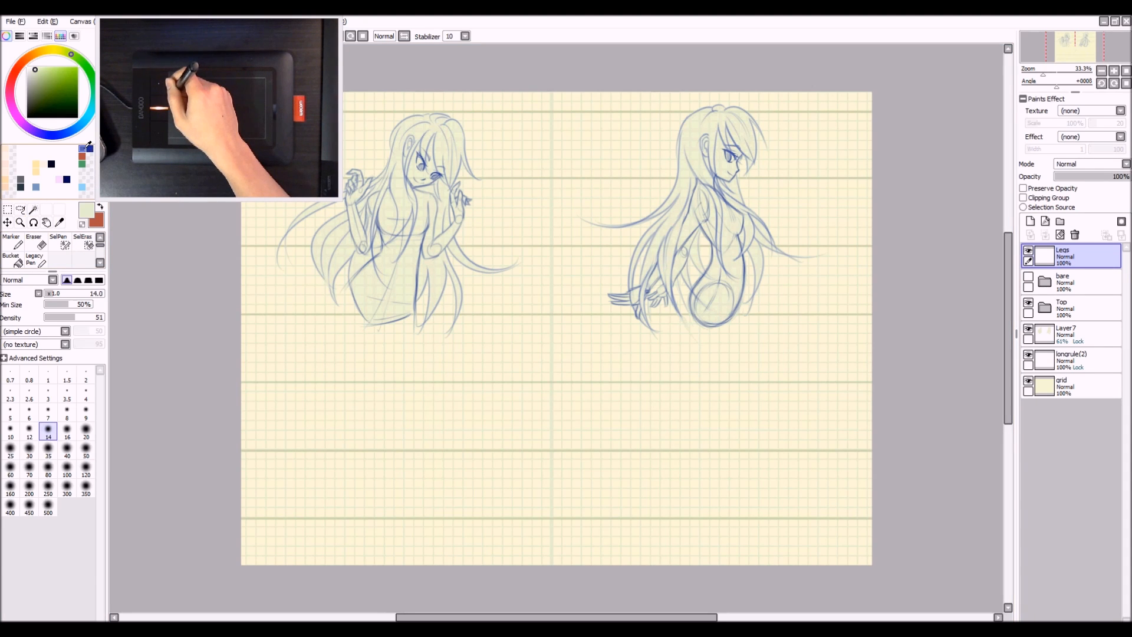
{"action": "left_click", "coordinate": [89, 147]}
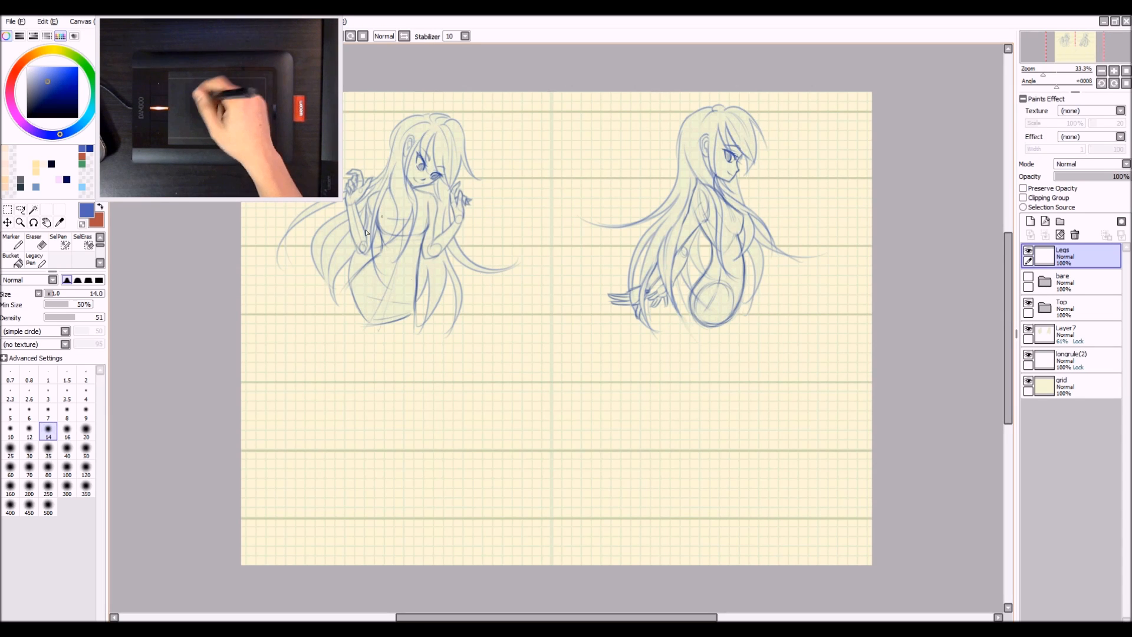
Step: Show the "bare" folder to examine the underlying body construction of both figures, and hide it again
{"action": "left_click", "coordinate": [1028, 277]}
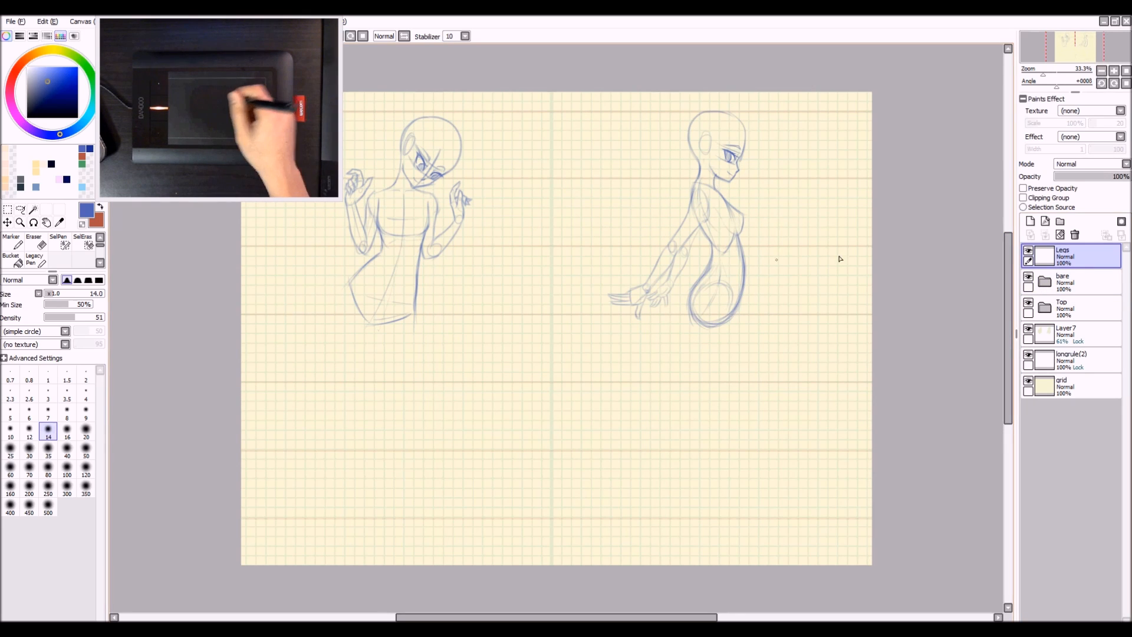
{"action": "left_click", "coordinate": [1028, 277]}
{"action": "left_click", "coordinate": [1028, 277]}
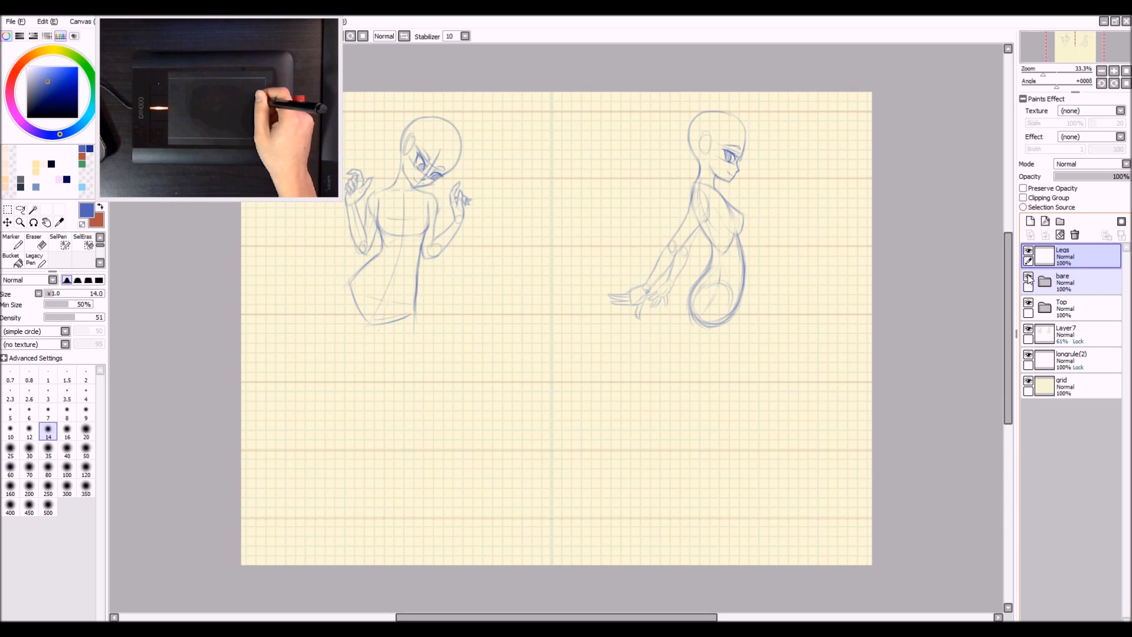
{"action": "left_click", "coordinate": [1028, 277]}
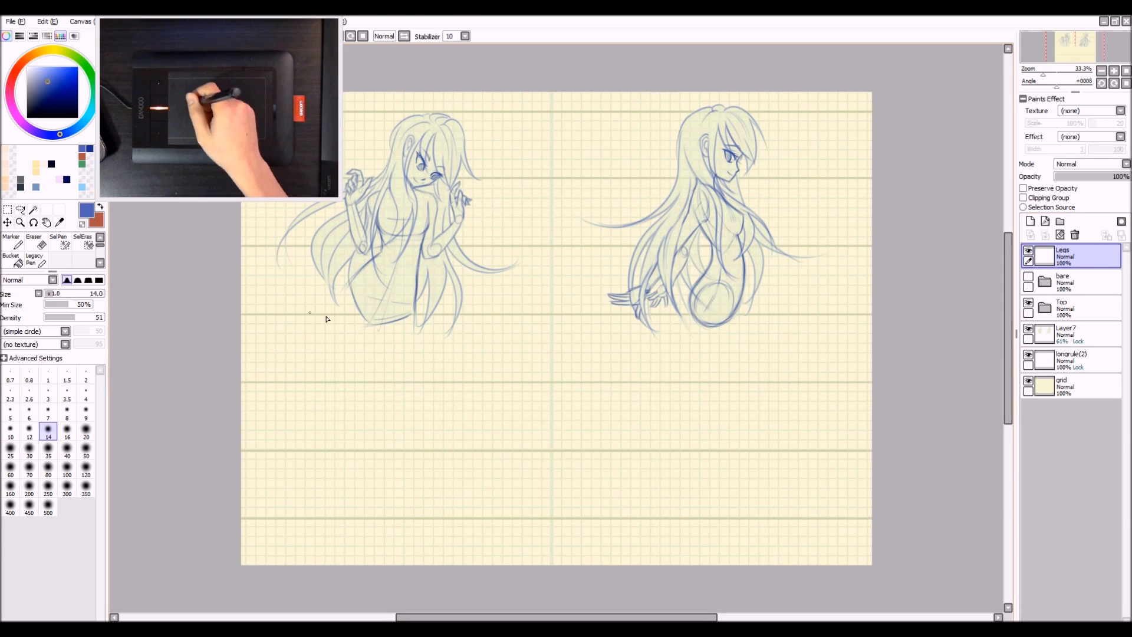
Step: Sketch the outer hip curves of the left figure, extending them downward from both sides of the pelvis
{"action": "left_click_drag", "start_coordinate": [424, 348], "coordinate": [478, 324]}
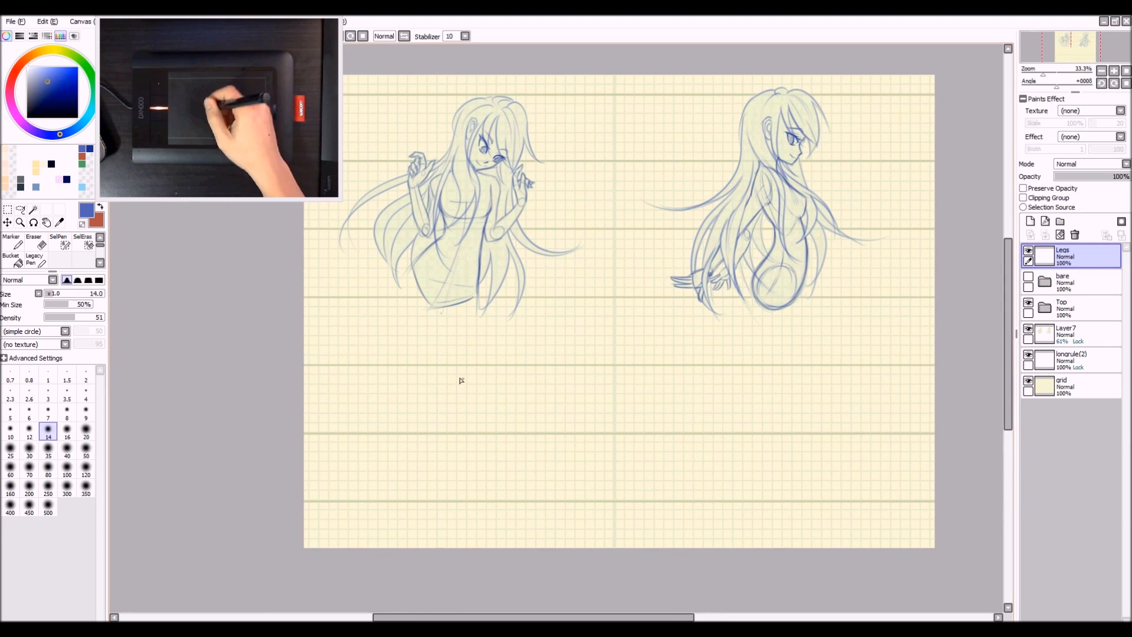
{"action": "scroll", "coordinate": [641, 238], "scroll_direction": "up", "scroll_amount": 1}
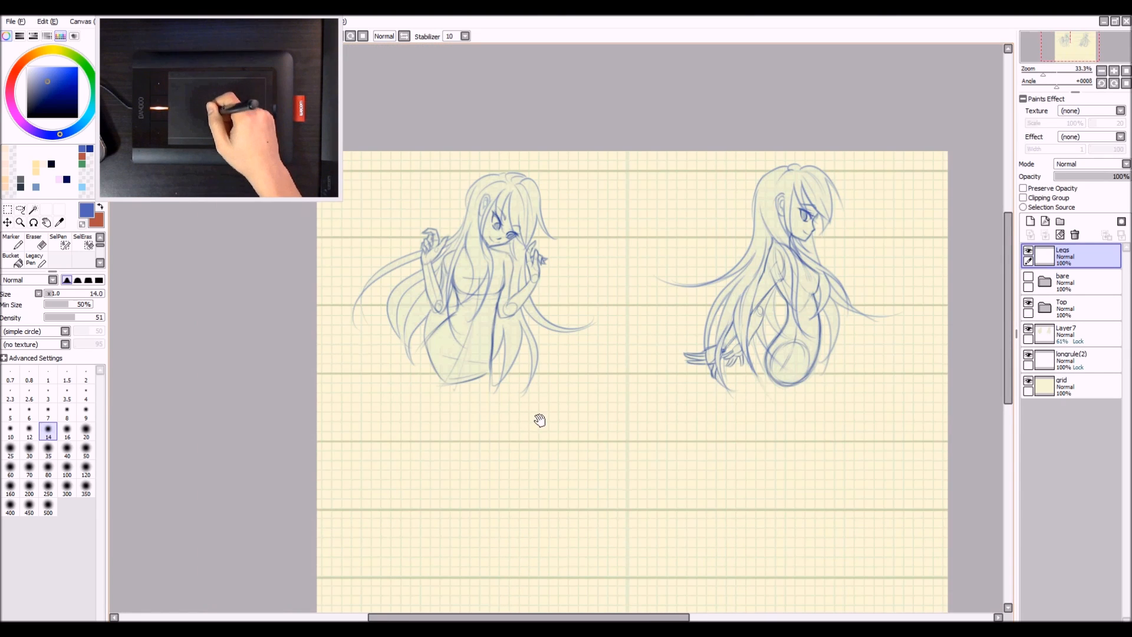
{"action": "scroll", "coordinate": [538, 419], "scroll_direction": "down", "scroll_amount": 1}
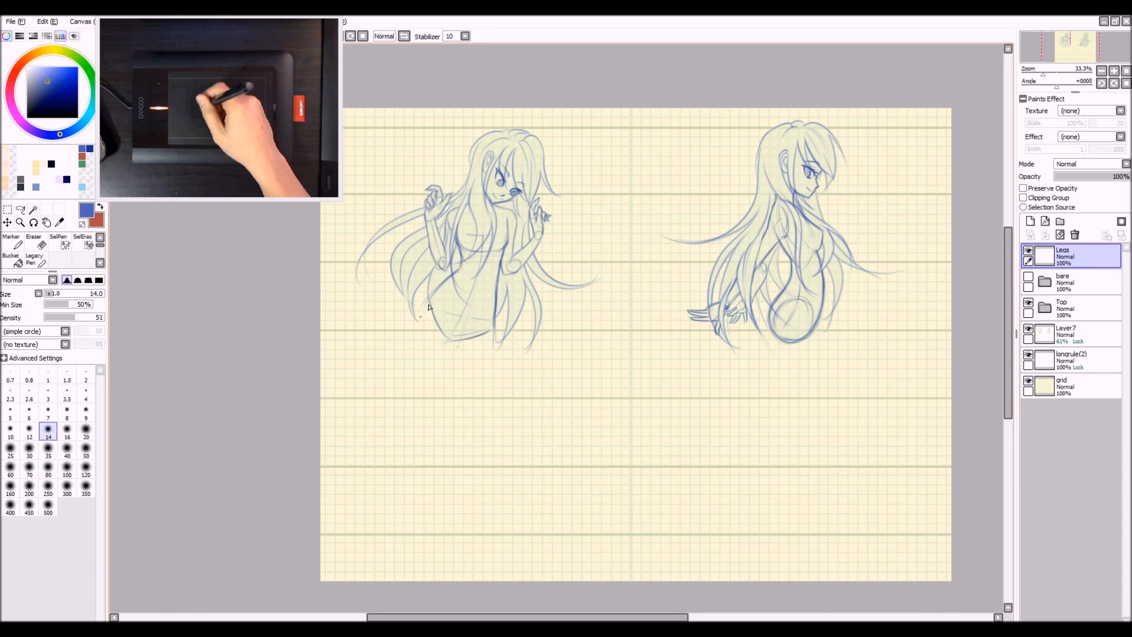
{"action": "left_click_drag", "start_coordinate": [417, 322], "coordinate": [428, 296]}
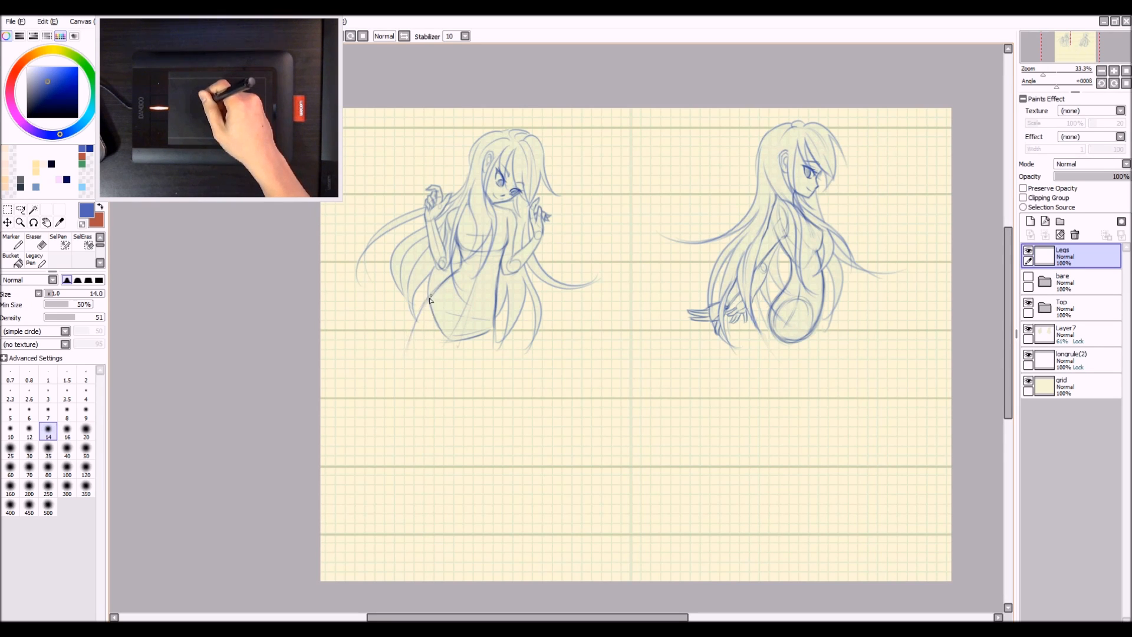
{"action": "left_click_drag", "start_coordinate": [409, 360], "coordinate": [416, 334]}
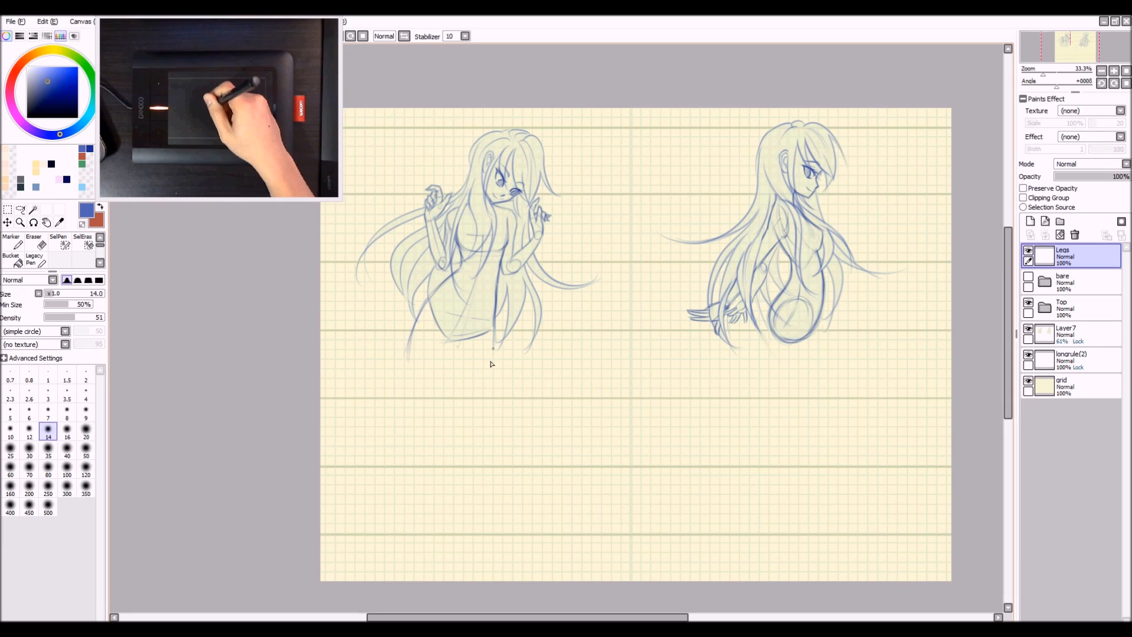
{"action": "left_click_drag", "start_coordinate": [493, 370], "coordinate": [493, 332]}
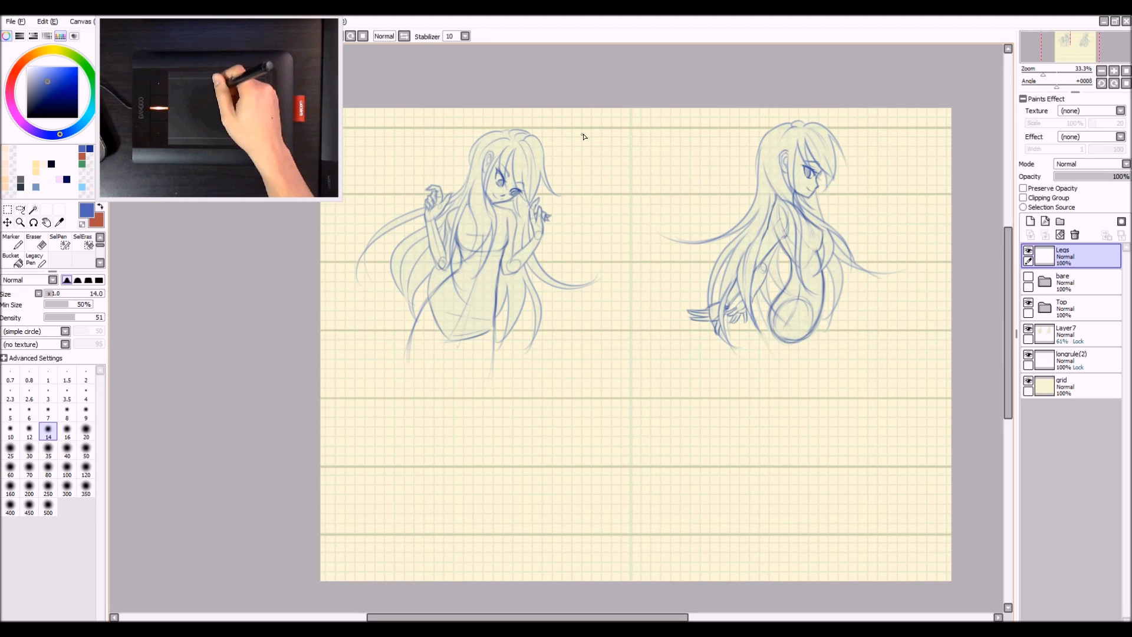
Step: Mark the left figure's head height with a vertical measuring line beside the head, and undo the marks
{"action": "left_click_drag", "start_coordinate": [584, 132], "coordinate": [594, 191]}
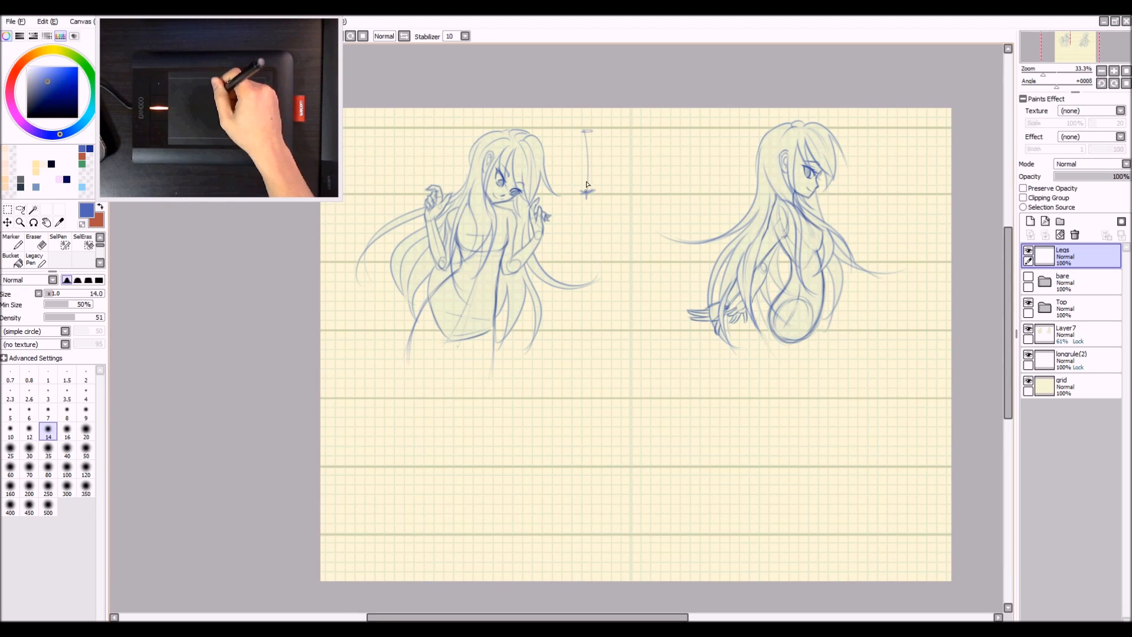
{"action": "key", "text": "ctrl+z"}
{"action": "key", "text": "ctrl+z"}
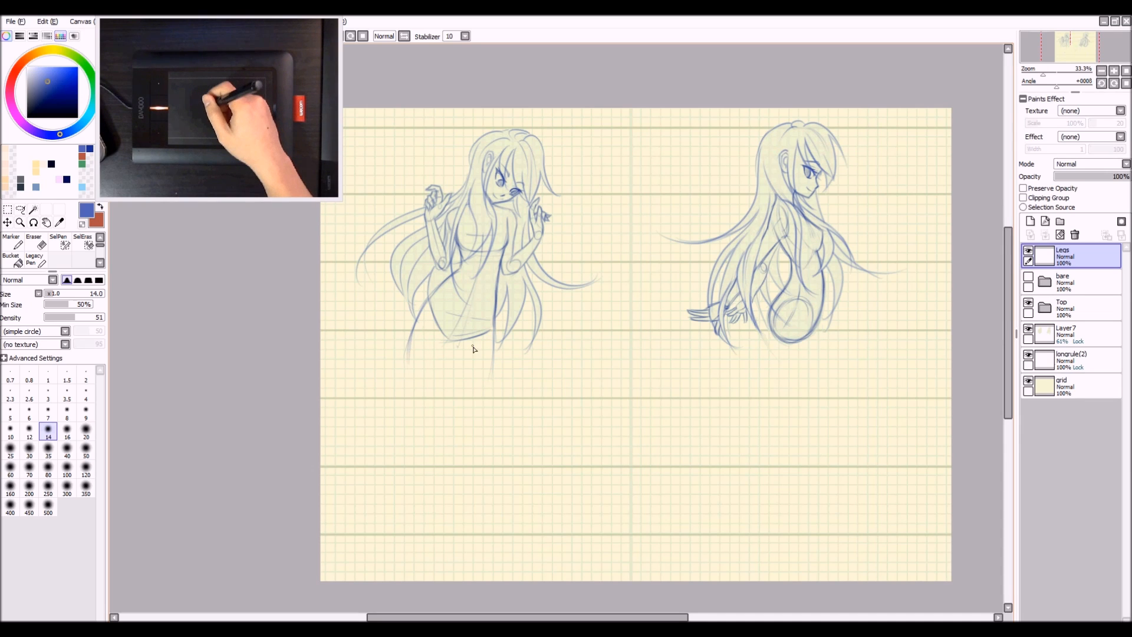
Step: Sketch guide lines for both thighs of the left figure from the pelvis downward, with a circle for each knee
{"action": "left_click_drag", "start_coordinate": [473, 342], "coordinate": [486, 436]}
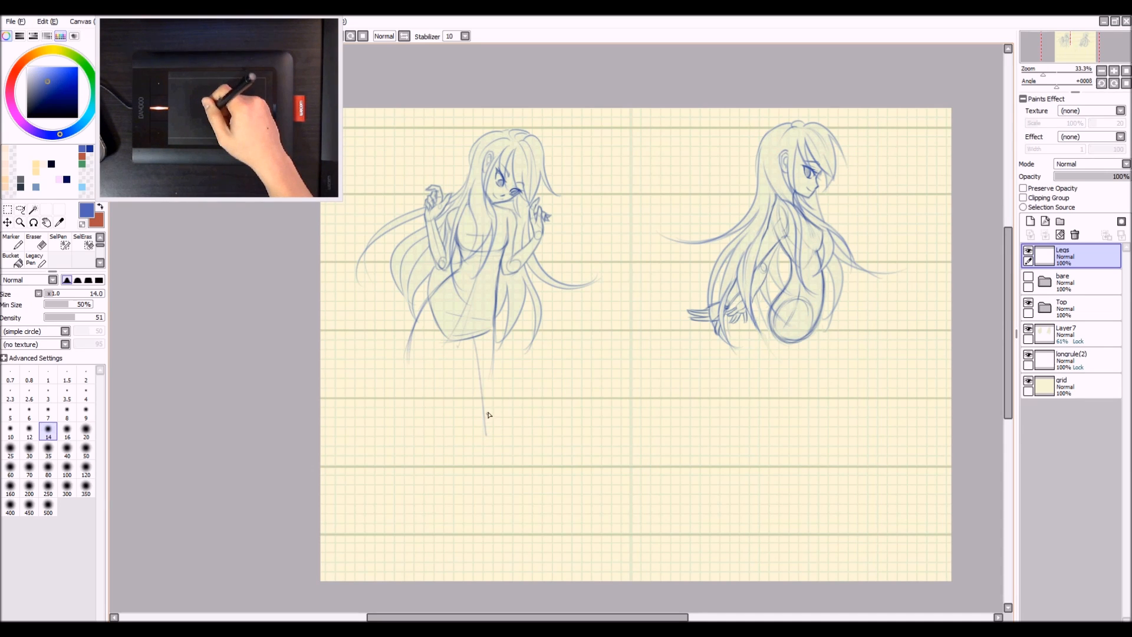
{"action": "key", "text": "ctrl+z"}
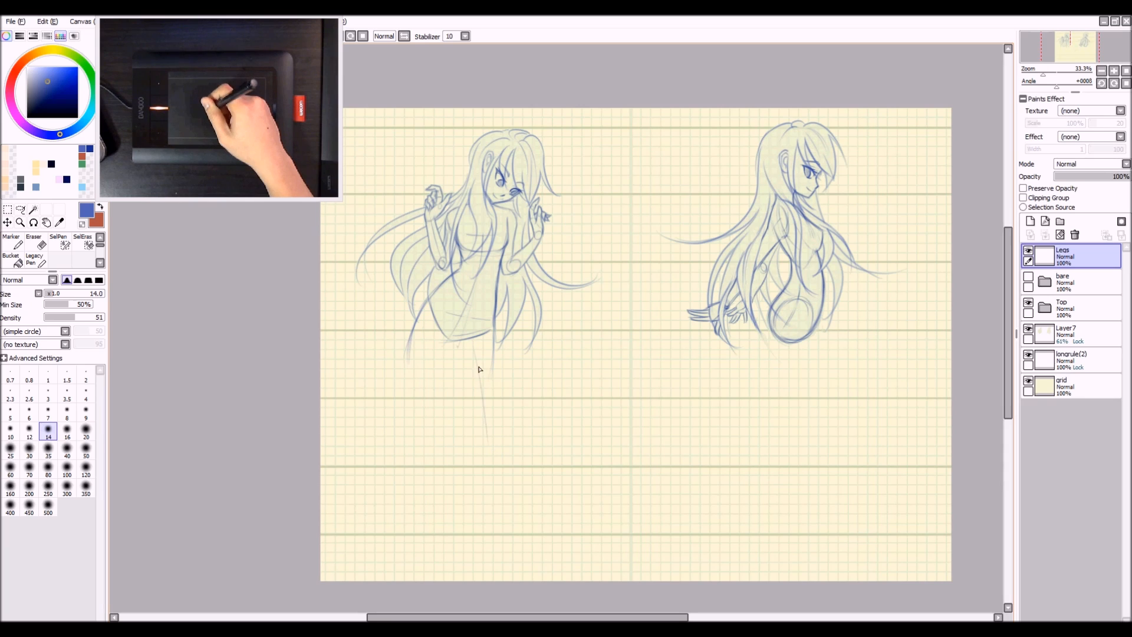
{"action": "mouse_move", "coordinate": [473, 342]}
{"action": "left_mouse_down"}
{"action": "mouse_move", "coordinate": [483, 438]}
{"action": "mouse_move", "coordinate": [488, 425]}
{"action": "left_mouse_up"}
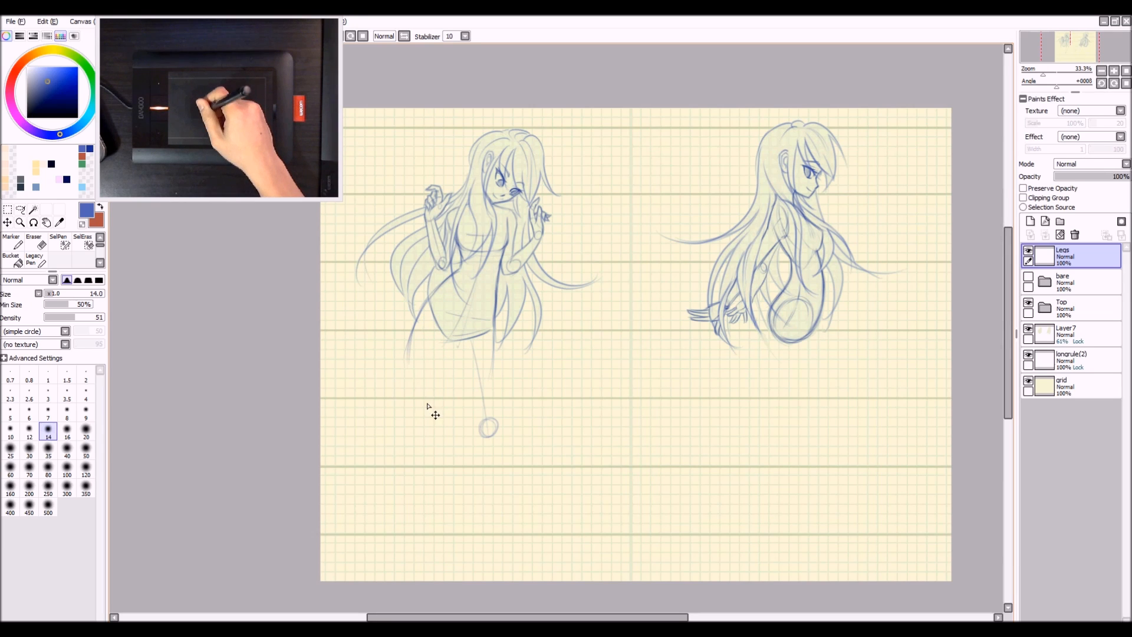
{"action": "left_click_drag", "start_coordinate": [426, 419], "coordinate": [431, 407]}
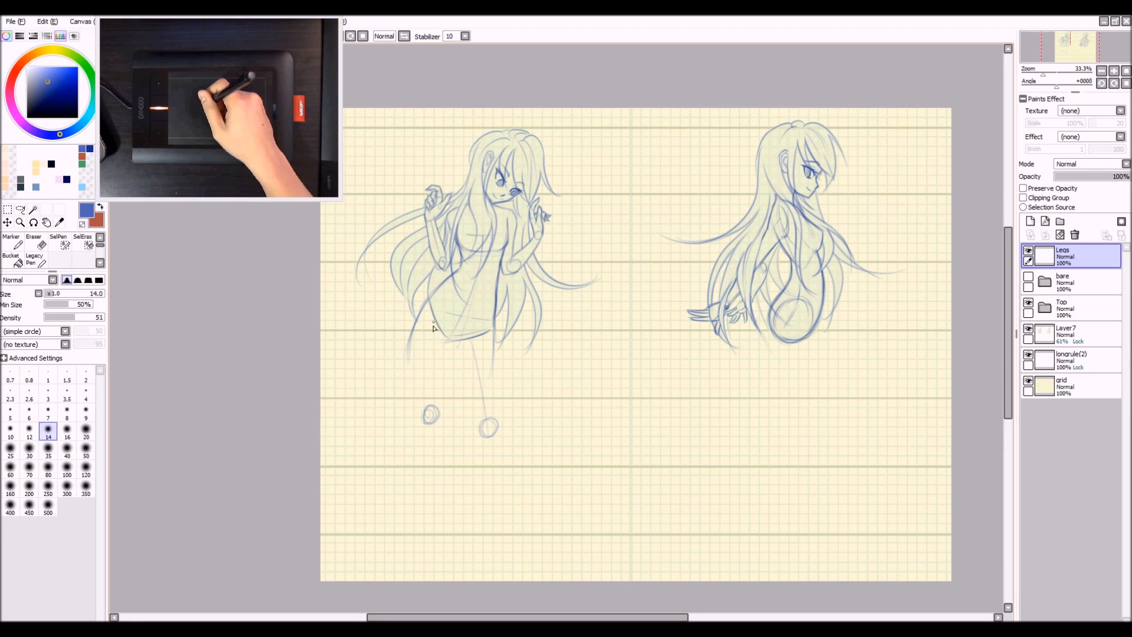
{"action": "mouse_move", "coordinate": [433, 332]}
{"action": "left_mouse_down"}
{"action": "mouse_move", "coordinate": [431, 410]}
{"action": "mouse_move", "coordinate": [440, 339]}
{"action": "left_mouse_up"}
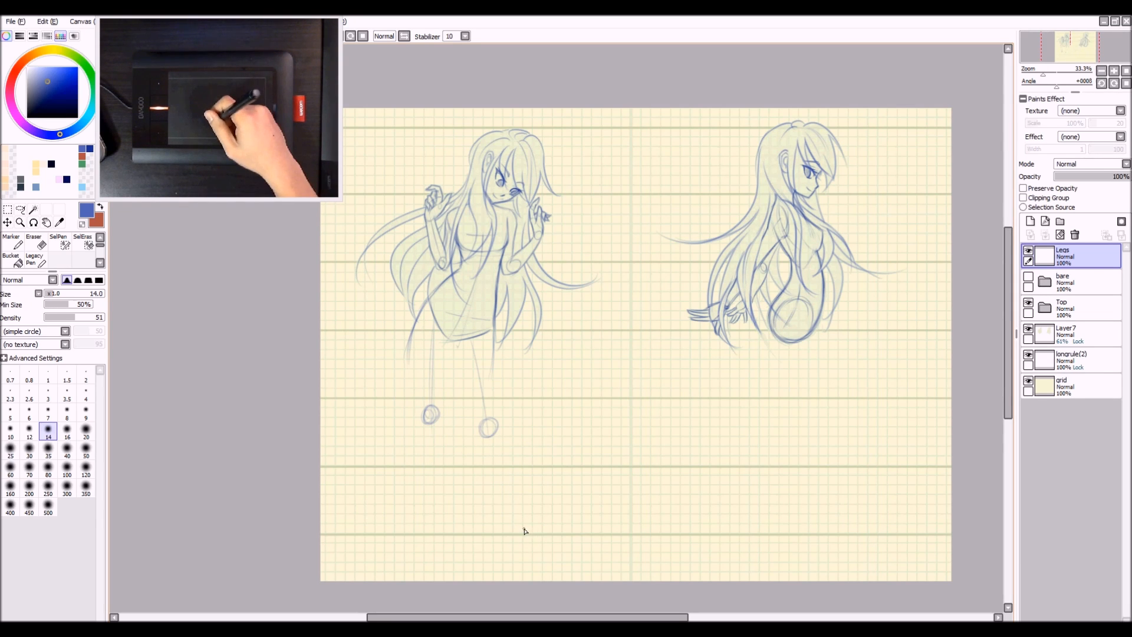
{"action": "left_click_drag", "start_coordinate": [518, 533], "coordinate": [535, 522]}
{"action": "key", "text": "ctrl+z"}
{"action": "key", "text": "ctrl+z"}
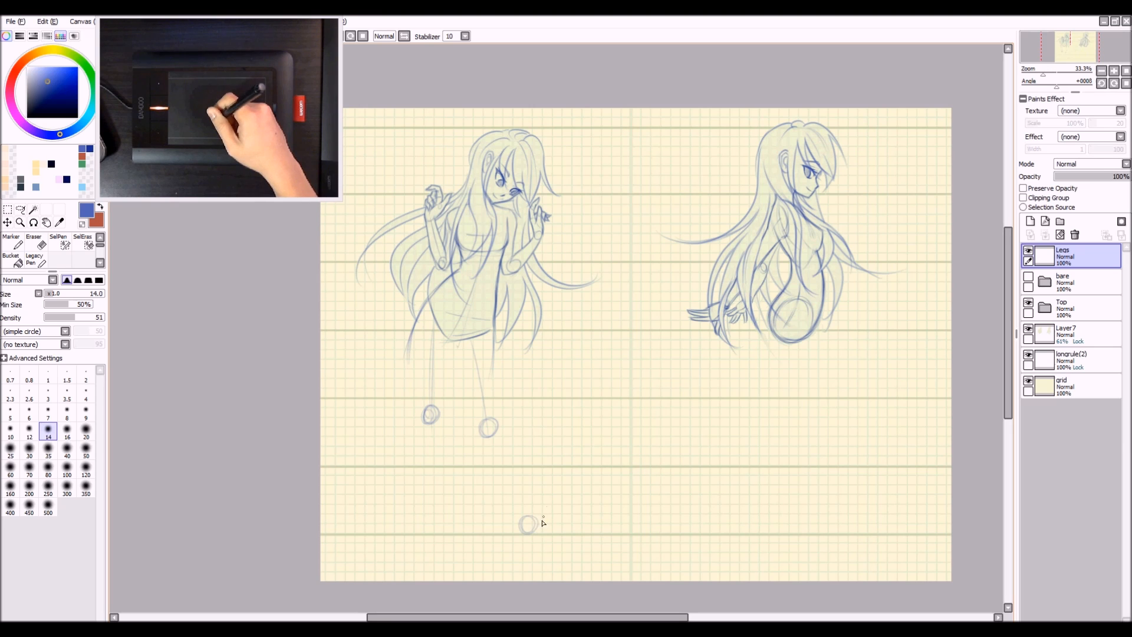
{"action": "key", "text": "ctrl+z"}
{"action": "left_click_drag", "start_coordinate": [518, 519], "coordinate": [530, 520]}
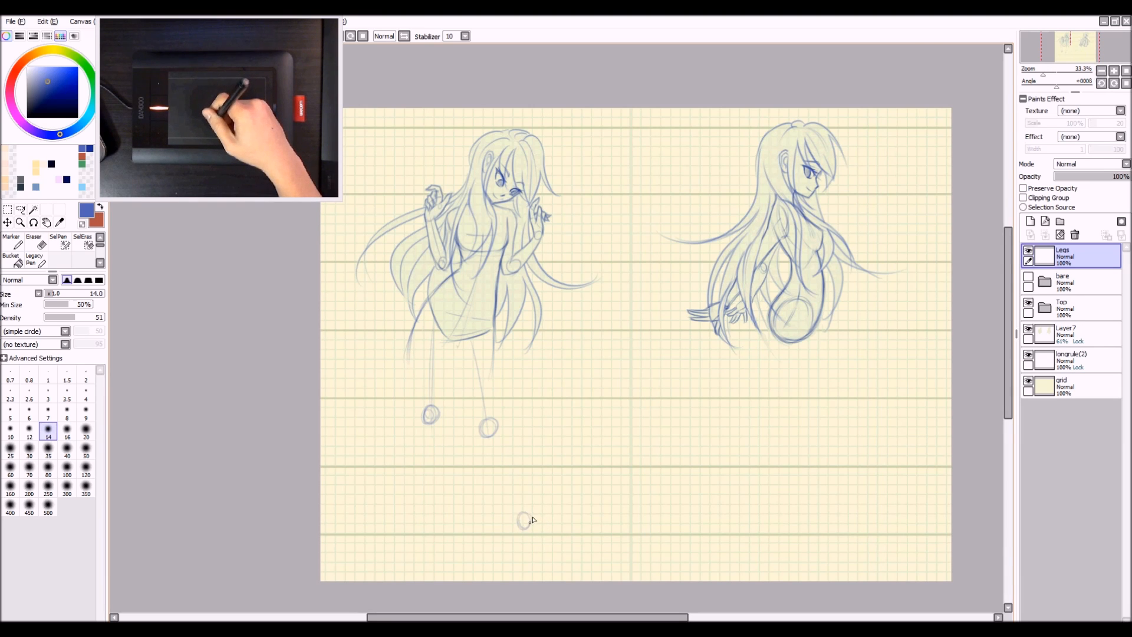
{"action": "scroll", "coordinate": [530, 517], "scroll_direction": "up", "scroll_amount": 1}
{"action": "key", "text": "ctrl+z"}
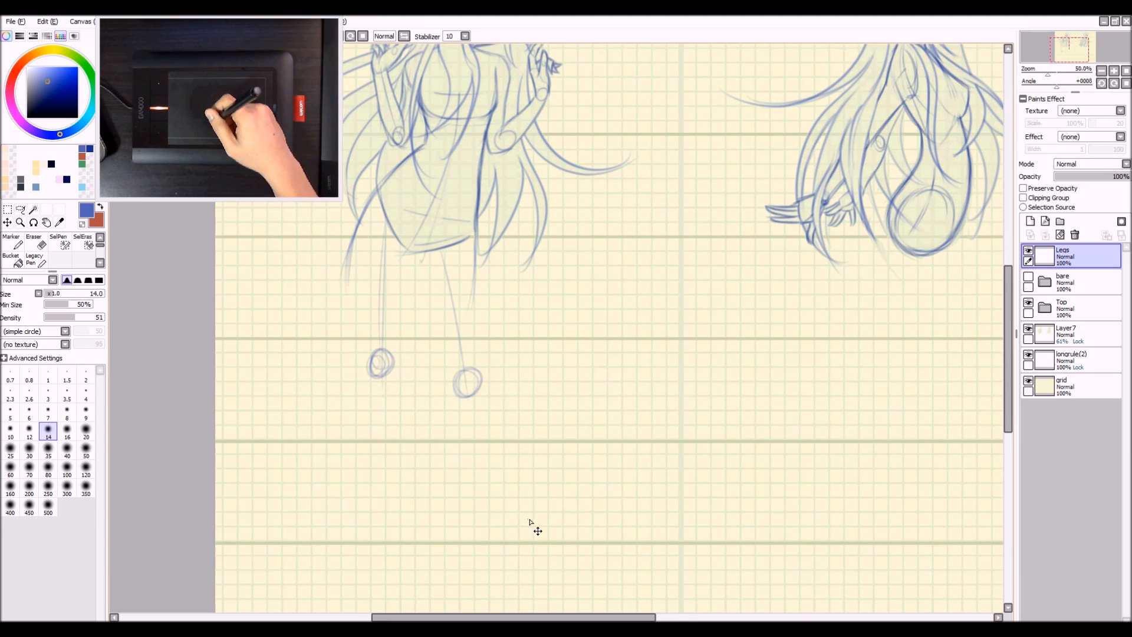
Step: Draw an ankle circle for the left figure's right-hand leg and connect it to the knee with a curved shin guide line
{"action": "scroll", "coordinate": [529, 525], "scroll_direction": "down", "scroll_amount": 1}
{"action": "left_click_drag", "start_coordinate": [519, 525], "coordinate": [527, 522]}
{"action": "left_click_drag", "start_coordinate": [489, 437], "coordinate": [518, 522]}
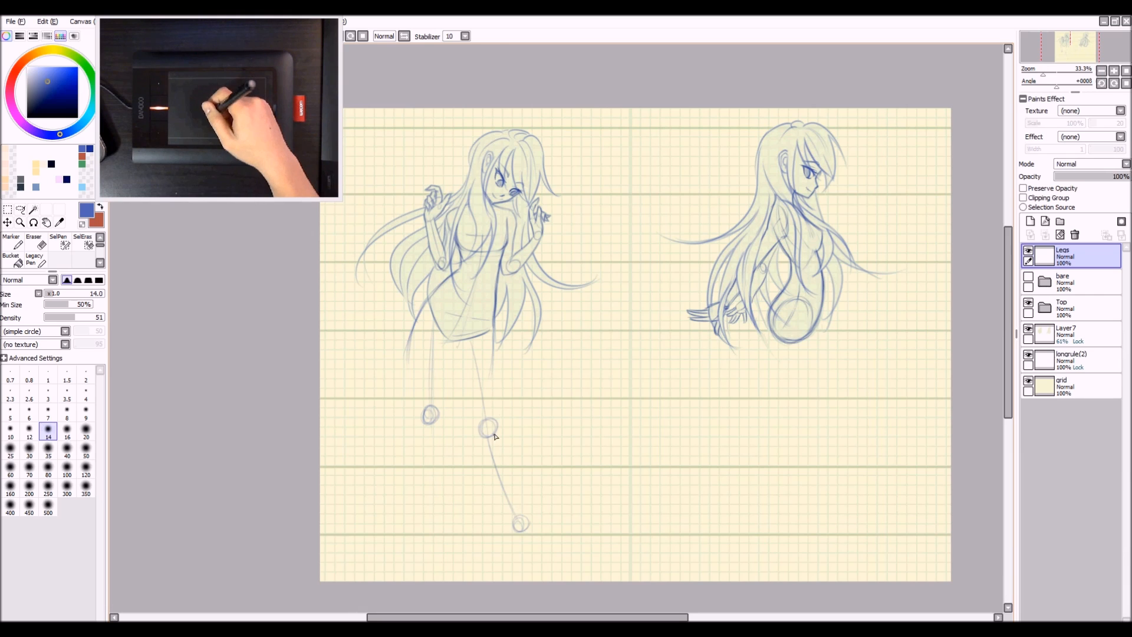
{"action": "scroll", "coordinate": [496, 448], "scroll_direction": "up", "scroll_amount": 1}
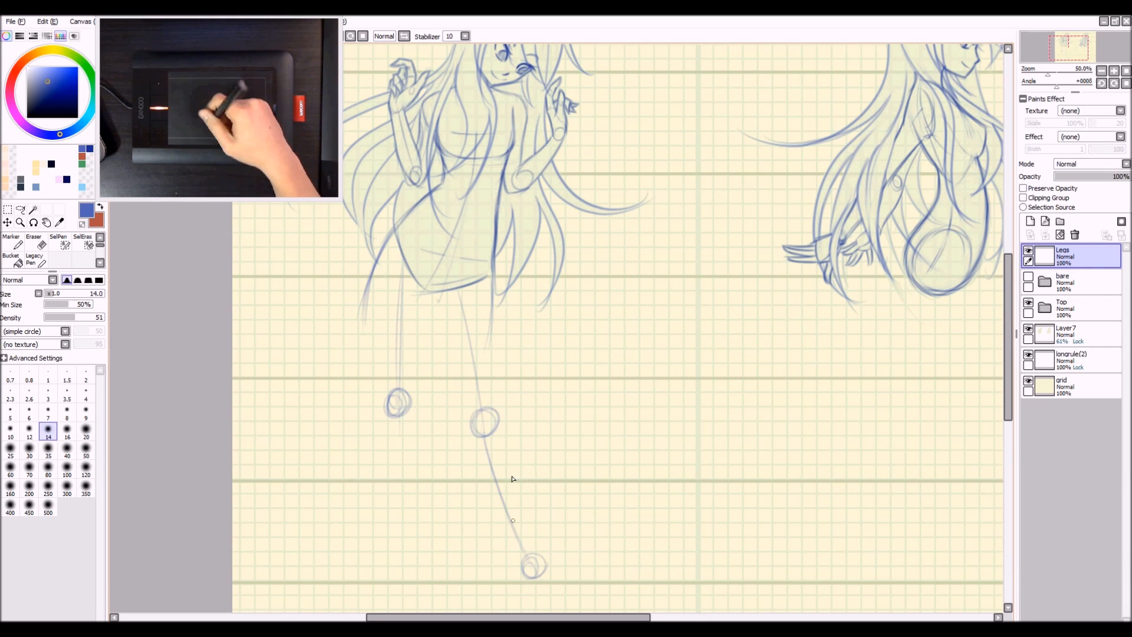
{"action": "left_click_drag", "start_coordinate": [486, 443], "coordinate": [534, 579]}
{"action": "key", "text": "ctrl+z"}
{"action": "left_click_drag", "start_coordinate": [485, 443], "coordinate": [531, 559]}
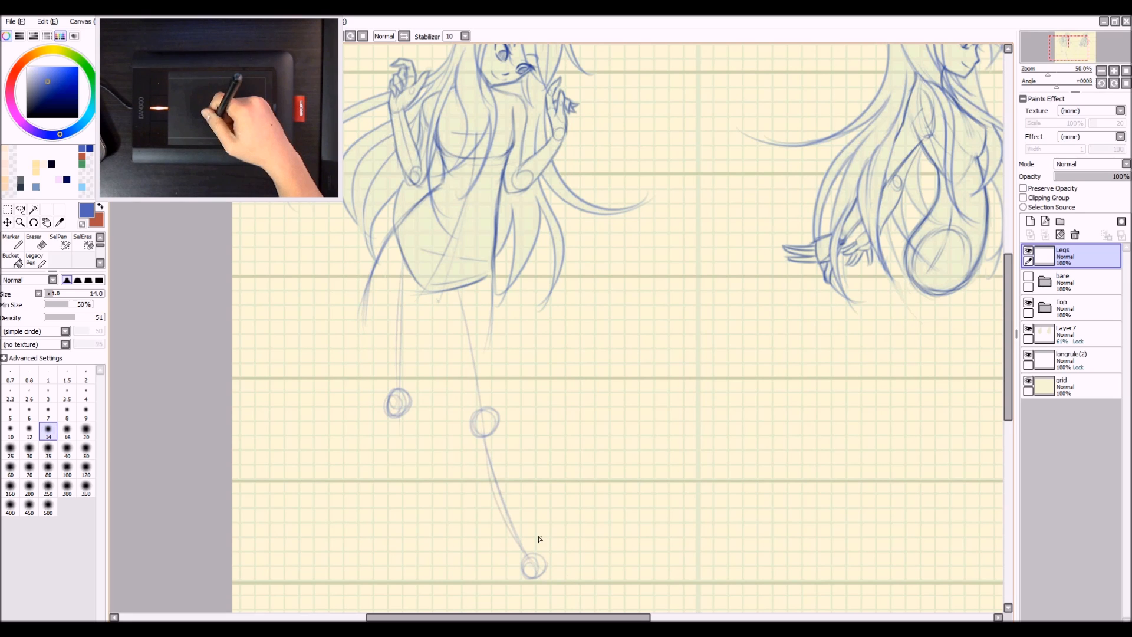
{"action": "scroll", "coordinate": [494, 451], "scroll_direction": "down", "scroll_amount": 1}
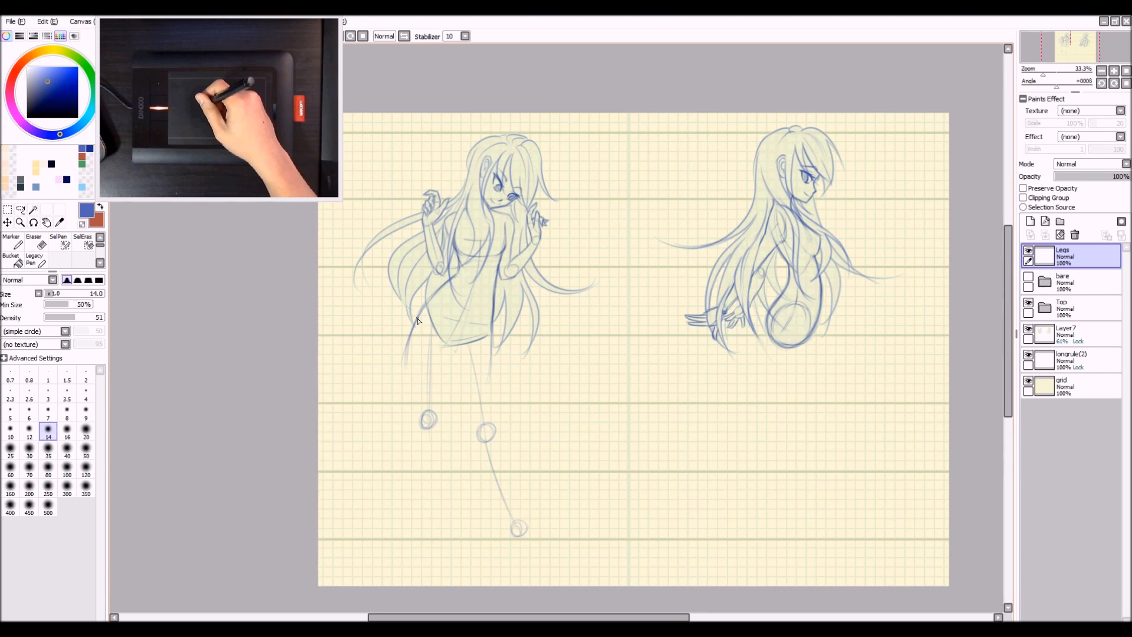
Step: Draw and darken the outer thigh contour of the left figure's left-hand leg, curving from the hip to the knee
{"action": "left_click_drag", "start_coordinate": [419, 308], "coordinate": [408, 378]}
{"action": "left_click_drag", "start_coordinate": [412, 332], "coordinate": [412, 414]}
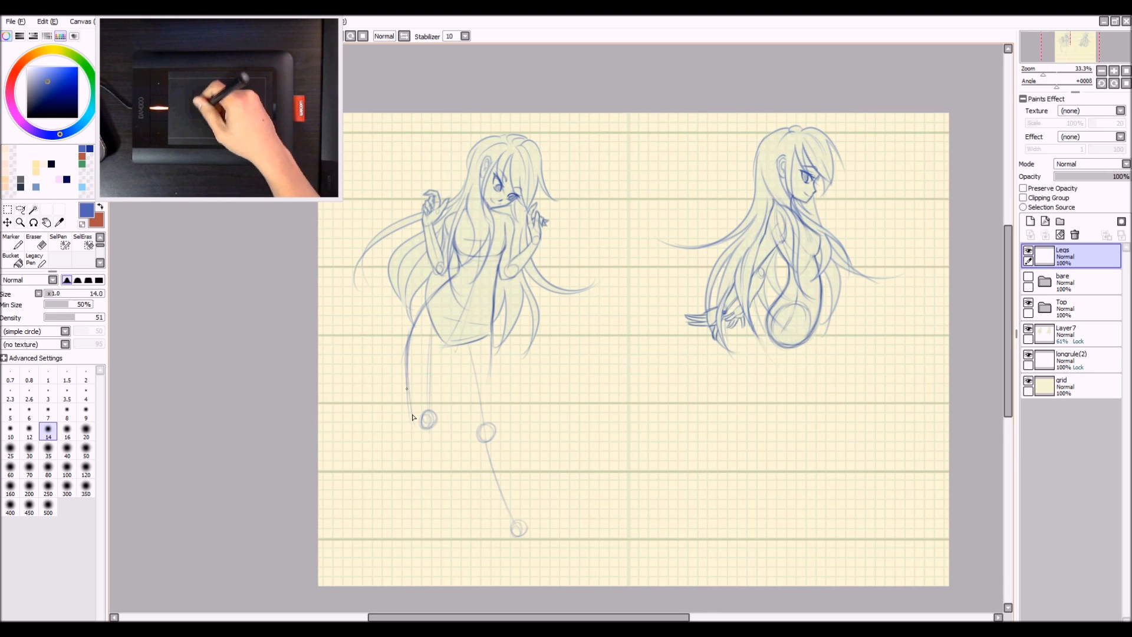
{"action": "left_click_drag", "start_coordinate": [416, 320], "coordinate": [410, 414]}
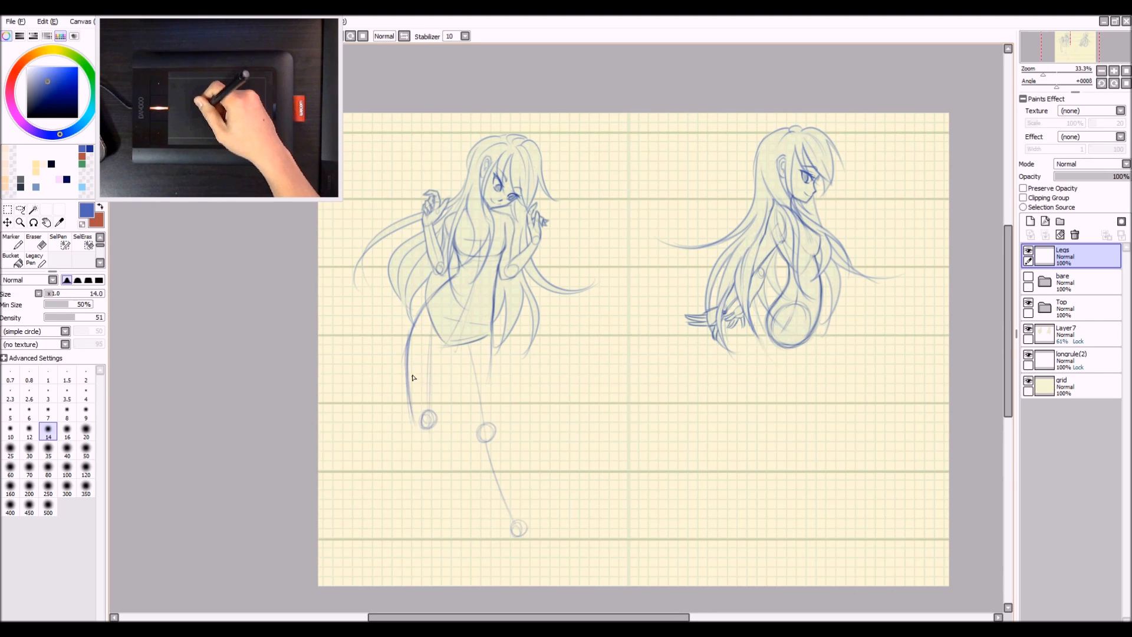
{"action": "scroll", "coordinate": [412, 377], "scroll_direction": "up", "scroll_amount": 1}
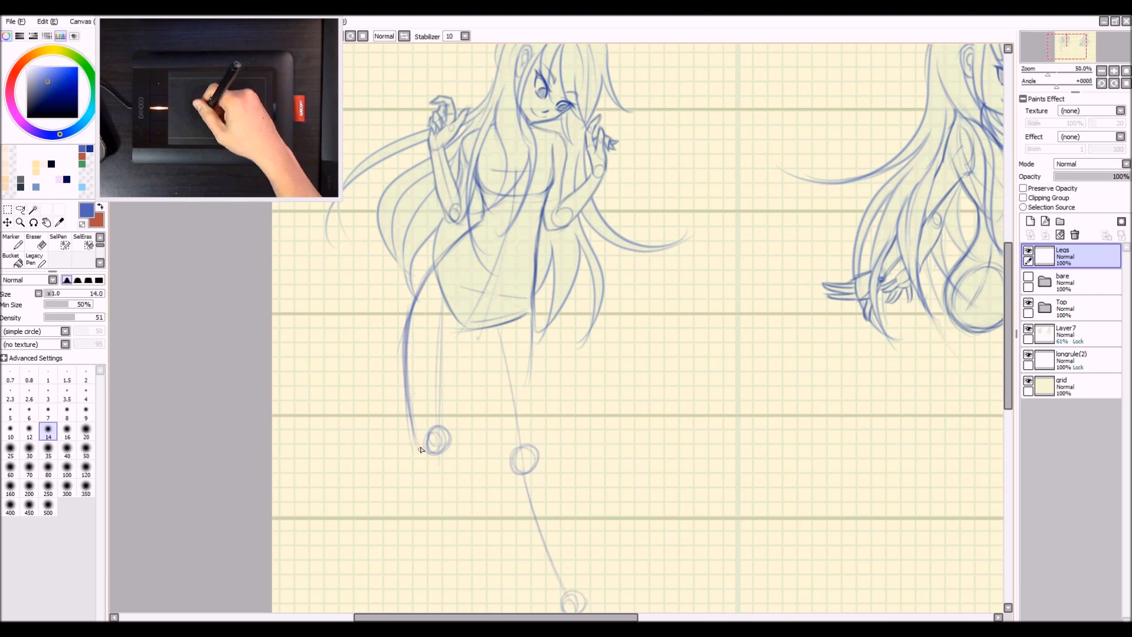
{"action": "left_click_drag", "start_coordinate": [410, 373], "coordinate": [410, 412]}
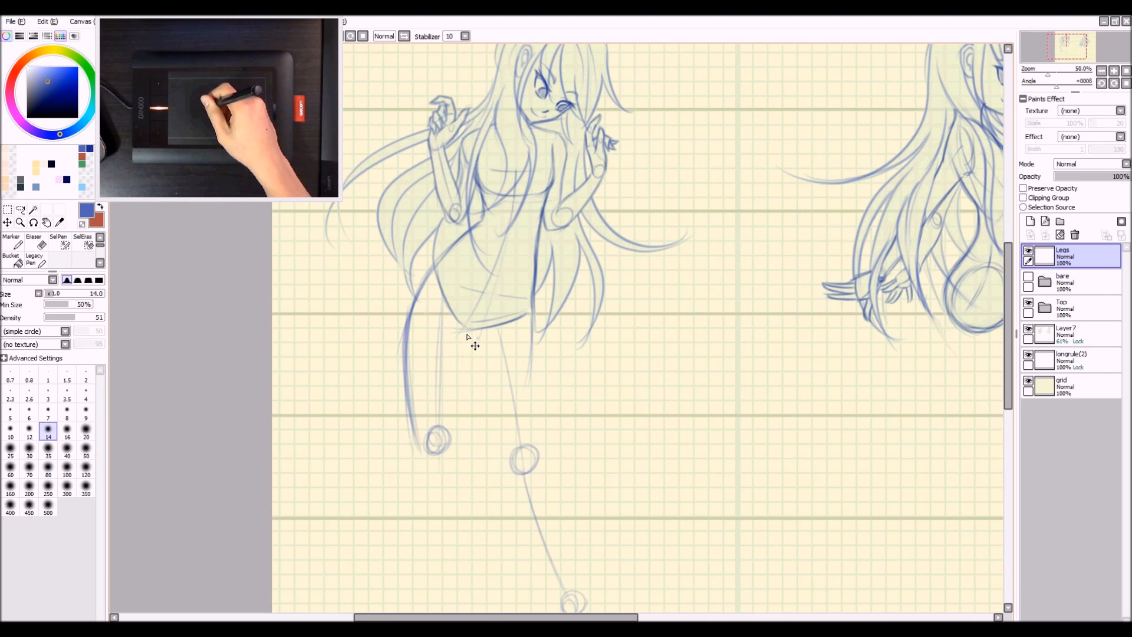
Step: Draw the inner thigh contour of the same leg from the crotch to the knee and close the outline around the knee circle
{"action": "left_click_drag", "start_coordinate": [463, 336], "coordinate": [451, 429]}
{"action": "key", "text": "ctrl+z"}
{"action": "left_click_drag", "start_coordinate": [463, 328], "coordinate": [451, 423]}
{"action": "left_click_drag", "start_coordinate": [464, 331], "coordinate": [450, 436]}
{"action": "left_click_drag", "start_coordinate": [460, 354], "coordinate": [442, 451]}
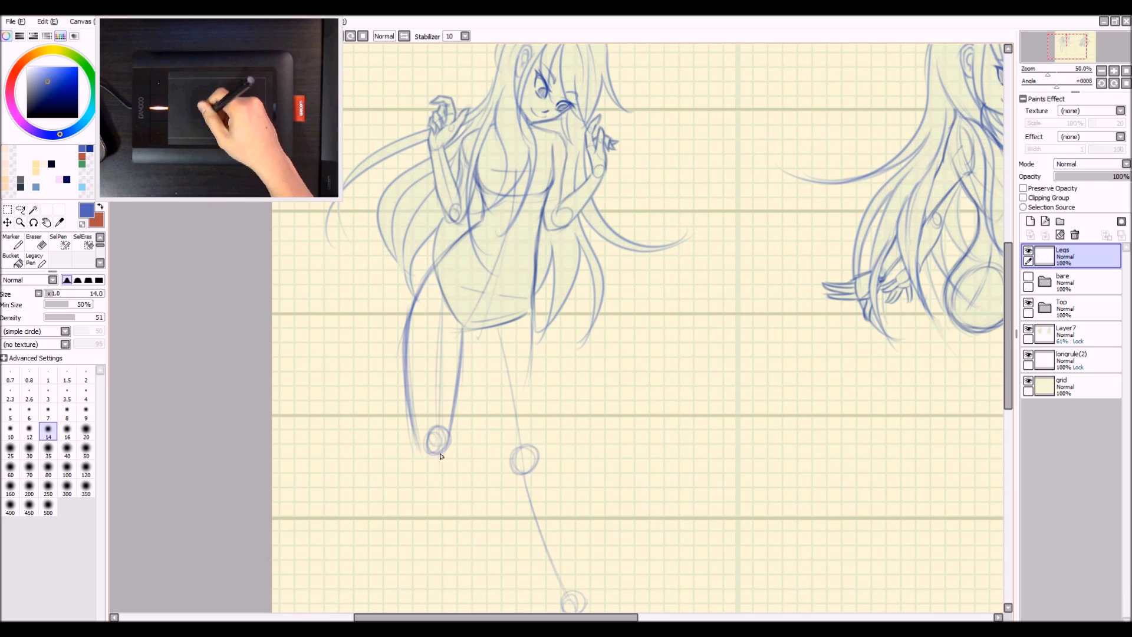
{"action": "mouse_move", "coordinate": [410, 410]}
{"action": "left_mouse_down"}
{"action": "mouse_move", "coordinate": [421, 451]}
{"action": "mouse_move", "coordinate": [443, 434]}
{"action": "left_mouse_up"}
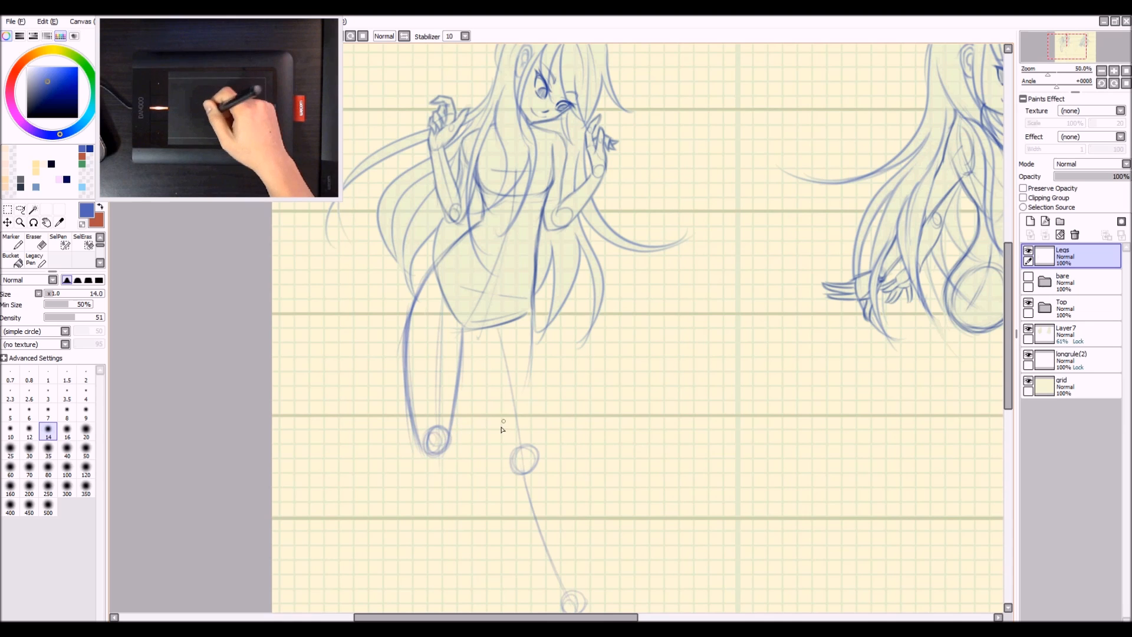
{"action": "mouse_move", "coordinate": [523, 428]}
{"action": "left_mouse_down"}
{"action": "mouse_move", "coordinate": [483, 372]}
{"action": "mouse_move", "coordinate": [493, 412]}
{"action": "mouse_move", "coordinate": [473, 445]}
{"action": "mouse_move", "coordinate": [485, 355]}
{"action": "left_mouse_up"}
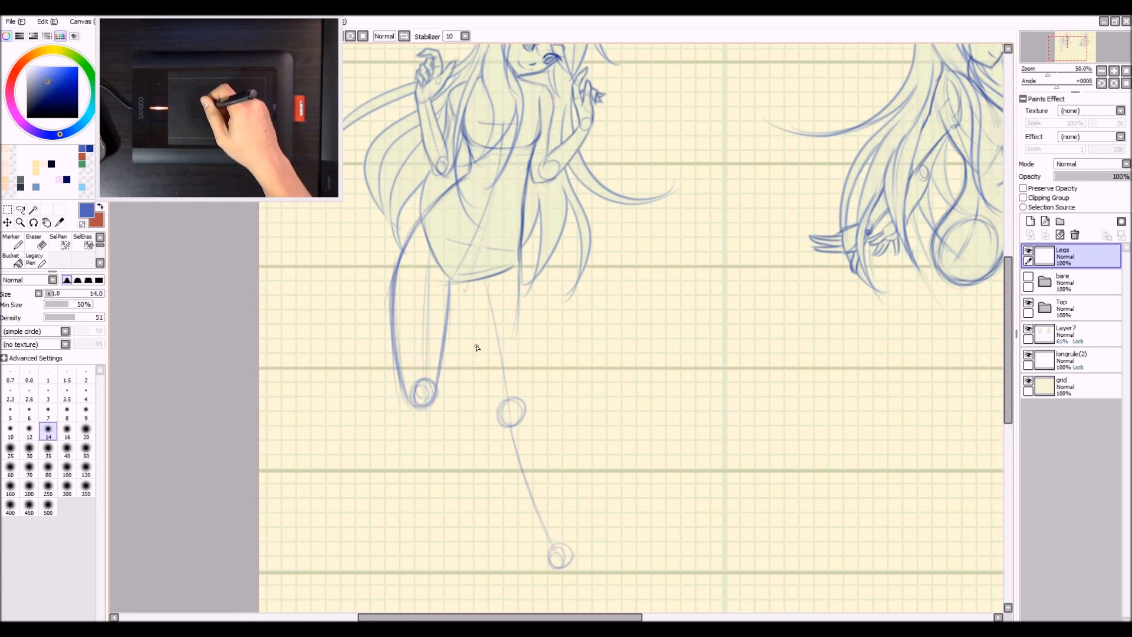
{"action": "scroll", "coordinate": [478, 347], "scroll_direction": "down", "scroll_amount": 1}
{"action": "scroll", "coordinate": [462, 351], "scroll_direction": "up", "scroll_amount": 1}
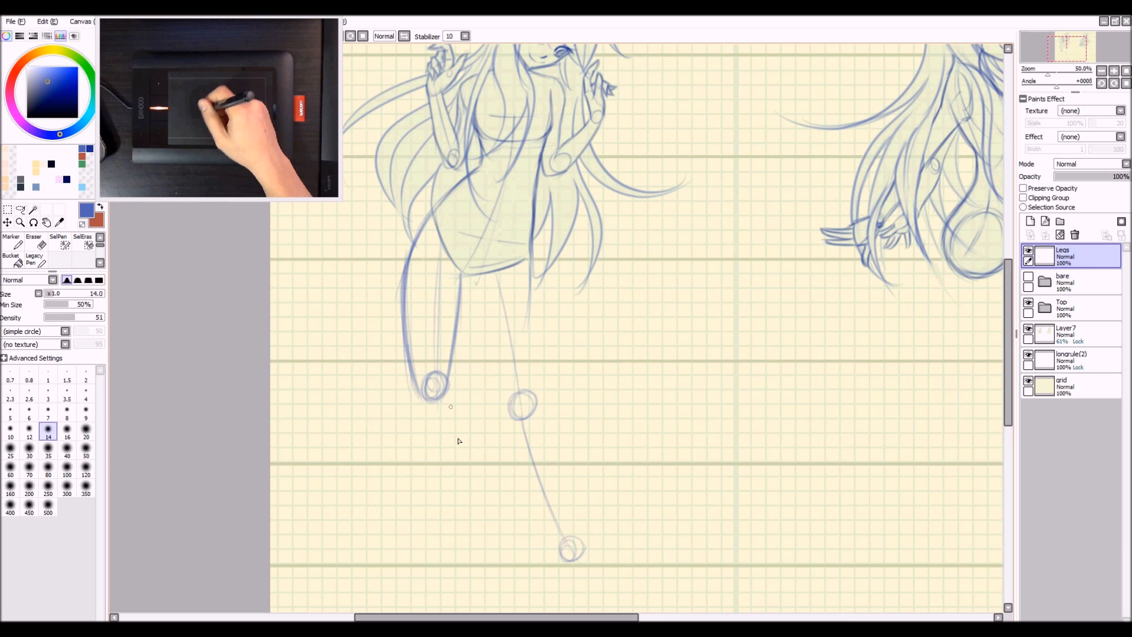
{"action": "left_click_drag", "start_coordinate": [532, 389], "coordinate": [544, 353]}
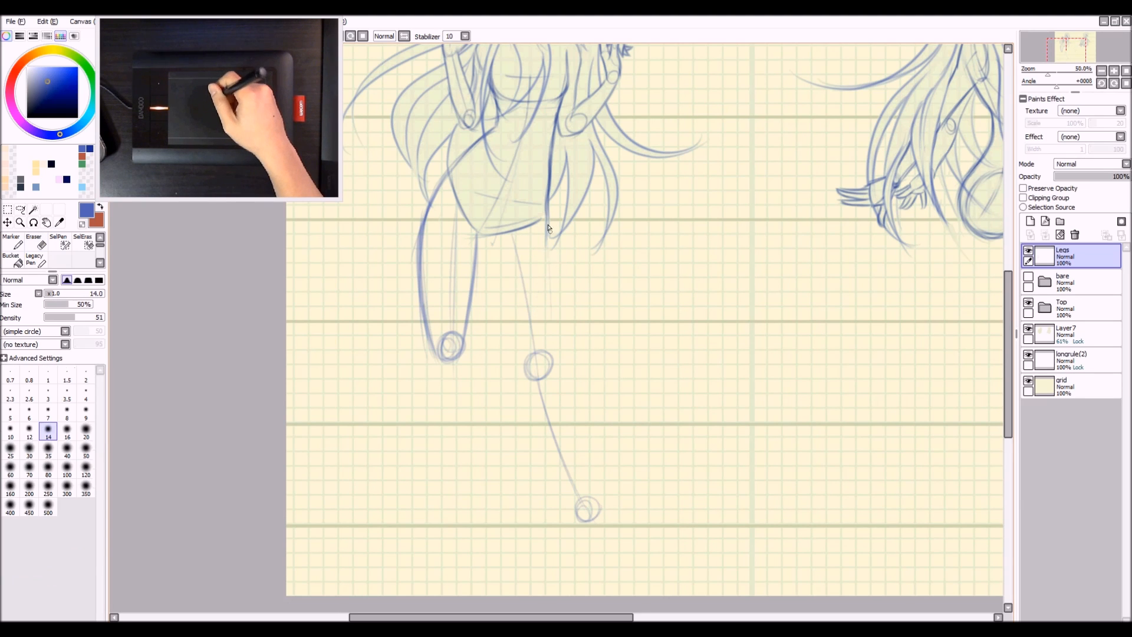
Step: Draw the outer and inner thigh contours of the left figure's right-hand leg from the pelvis down to the knee circle
{"action": "left_click_drag", "start_coordinate": [545, 248], "coordinate": [549, 356]}
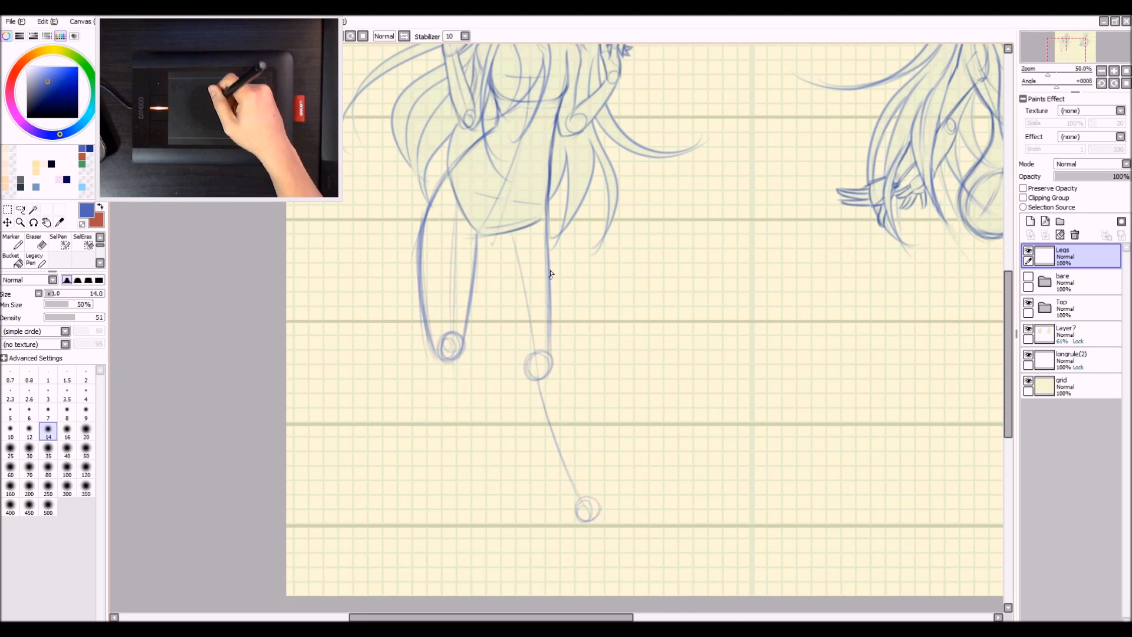
{"action": "left_click_drag", "start_coordinate": [487, 236], "coordinate": [508, 333]}
{"action": "key", "text": "ctrl+z"}
{"action": "left_click_drag", "start_coordinate": [487, 236], "coordinate": [525, 368]}
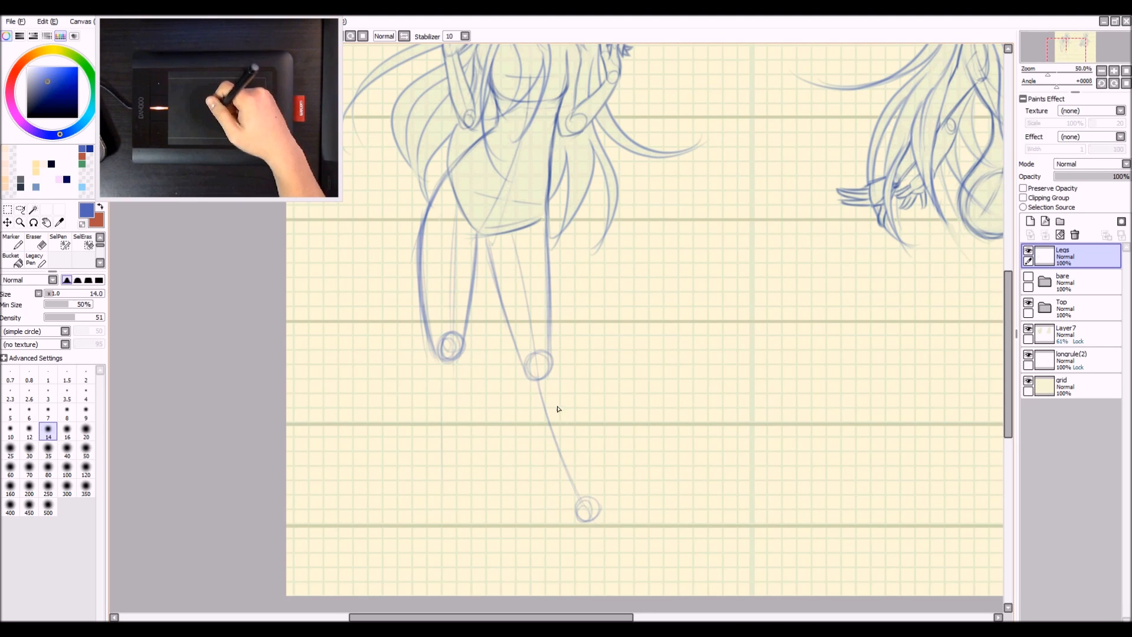
Step: Sketch light, slightly curved shin guide lines for the left figure's left-hand leg from below the knee toward the ankle
{"action": "left_click_drag", "start_coordinate": [563, 399], "coordinate": [468, 385]}
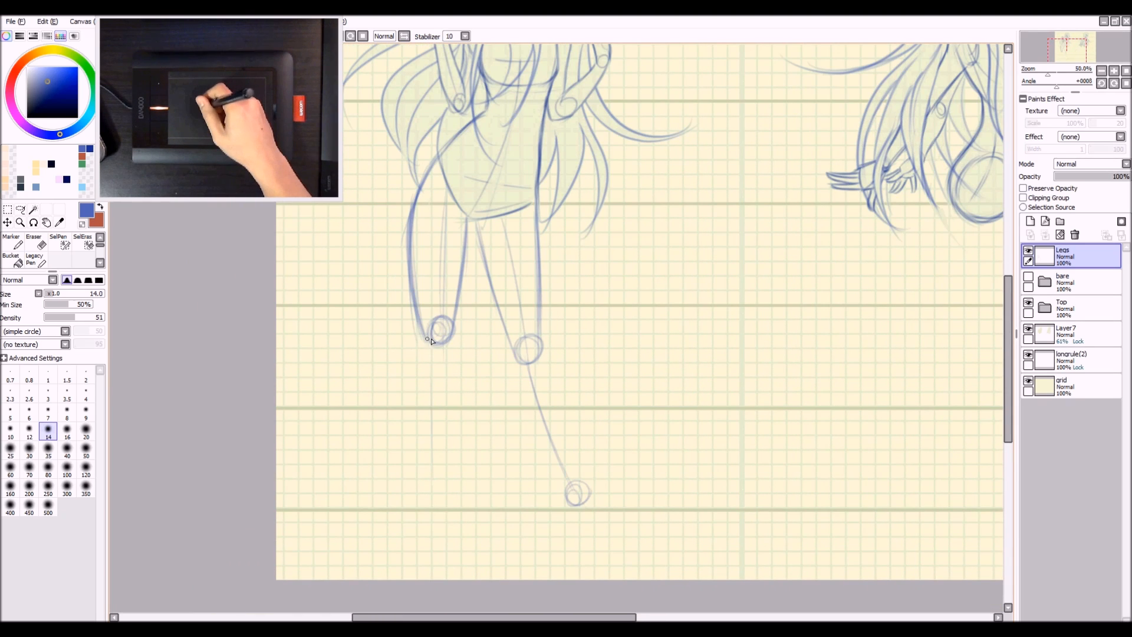
{"action": "left_click_drag", "start_coordinate": [423, 354], "coordinate": [431, 504]}
{"action": "key", "text": "ctrl+z"}
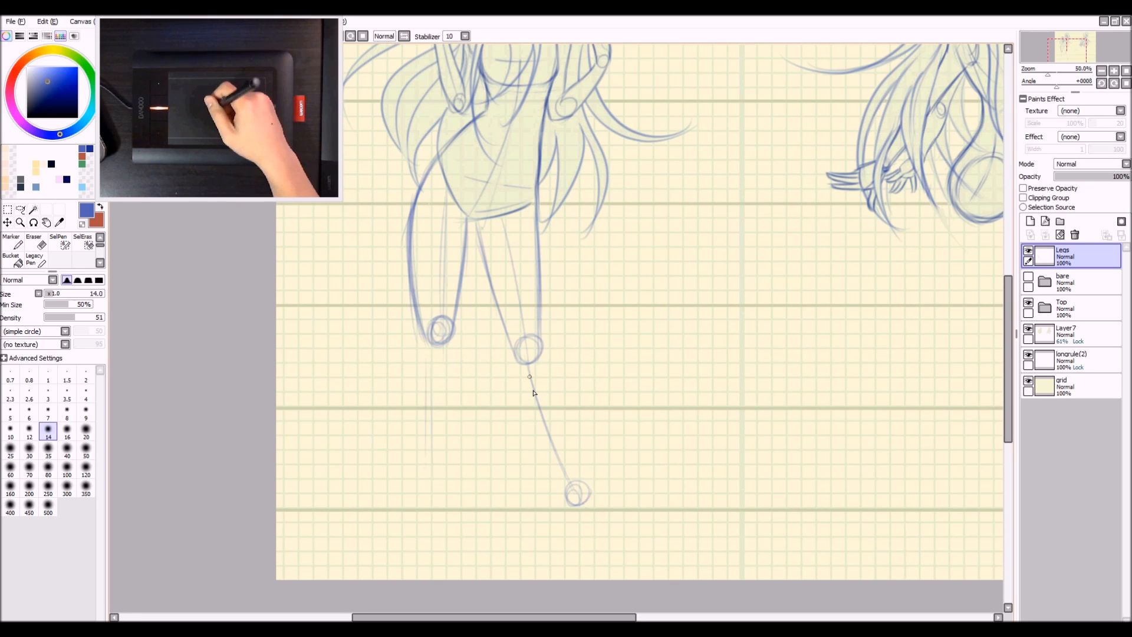
{"action": "mouse_move", "coordinate": [427, 348]}
{"action": "left_mouse_down"}
{"action": "mouse_move", "coordinate": [432, 481]}
{"action": "mouse_move", "coordinate": [425, 460]}
{"action": "left_mouse_up"}
{"action": "key", "text": "ctrl+z"}
{"action": "left_click_drag", "start_coordinate": [430, 374], "coordinate": [438, 512]}
{"action": "left_click_drag", "start_coordinate": [424, 401], "coordinate": [433, 495]}
Step: Try a straight centre line along the left-hand leg from the hip through the knee to the ankle
{"action": "left_click_drag", "start_coordinate": [444, 201], "coordinate": [439, 327]}
{"action": "key", "text": "ctrl+z"}
{"action": "left_click_drag", "start_coordinate": [444, 213], "coordinate": [440, 308]}
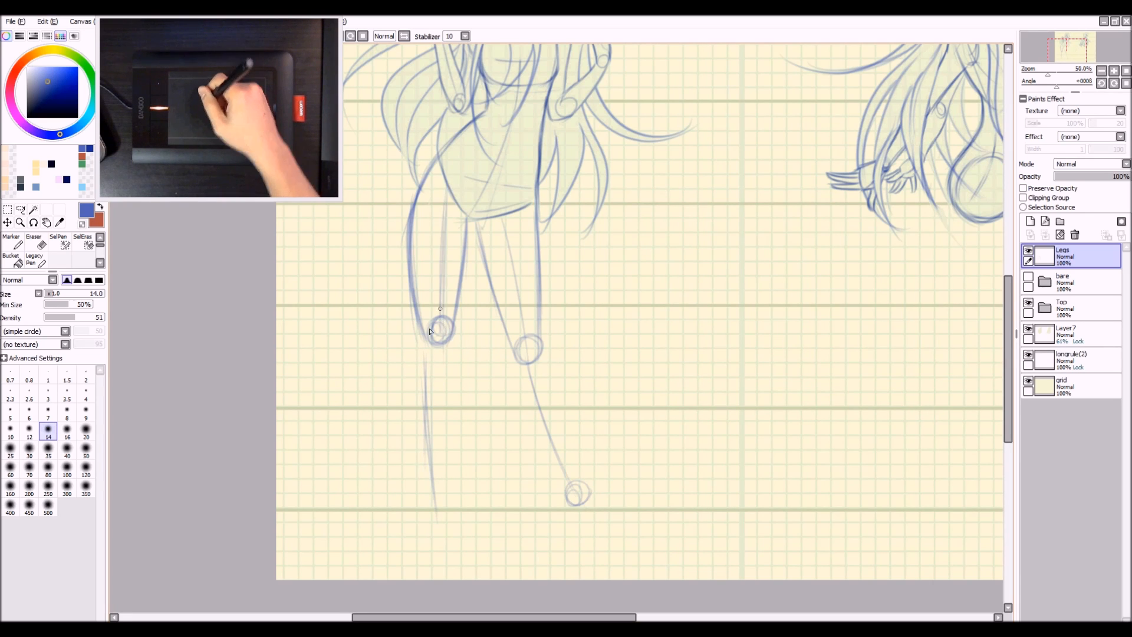
{"action": "left_click_drag", "start_coordinate": [442, 206], "coordinate": [446, 516]}
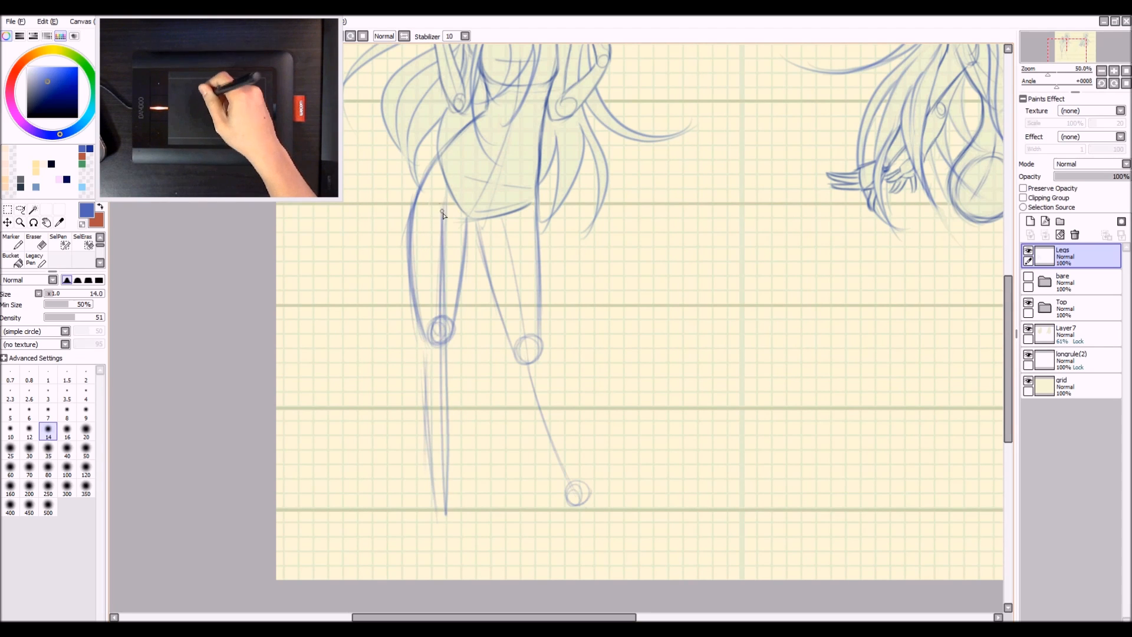
{"action": "key", "text": "ctrl+z"}
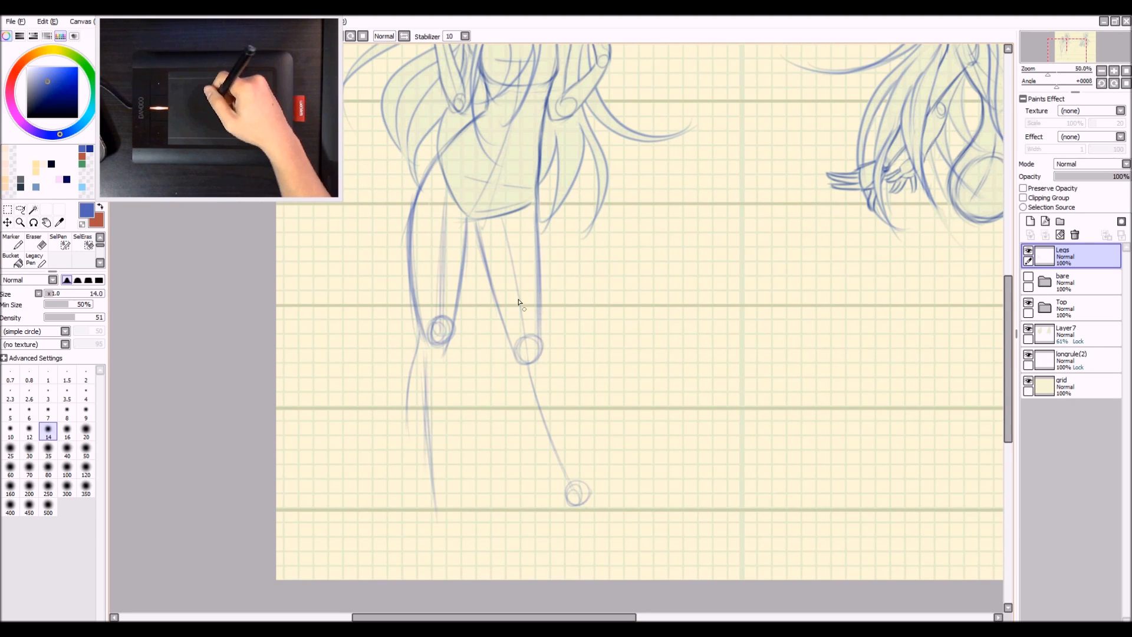
Step: Draw the front shin contour of the left figure's right-hand leg from the knee circle to the ankle circle
{"action": "left_click_drag", "start_coordinate": [455, 379], "coordinate": [442, 365]}
{"action": "left_click_drag", "start_coordinate": [534, 363], "coordinate": [471, 346]}
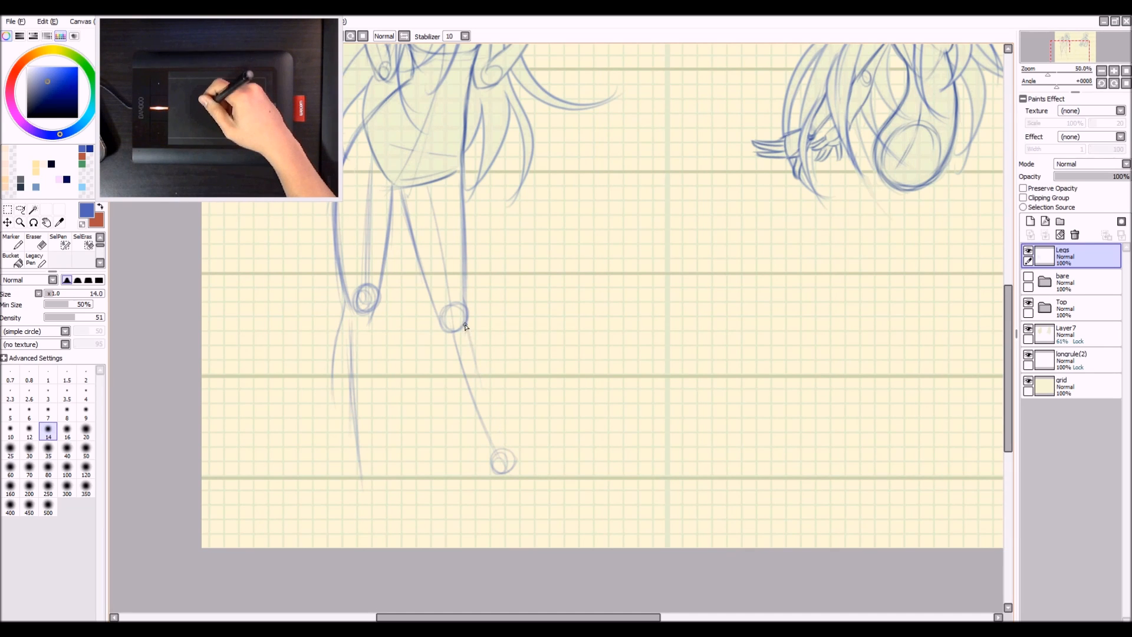
{"action": "left_click_drag", "start_coordinate": [481, 378], "coordinate": [510, 453]}
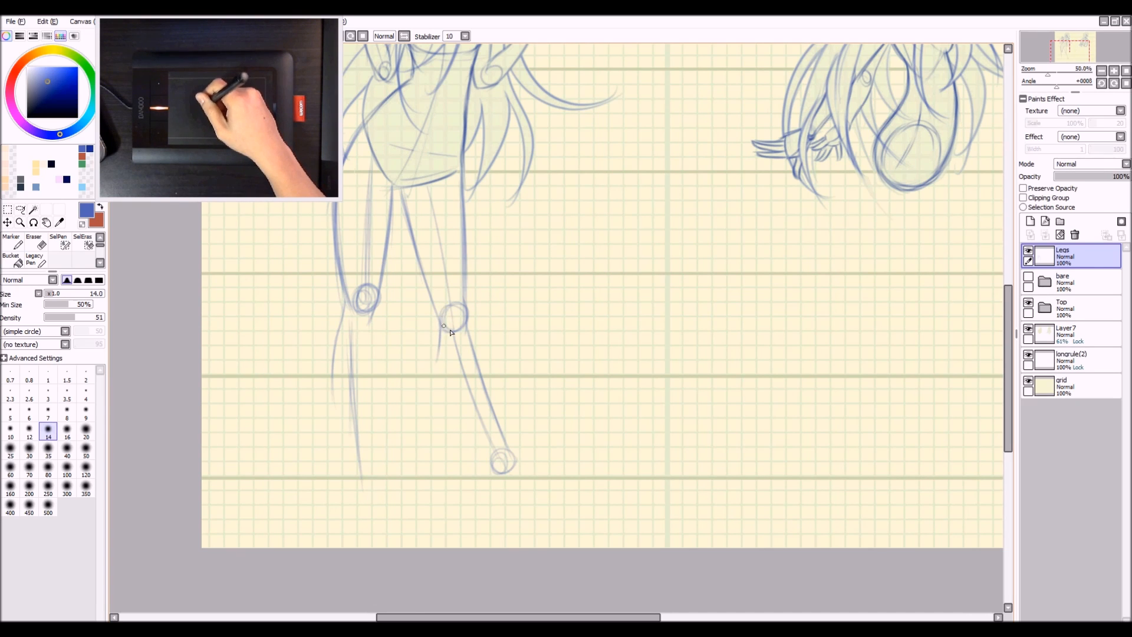
Step: Draw the calf contour of the same leg, bulging below the knee and tapering toward the ankle circle
{"action": "left_click_drag", "start_coordinate": [441, 345], "coordinate": [454, 394]}
{"action": "left_click_drag", "start_coordinate": [439, 346], "coordinate": [453, 392]}
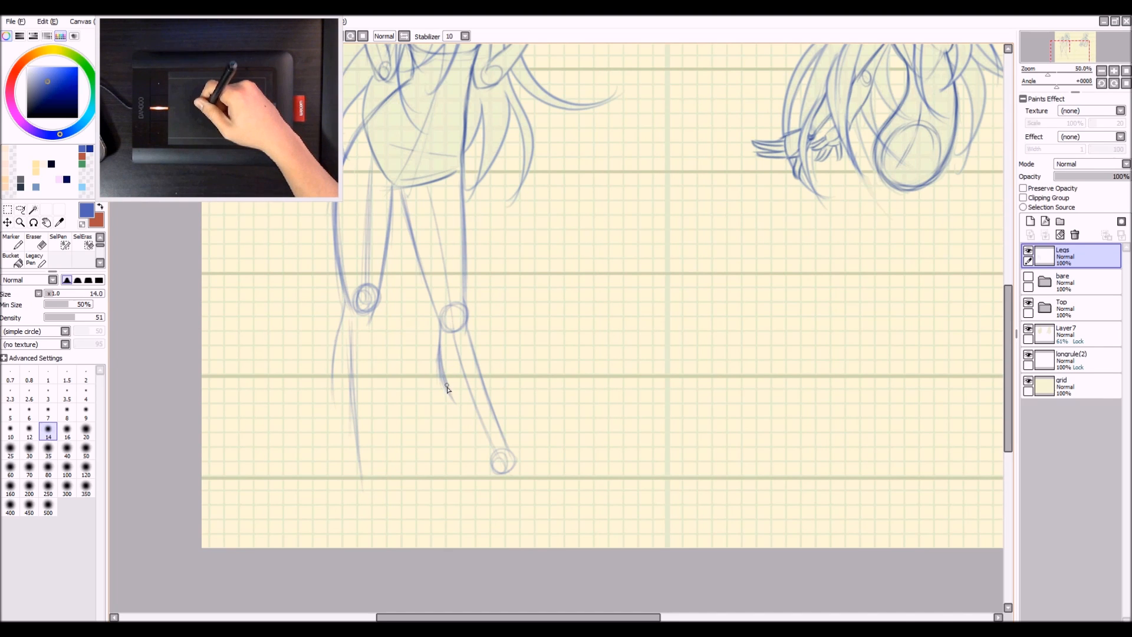
{"action": "left_click_drag", "start_coordinate": [461, 412], "coordinate": [478, 439]}
{"action": "key", "text": "ctrl+z"}
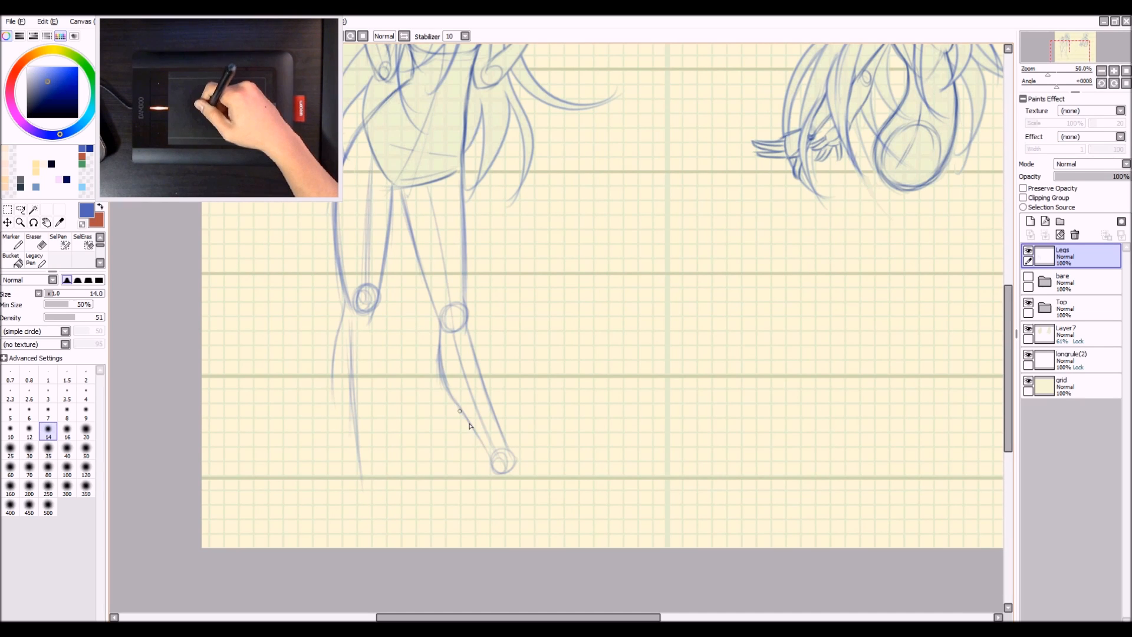
{"action": "left_click_drag", "start_coordinate": [442, 341], "coordinate": [459, 412]}
Step: Refine the lower calf contour of the right-hand leg and erase the stray line end where the strokes meet
{"action": "scroll", "coordinate": [429, 346], "scroll_direction": "up", "scroll_amount": 1}
{"action": "left_click_drag", "start_coordinate": [430, 346], "coordinate": [495, 518]}
{"action": "left_click_drag", "start_coordinate": [462, 449], "coordinate": [493, 514]}
{"action": "key", "text": "ctrl+z"}
{"action": "key", "text": "ctrl+z"}
{"action": "key", "text": "ctrl+z"}
{"action": "scroll", "coordinate": [482, 433], "scroll_direction": "down", "scroll_amount": 3}
{"action": "scroll", "coordinate": [458, 384], "scroll_direction": "up", "scroll_amount": 2}
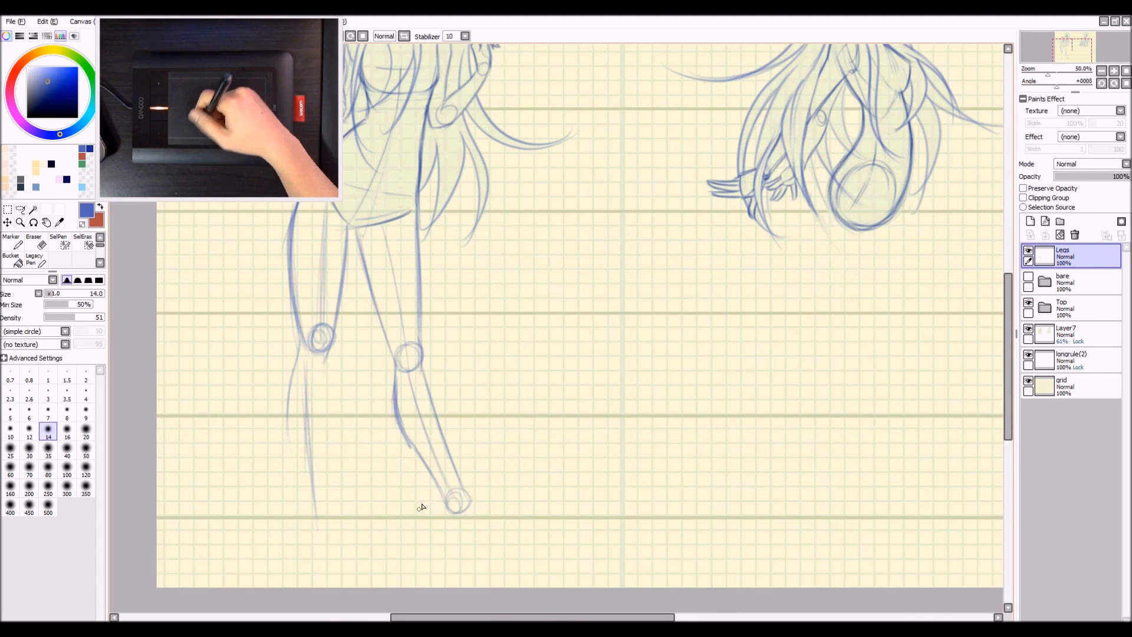
{"action": "key", "text": "e"}
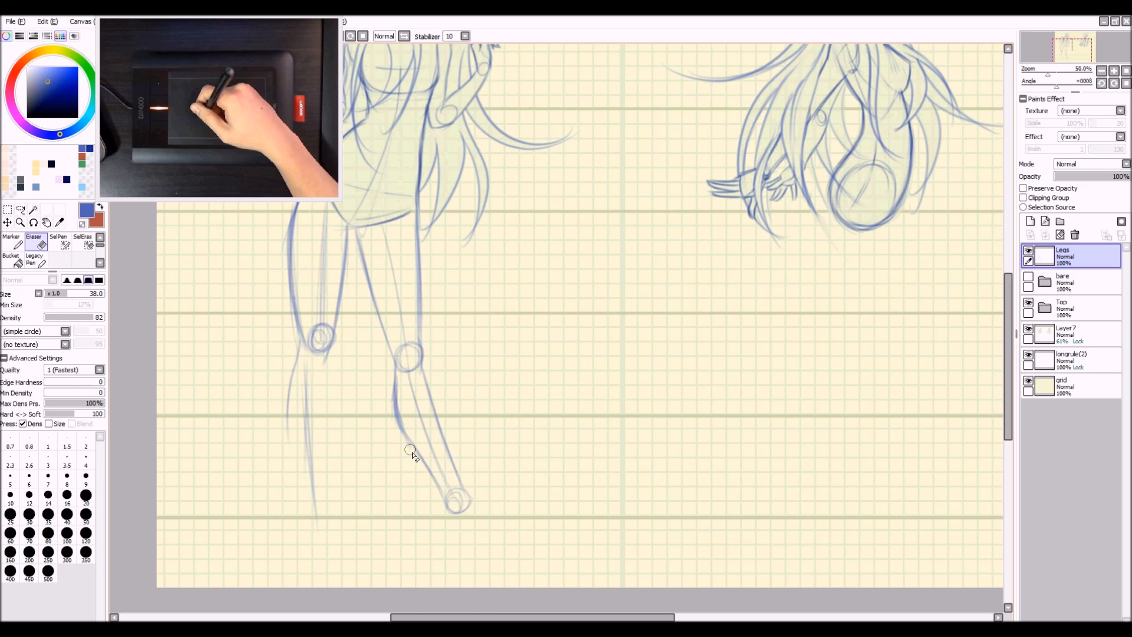
{"action": "key", "text": "n"}
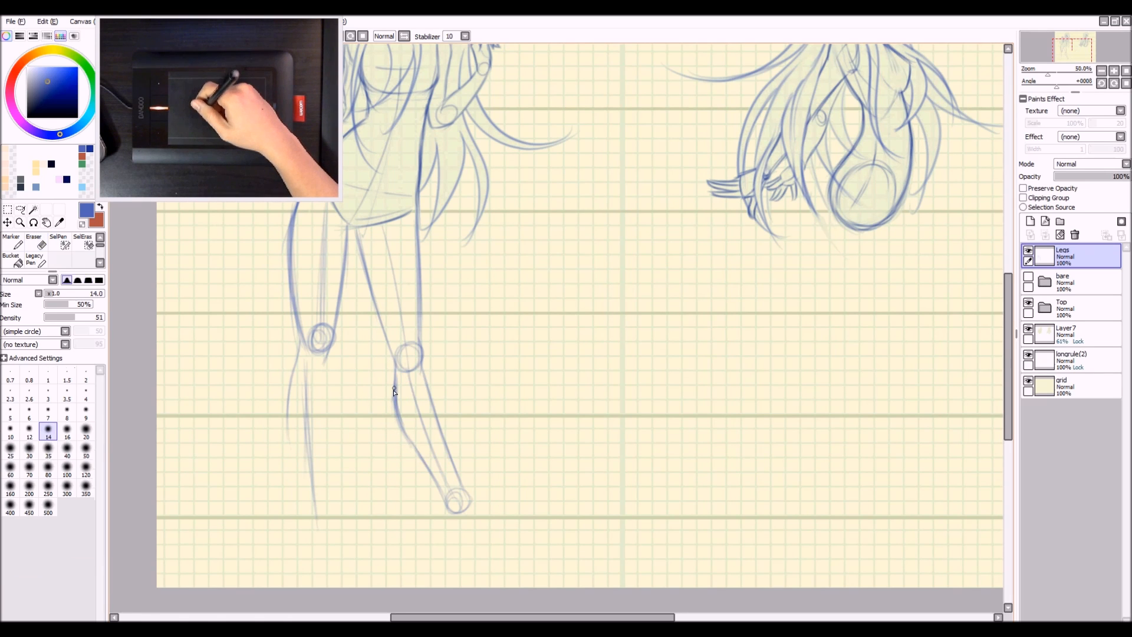
Step: Draw and darken the inner shin contour of the left figure's left-hand leg, running nearly straight from the knee to the ankle
{"action": "left_click_drag", "start_coordinate": [367, 434], "coordinate": [366, 409]}
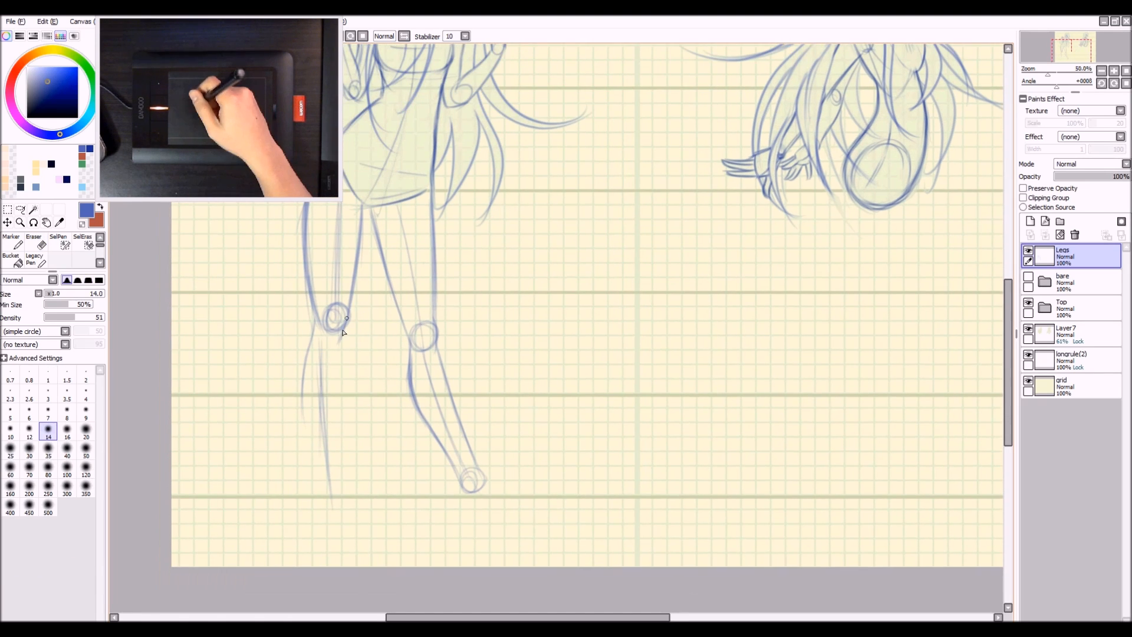
{"action": "left_click_drag", "start_coordinate": [339, 349], "coordinate": [339, 366]}
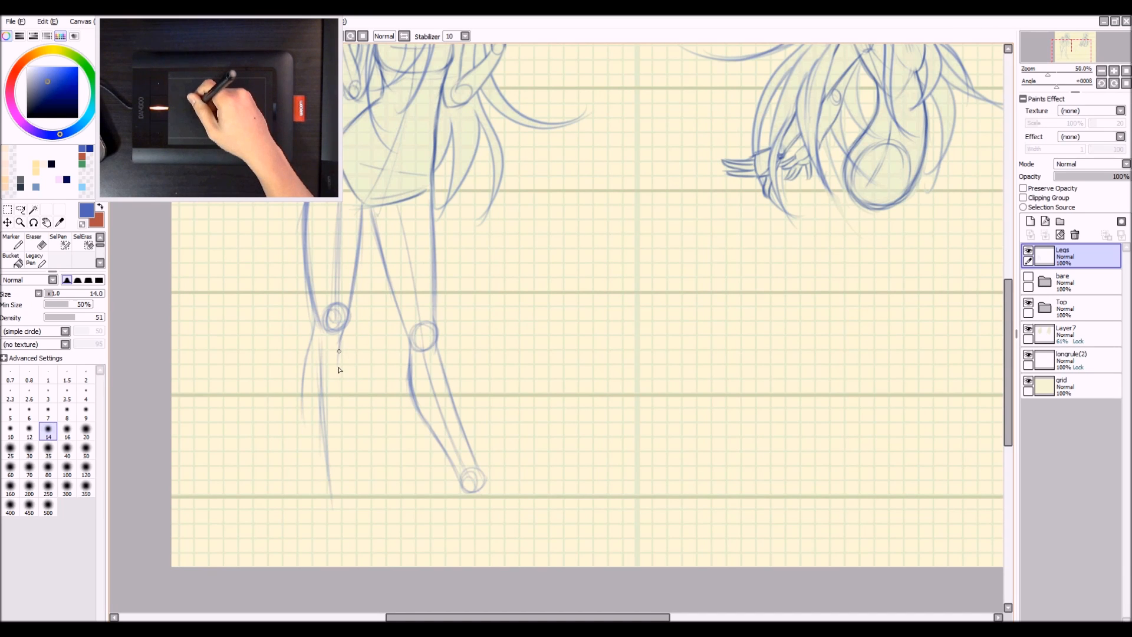
{"action": "key", "text": "ctrl+z"}
{"action": "left_click_drag", "start_coordinate": [340, 341], "coordinate": [341, 432]}
{"action": "key", "text": "ctrl+z"}
{"action": "left_click_drag", "start_coordinate": [340, 347], "coordinate": [339, 424]}
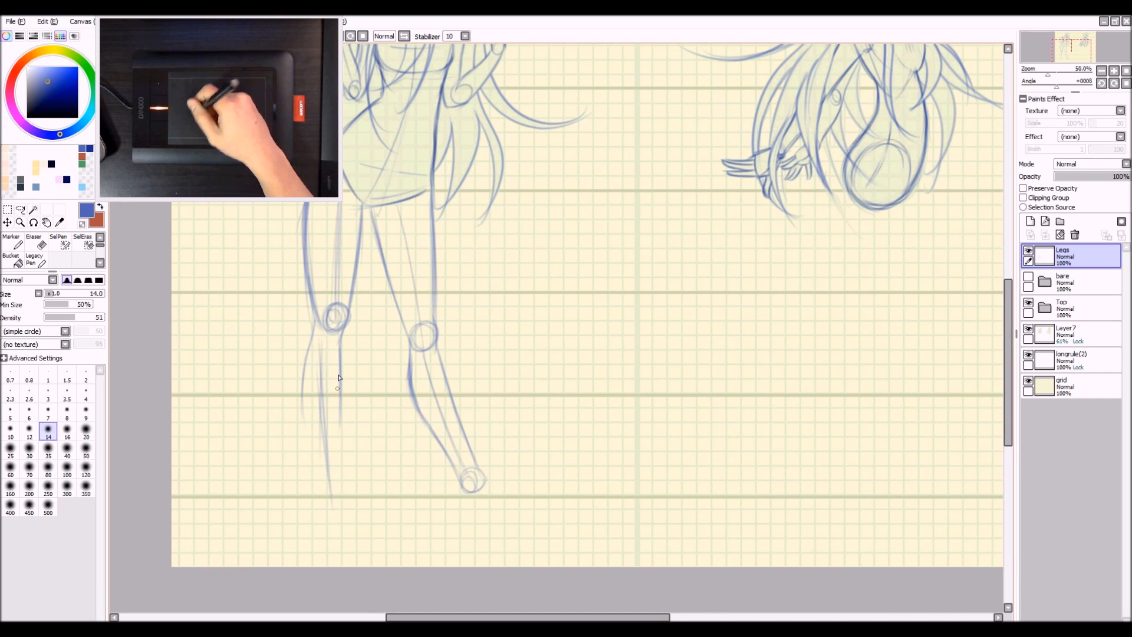
{"action": "left_click_drag", "start_coordinate": [340, 354], "coordinate": [340, 405]}
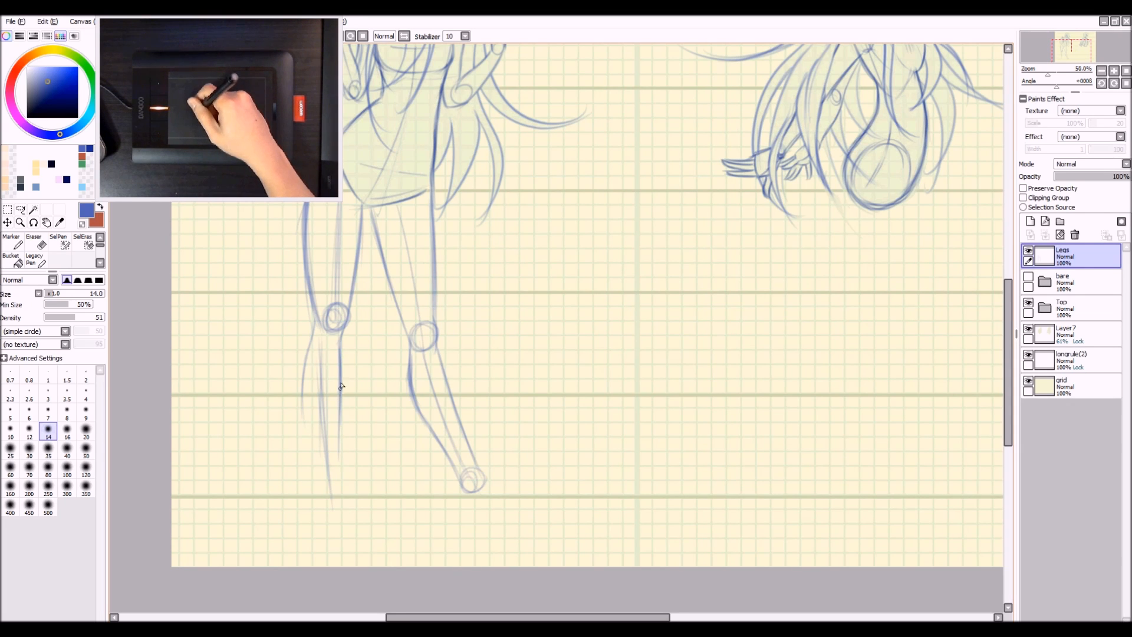
{"action": "left_click_drag", "start_coordinate": [340, 387], "coordinate": [340, 477]}
{"action": "left_click_drag", "start_coordinate": [340, 410], "coordinate": [340, 493]}
{"action": "left_click_drag", "start_coordinate": [340, 450], "coordinate": [341, 495]}
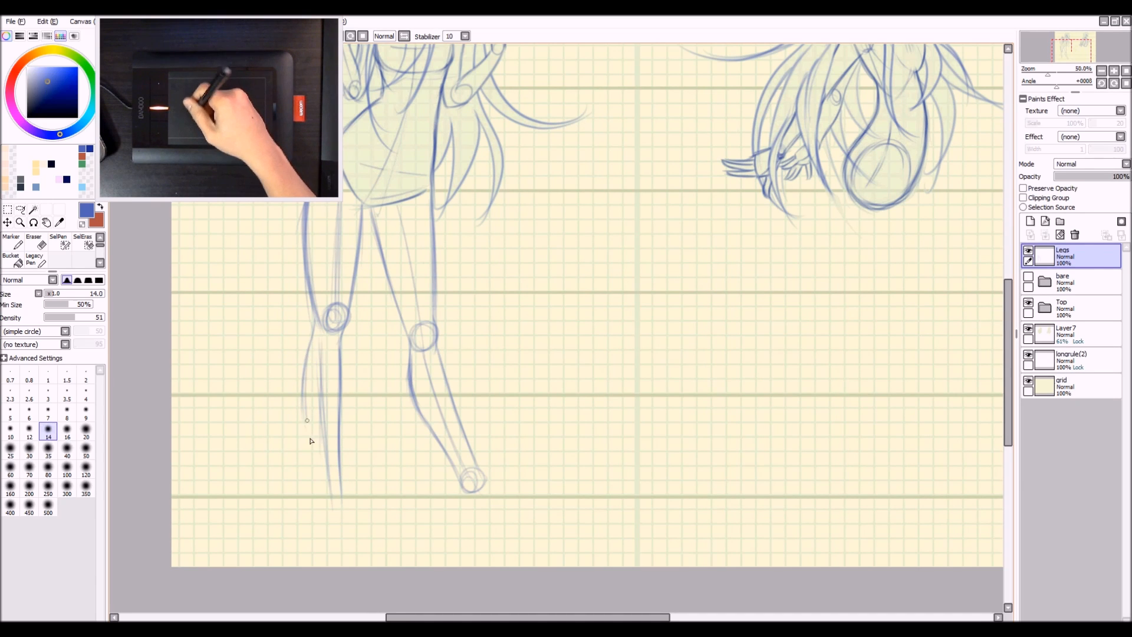
Step: Draw and darken the outer calf contour of the left-hand leg, curving outward below the knee and narrowing at the ankle
{"action": "left_click_drag", "start_coordinate": [303, 372], "coordinate": [317, 460]}
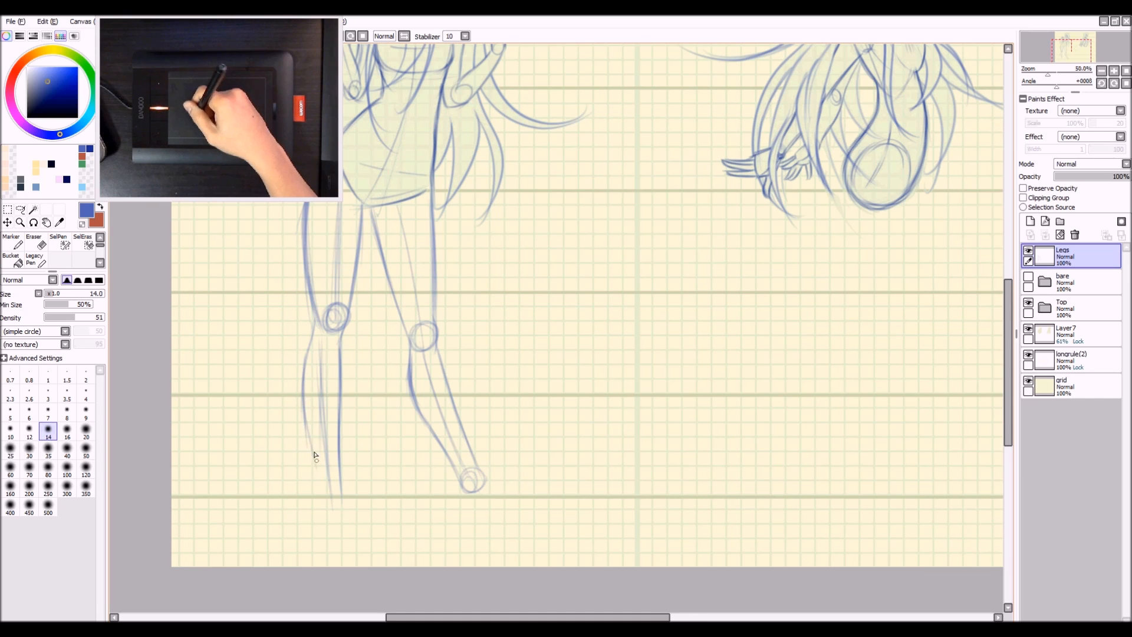
{"action": "left_click_drag", "start_coordinate": [303, 368], "coordinate": [317, 451]}
{"action": "left_click_drag", "start_coordinate": [306, 392], "coordinate": [322, 470]}
{"action": "left_click_drag", "start_coordinate": [305, 409], "coordinate": [320, 490]}
{"action": "left_click_drag", "start_coordinate": [306, 407], "coordinate": [317, 492]}
{"action": "left_click_drag", "start_coordinate": [310, 433], "coordinate": [318, 489]}
{"action": "left_click_drag", "start_coordinate": [304, 333], "coordinate": [318, 456]}
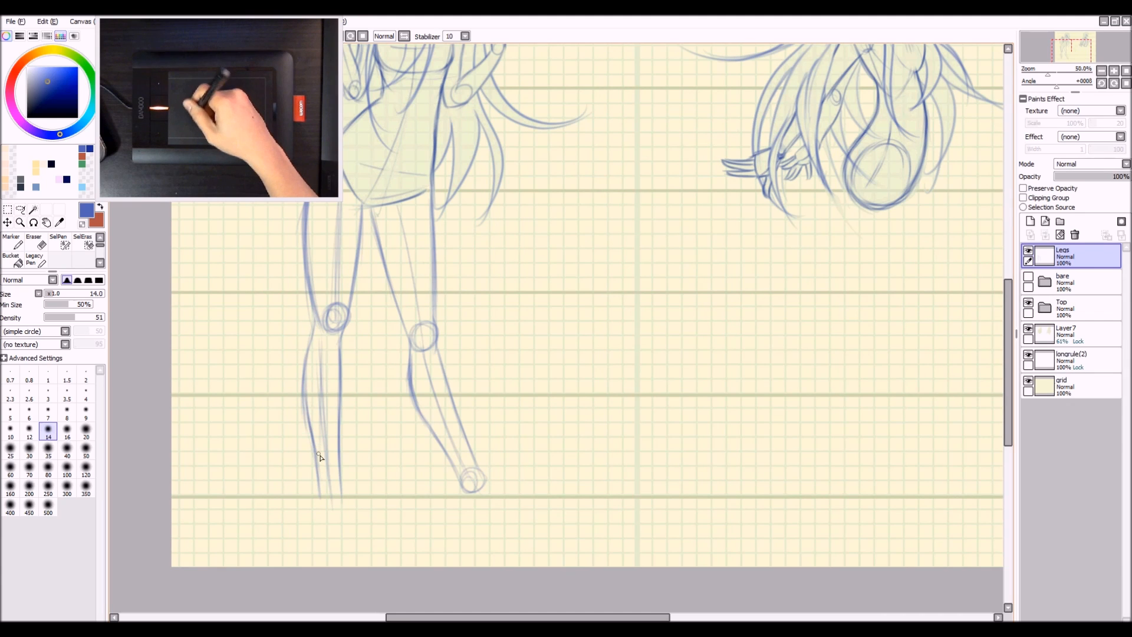
Step: Fade out the construction circles inside both of the left figure's knees with the Eraser
{"action": "key", "text": "e"}
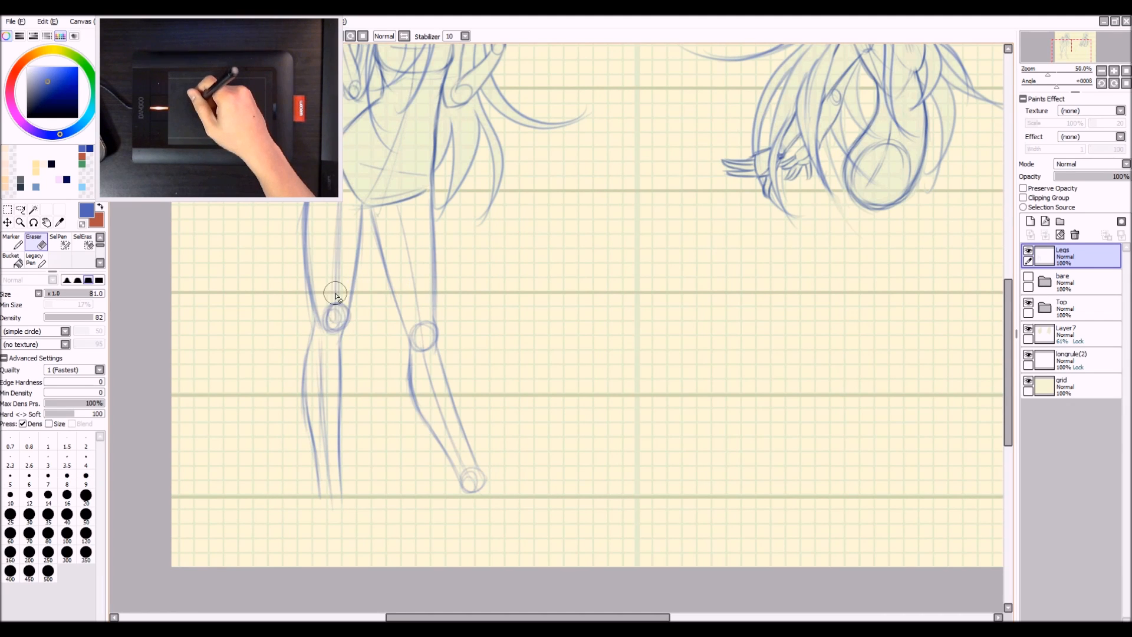
{"action": "mouse_move", "coordinate": [336, 292]}
{"action": "left_mouse_down"}
{"action": "mouse_move", "coordinate": [331, 342]}
{"action": "mouse_move", "coordinate": [330, 331]}
{"action": "left_mouse_up"}
{"action": "left_click_drag", "start_coordinate": [423, 320], "coordinate": [430, 374]}
{"action": "key", "text": "n"}
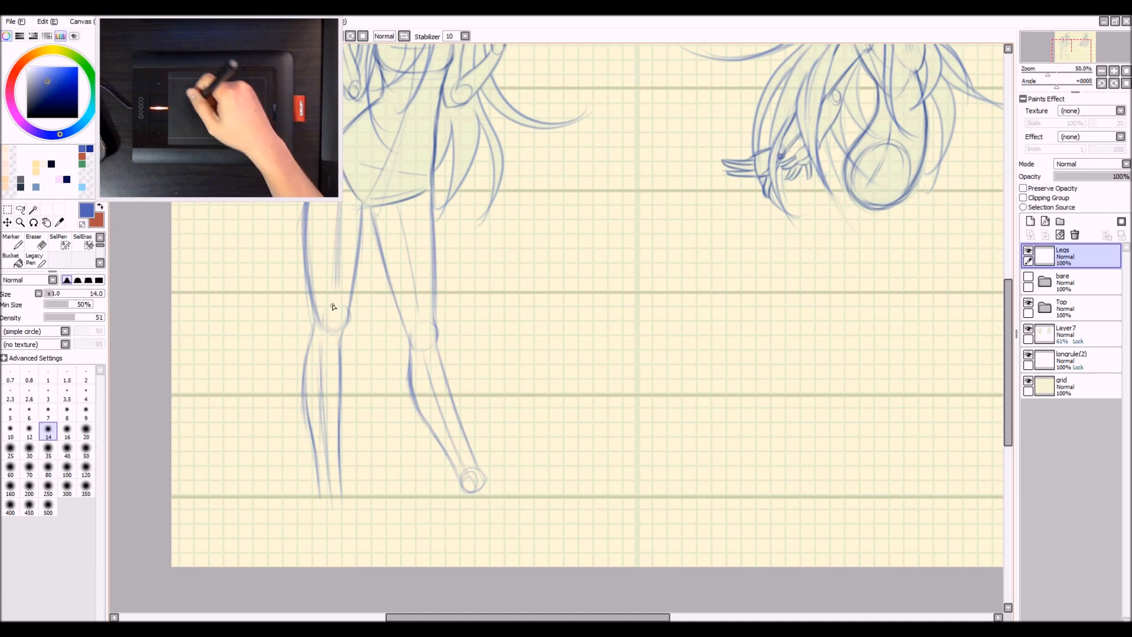
Step: Add an ankle circle at the end of the left figure's left-hand leg and erase the line ends beyond it
{"action": "scroll", "coordinate": [328, 334], "scroll_direction": "up", "scroll_amount": 1}
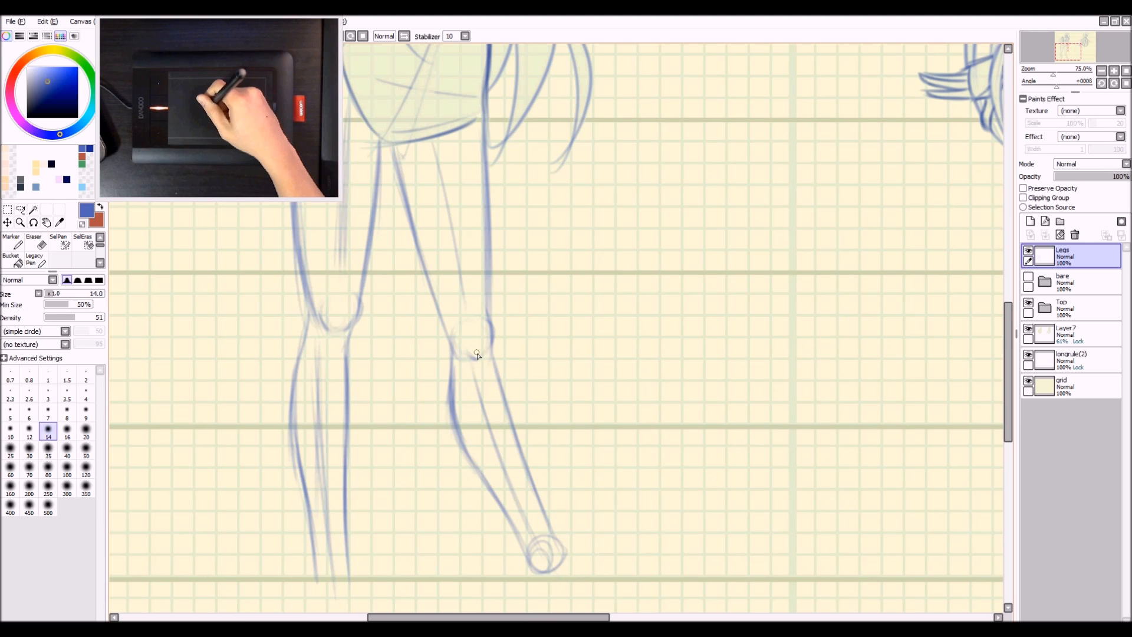
{"action": "scroll", "coordinate": [481, 338], "scroll_direction": "down", "scroll_amount": 3}
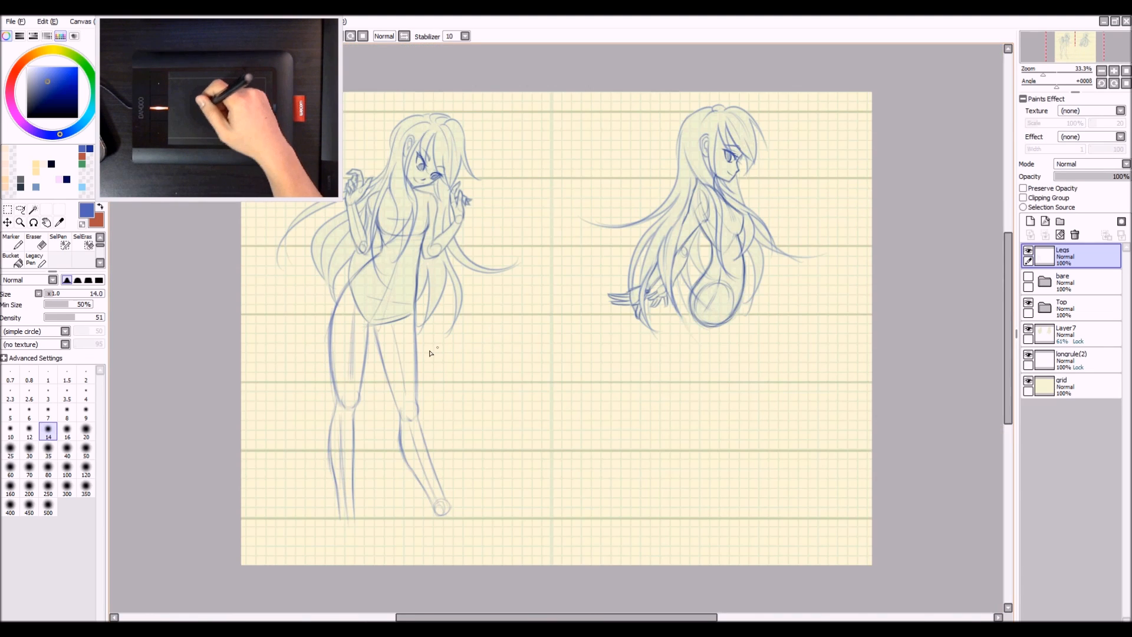
{"action": "scroll", "coordinate": [421, 426], "scroll_direction": "up", "scroll_amount": 1}
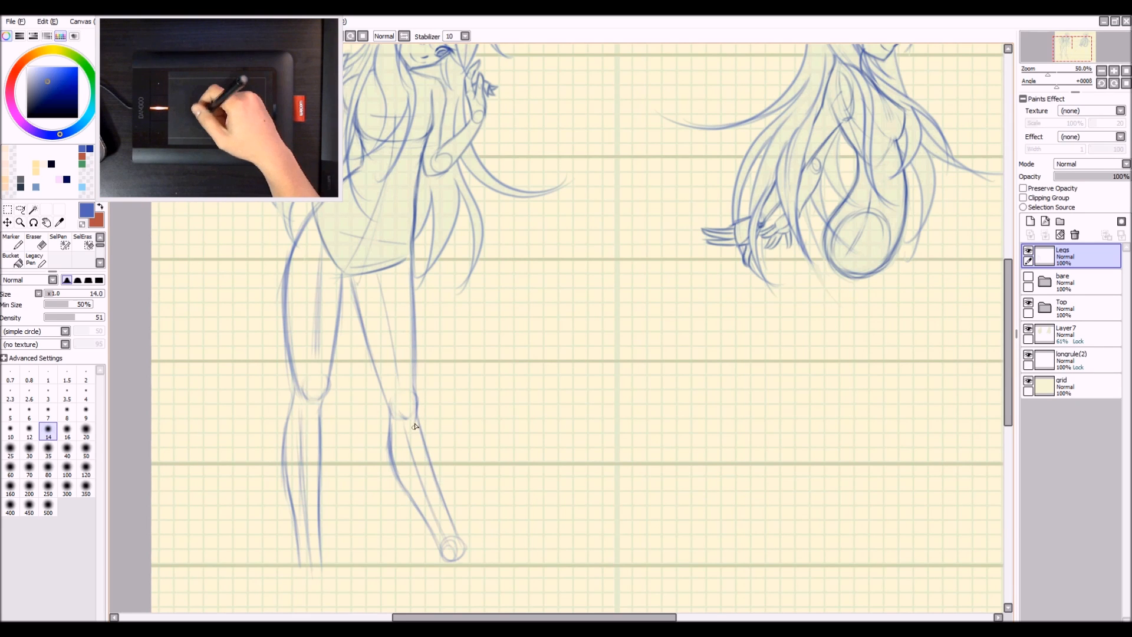
{"action": "scroll", "coordinate": [415, 425], "scroll_direction": "down", "scroll_amount": 1}
{"action": "scroll", "coordinate": [331, 410], "scroll_direction": "up", "scroll_amount": 1}
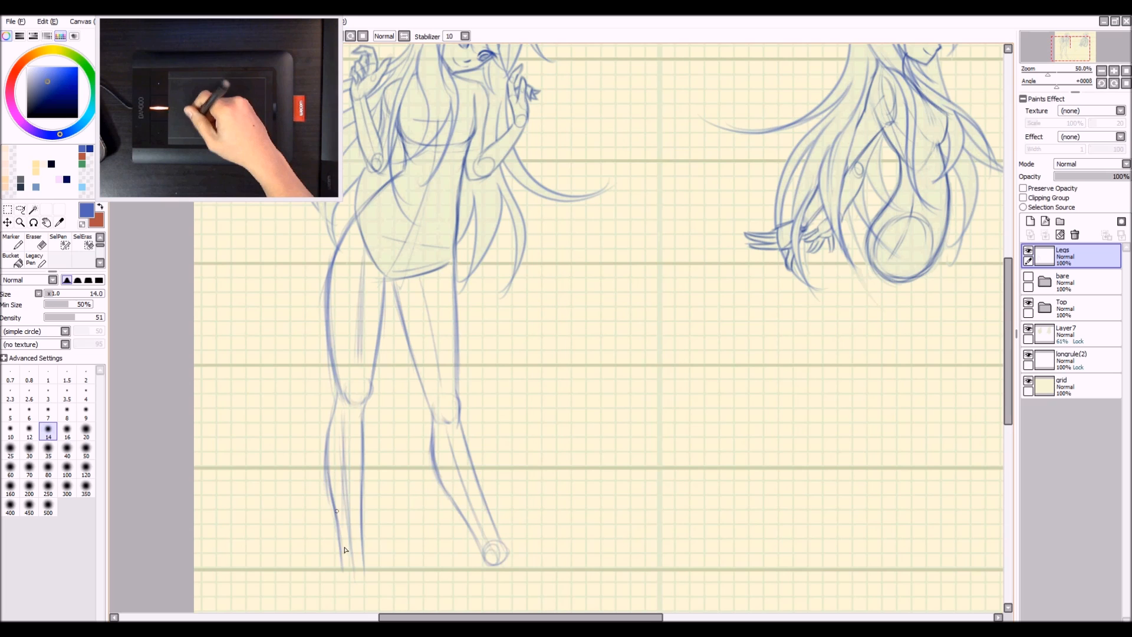
{"action": "left_click_drag", "start_coordinate": [344, 549], "coordinate": [346, 465]}
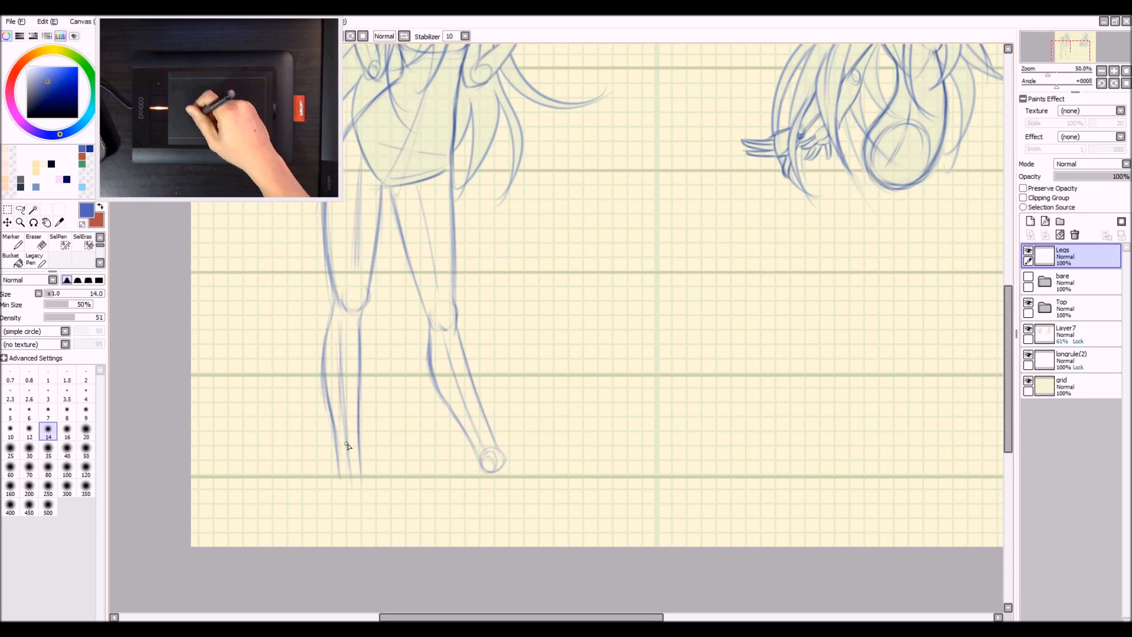
{"action": "key", "text": "e"}
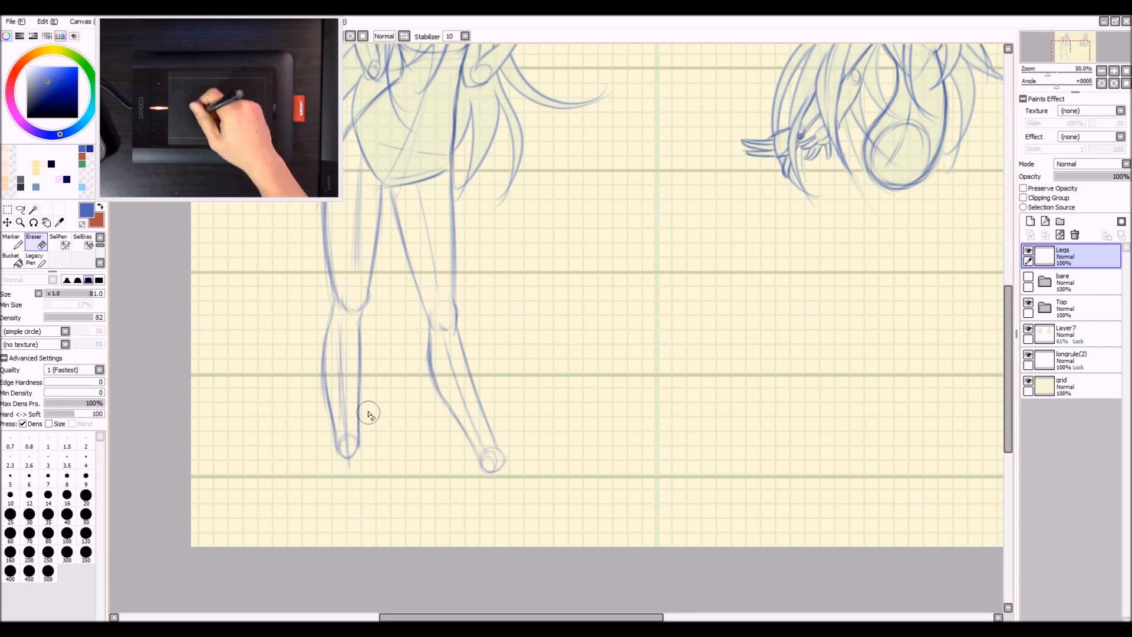
{"action": "key", "text": "minus"}
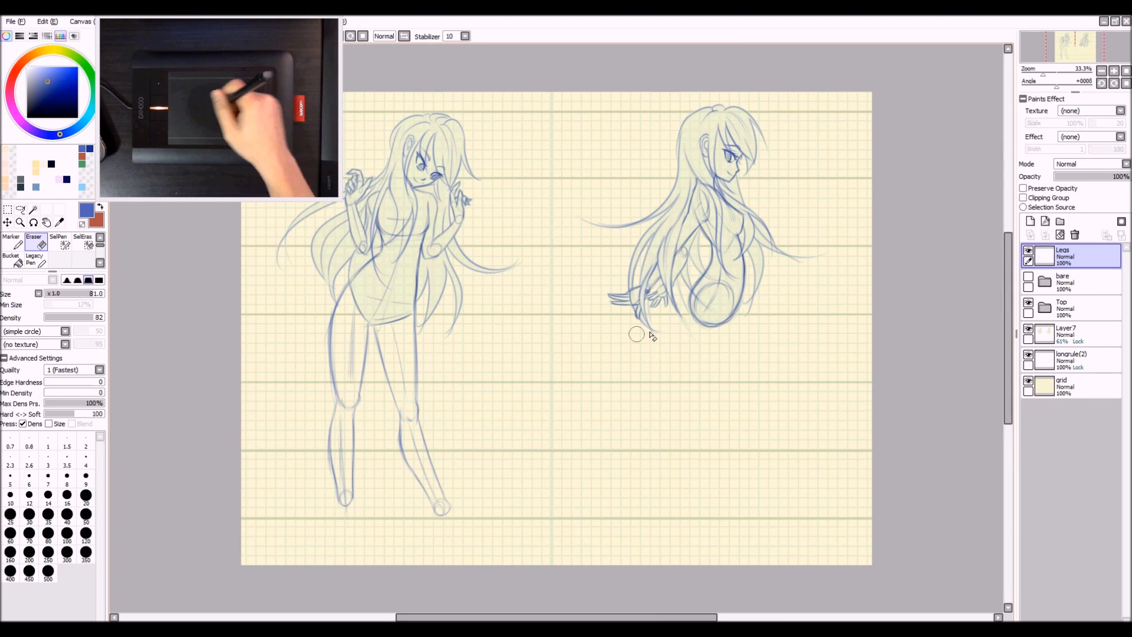
Step: Sketch a small knee circle below the right figure's pelvis, level with the left figure's knees
{"action": "key", "text": "n"}
{"action": "scroll", "coordinate": [737, 351], "scroll_direction": "up", "scroll_amount": 1}
{"action": "scroll", "coordinate": [760, 365], "scroll_direction": "down", "scroll_amount": 2}
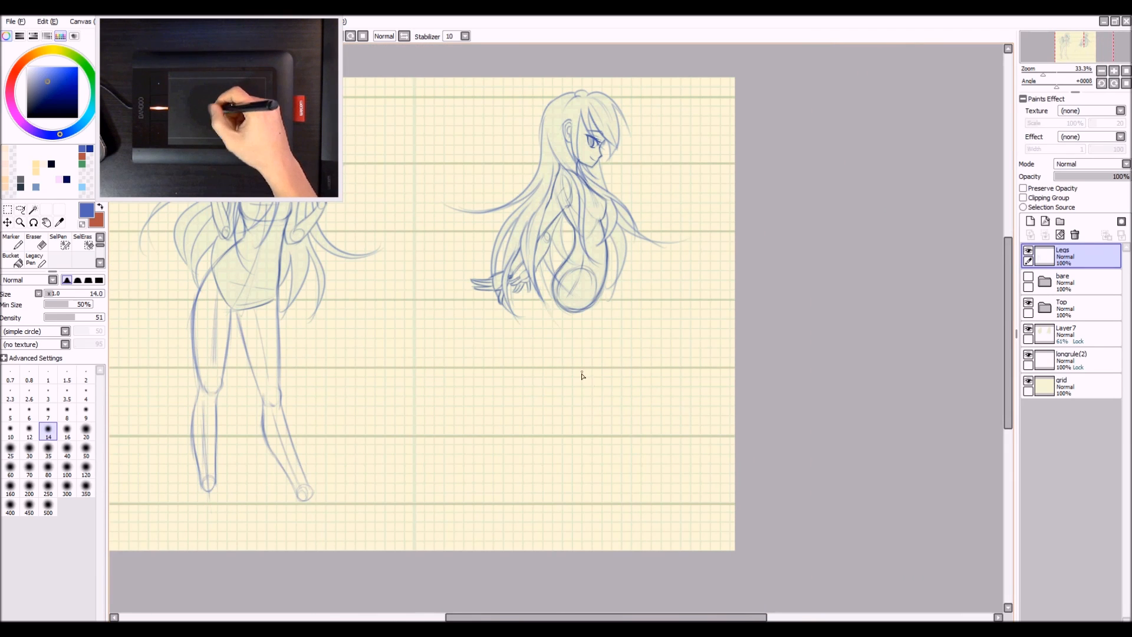
{"action": "left_click_drag", "start_coordinate": [582, 392], "coordinate": [584, 394]}
{"action": "key", "text": "ctrl+z"}
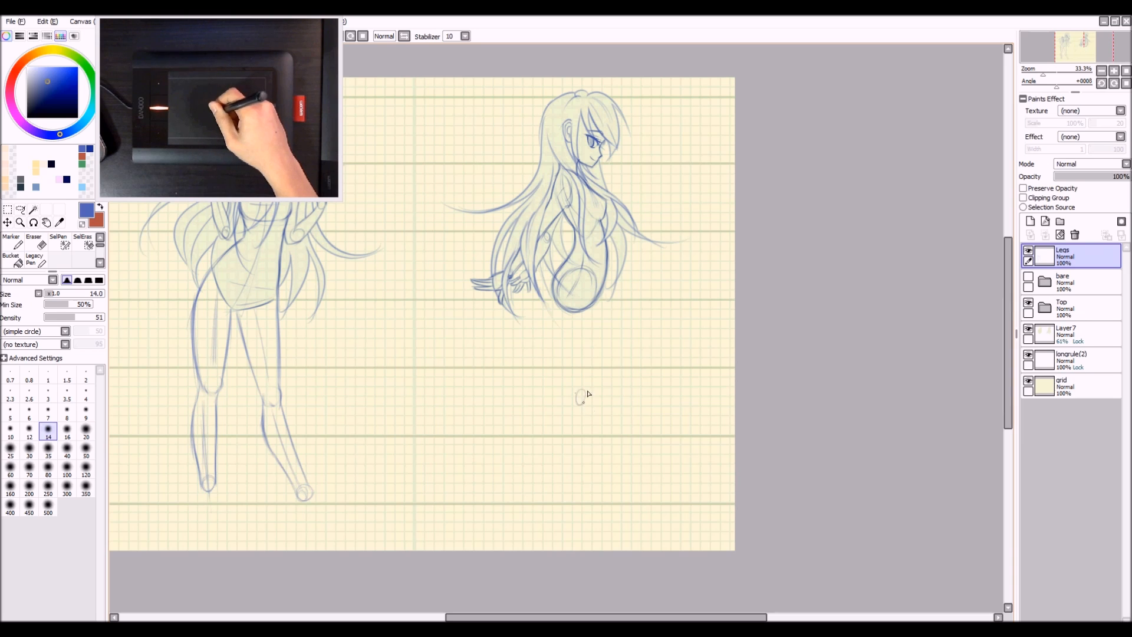
Step: Sketch a straight thigh guide line from the right figure's pelvis to the knee circle and a curved shin guide line below it
{"action": "left_click_drag", "start_coordinate": [576, 287], "coordinate": [590, 389]}
{"action": "key", "text": "ctrl+z"}
{"action": "key", "text": "ctrl+z"}
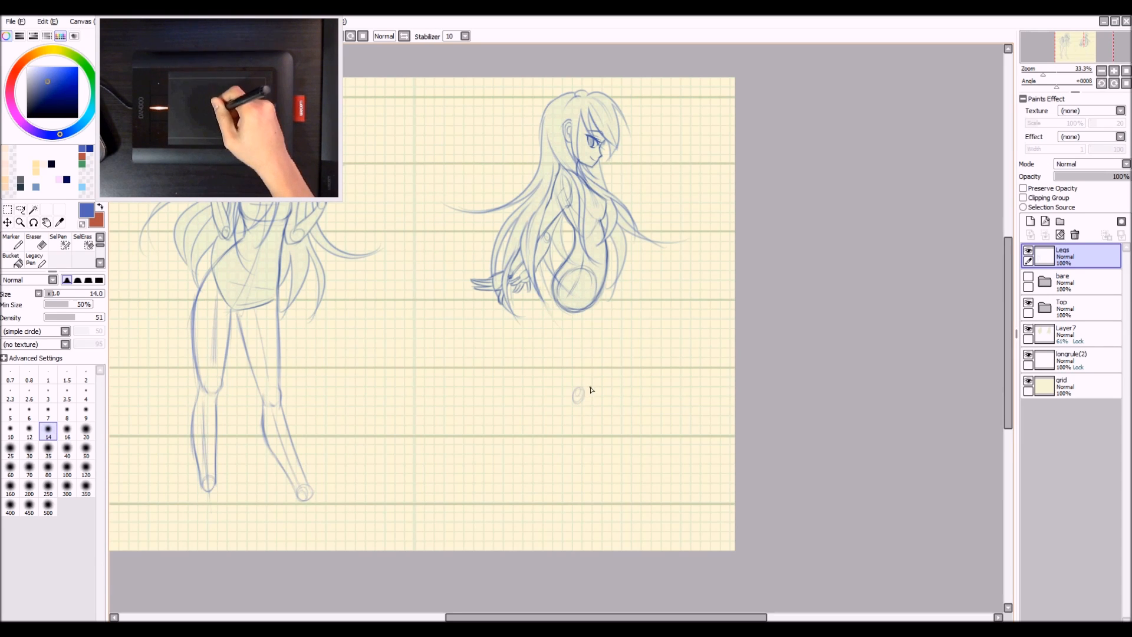
{"action": "left_click_drag", "start_coordinate": [574, 317], "coordinate": [577, 407]}
{"action": "key", "text": "ctrl+z"}
{"action": "left_click_drag", "start_coordinate": [577, 314], "coordinate": [576, 362]}
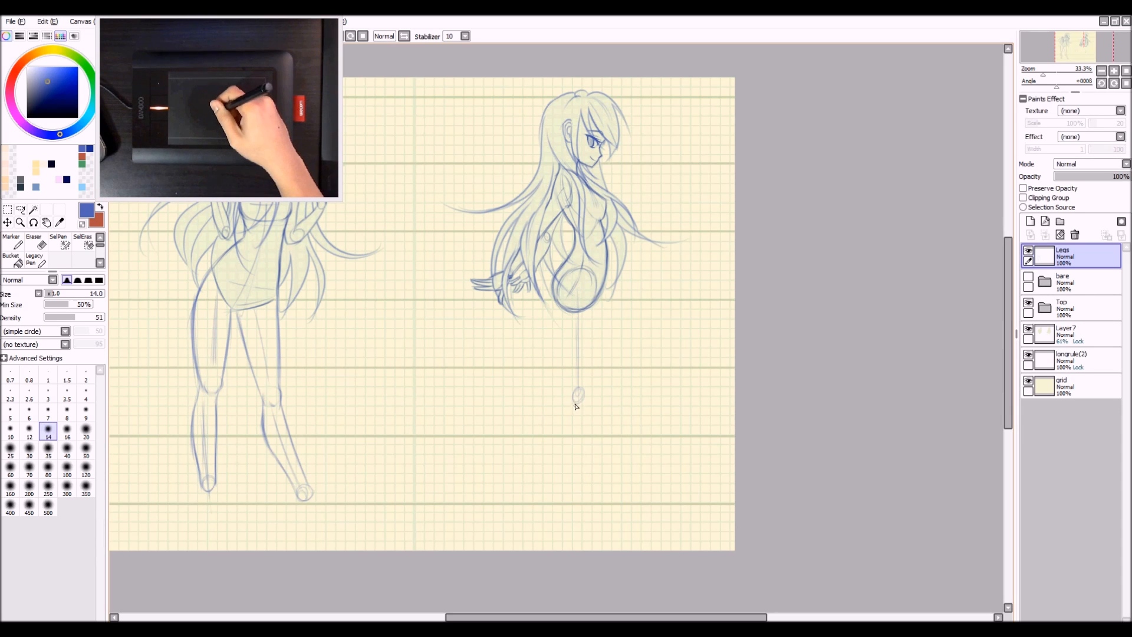
{"action": "left_click_drag", "start_coordinate": [575, 410], "coordinate": [585, 501]}
{"action": "key", "text": "ctrl+z"}
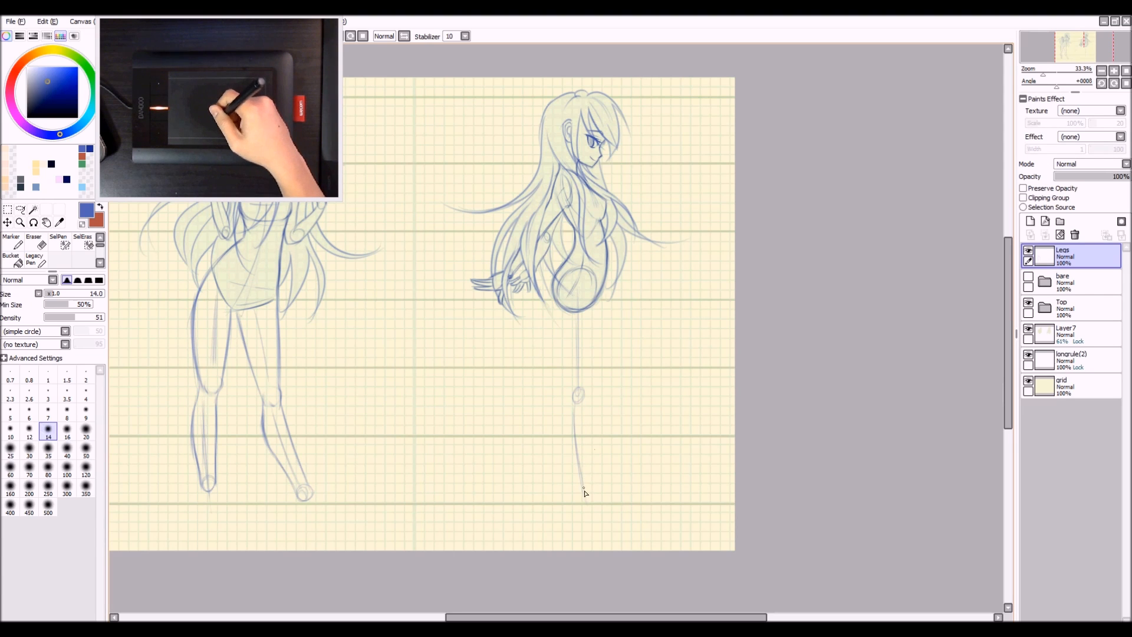
Step: Redraw the curved shin guide line of the right figure's standing leg and end it with an ankle circle
{"action": "key", "text": "ctrl+z"}
{"action": "left_click_drag", "start_coordinate": [575, 408], "coordinate": [581, 481]}
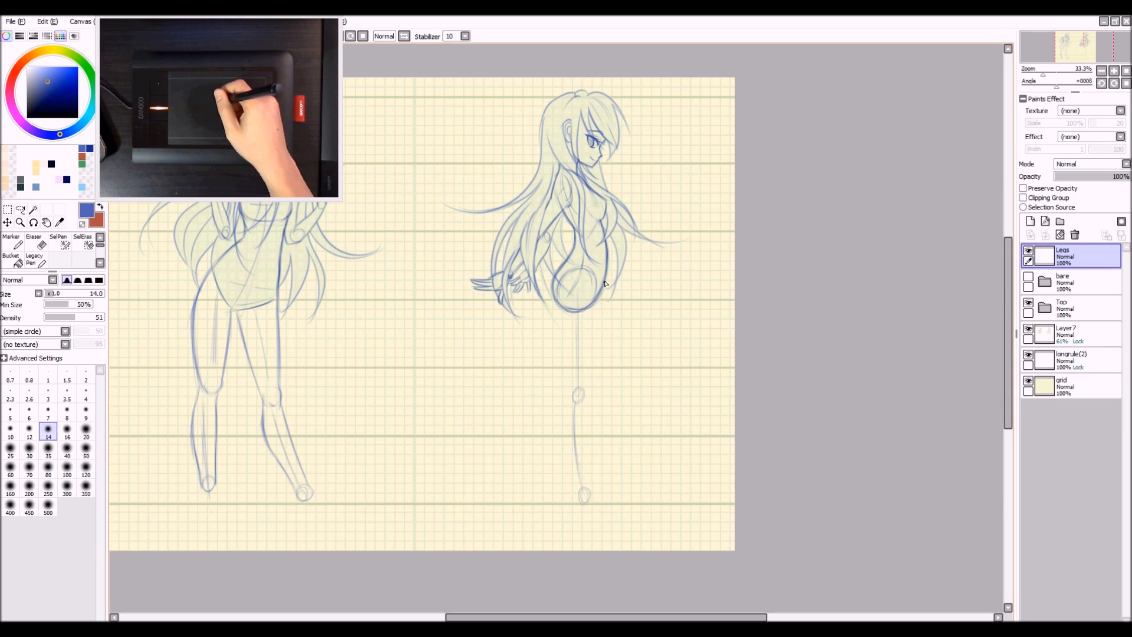
Step: Sketch knee and ankle circles for the right figure's raised leg, linked by a light curved guide line
{"action": "scroll", "coordinate": [576, 303], "scroll_direction": "up", "scroll_amount": 1}
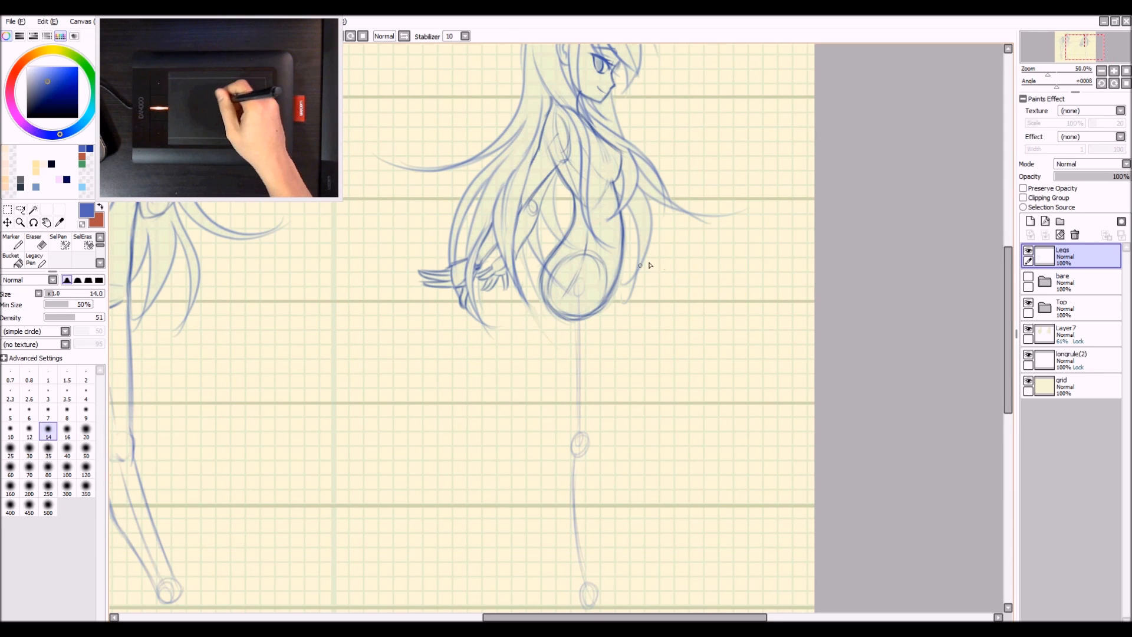
{"action": "scroll", "coordinate": [656, 283], "scroll_direction": "down", "scroll_amount": 1}
{"action": "left_click_drag", "start_coordinate": [711, 270], "coordinate": [653, 269]}
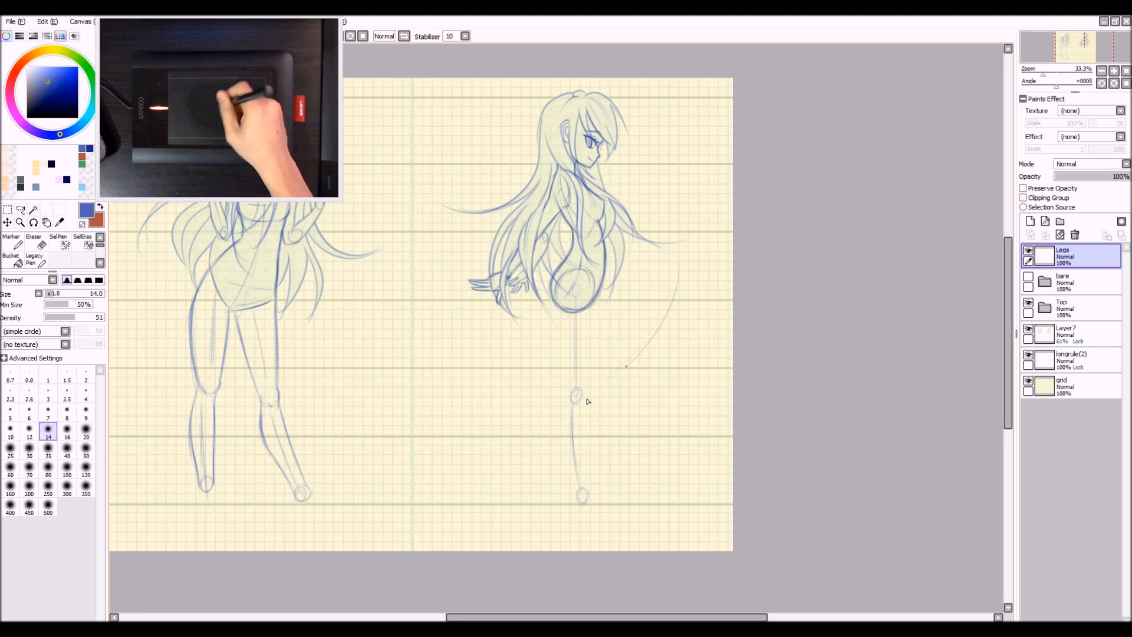
{"action": "left_click_drag", "start_coordinate": [680, 267], "coordinate": [656, 337]}
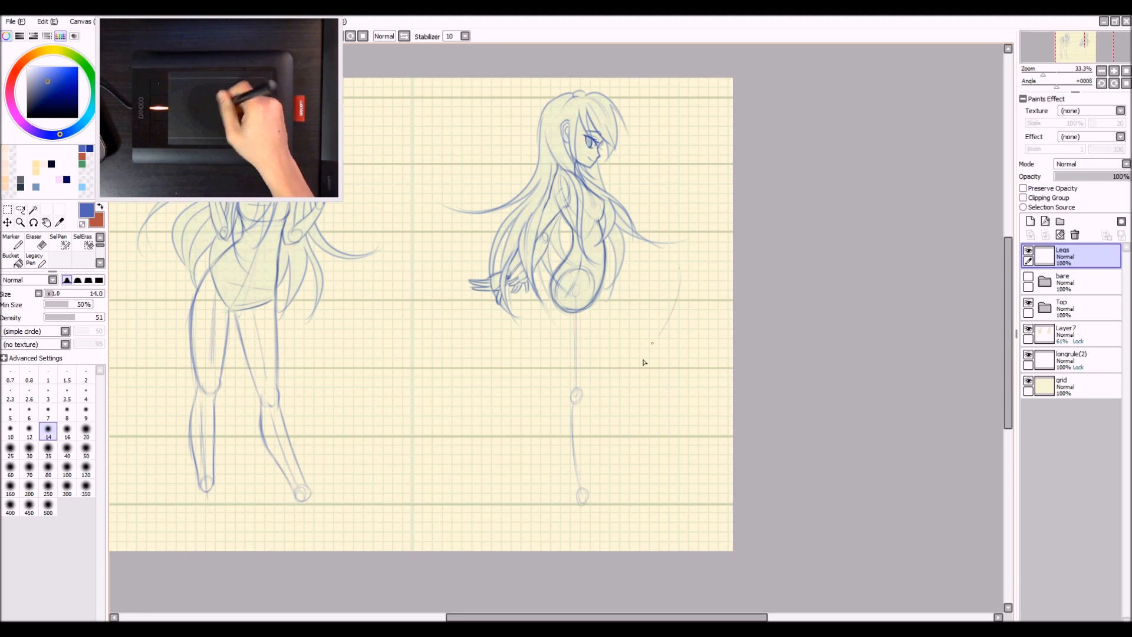
{"action": "left_click_drag", "start_coordinate": [677, 264], "coordinate": [687, 262]}
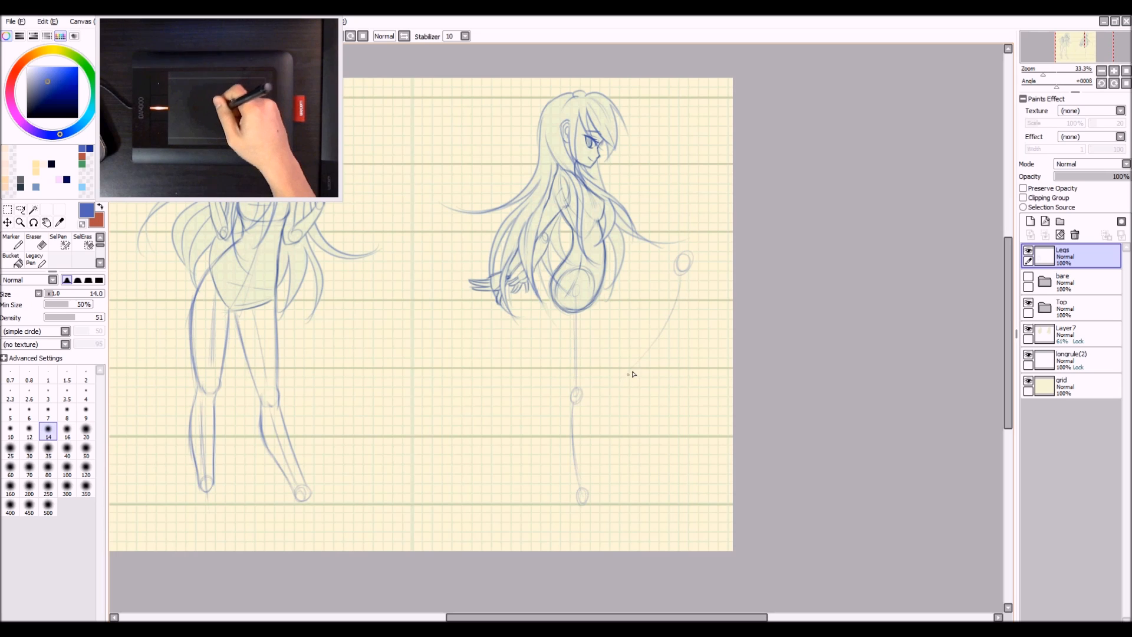
{"action": "mouse_move", "coordinate": [644, 355]}
{"action": "left_mouse_down"}
{"action": "mouse_move", "coordinate": [636, 361]}
{"action": "mouse_move", "coordinate": [651, 354]}
{"action": "left_mouse_up"}
{"action": "mouse_move", "coordinate": [580, 296]}
{"action": "left_mouse_down"}
{"action": "mouse_move", "coordinate": [696, 245]}
{"action": "mouse_move", "coordinate": [600, 287]}
{"action": "mouse_move", "coordinate": [682, 260]}
{"action": "mouse_move", "coordinate": [618, 286]}
{"action": "left_mouse_up"}
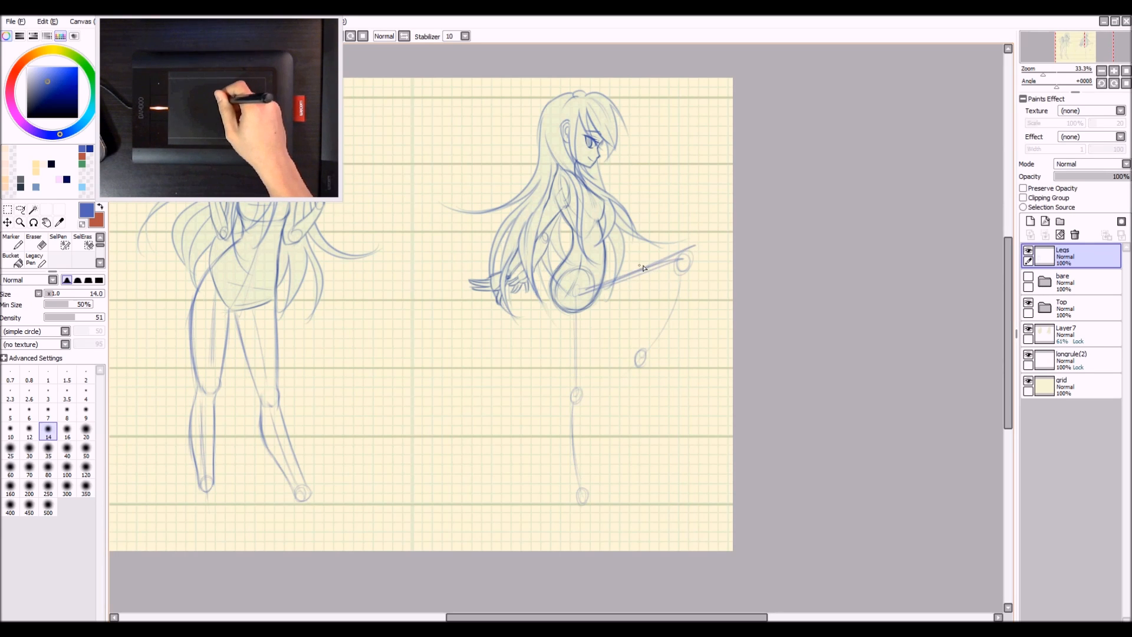
{"action": "key", "text": "ctrl+z"}
{"action": "key", "text": "ctrl+z"}
{"action": "mouse_move", "coordinate": [681, 259]}
{"action": "left_mouse_down"}
{"action": "mouse_move", "coordinate": [653, 344]}
{"action": "mouse_move", "coordinate": [578, 389]}
{"action": "mouse_move", "coordinate": [599, 381]}
{"action": "mouse_move", "coordinate": [681, 293]}
{"action": "mouse_move", "coordinate": [684, 261]}
{"action": "mouse_move", "coordinate": [670, 325]}
{"action": "mouse_move", "coordinate": [629, 374]}
{"action": "mouse_move", "coordinate": [571, 394]}
{"action": "mouse_move", "coordinate": [616, 376]}
{"action": "mouse_move", "coordinate": [682, 261]}
{"action": "mouse_move", "coordinate": [669, 330]}
{"action": "mouse_move", "coordinate": [621, 385]}
{"action": "mouse_move", "coordinate": [596, 394]}
{"action": "left_mouse_up"}
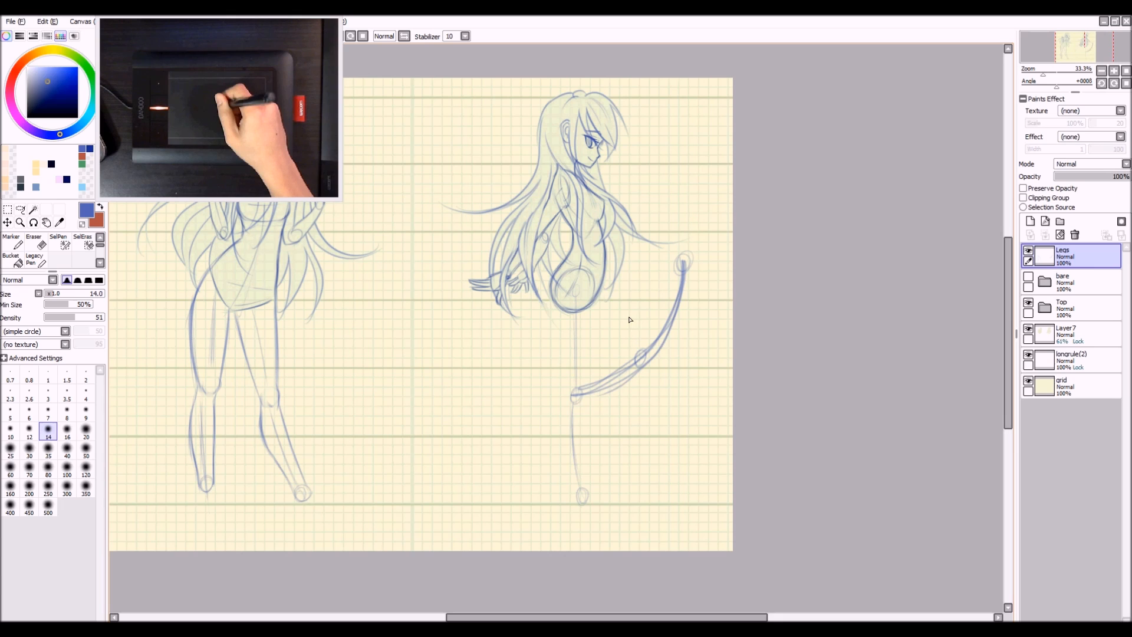
{"action": "mouse_move", "coordinate": [577, 309]}
{"action": "left_mouse_down"}
{"action": "mouse_move", "coordinate": [577, 398]}
{"action": "mouse_move", "coordinate": [684, 258]}
{"action": "mouse_move", "coordinate": [581, 295]}
{"action": "mouse_move", "coordinate": [687, 274]}
{"action": "left_mouse_up"}
{"action": "key", "text": "ctrl+z"}
{"action": "key", "text": "ctrl+z"}
{"action": "key", "text": "ctrl+z"}
{"action": "key", "text": "ctrl+z"}
{"action": "key", "text": "ctrl+z"}
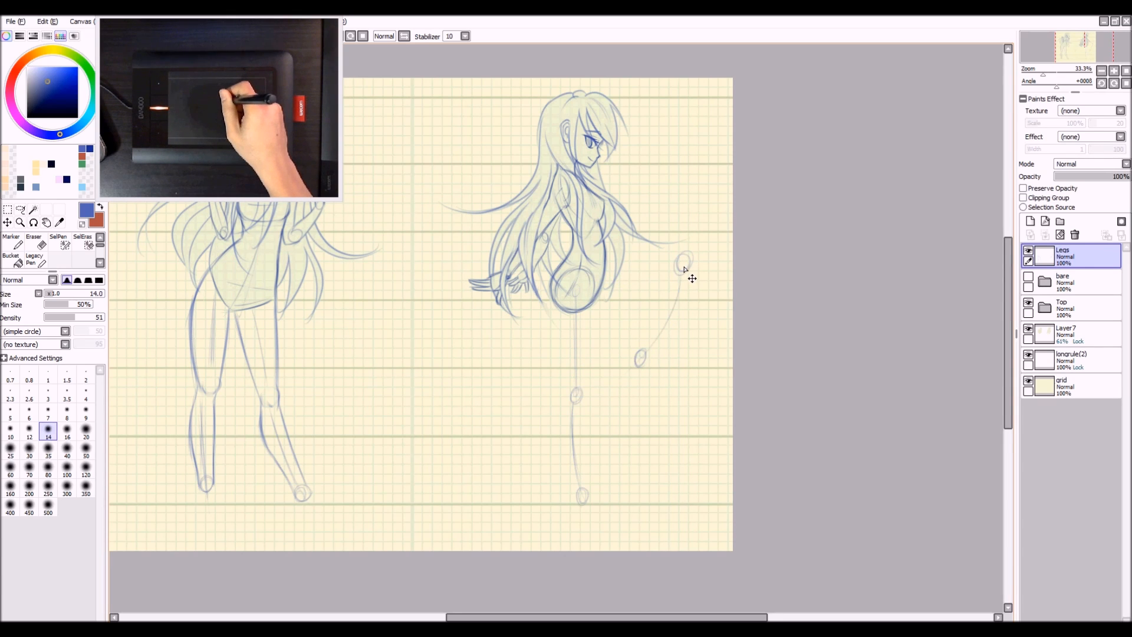
{"action": "key", "text": "ctrl+y"}
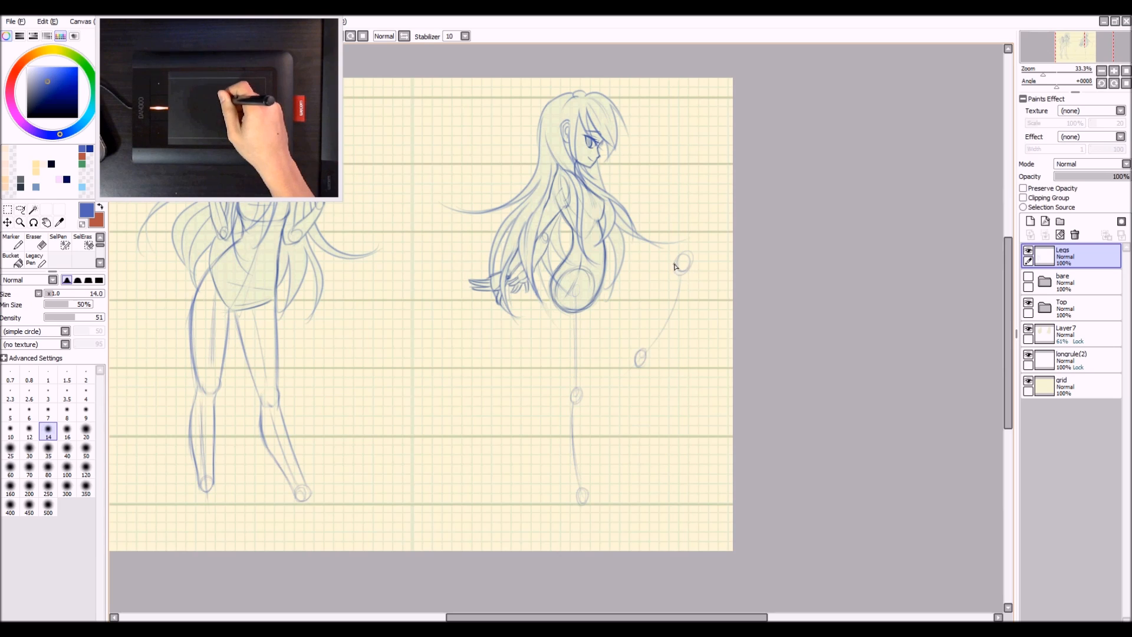
Step: Sketch straight thigh and shin guide lines from the pelvis through the raised knee to the ankle, and erase the curved guide line
{"action": "left_click_drag", "start_coordinate": [681, 257], "coordinate": [690, 264]}
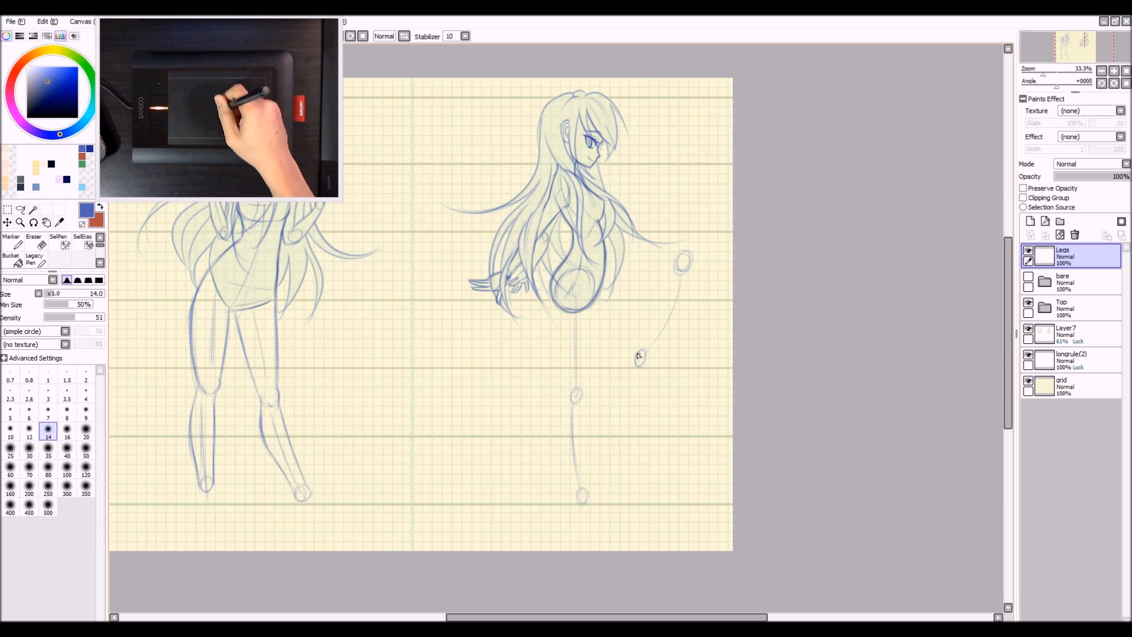
{"action": "mouse_move", "coordinate": [599, 289]}
{"action": "left_mouse_down"}
{"action": "mouse_move", "coordinate": [673, 261]}
{"action": "mouse_move", "coordinate": [643, 354]}
{"action": "left_mouse_up"}
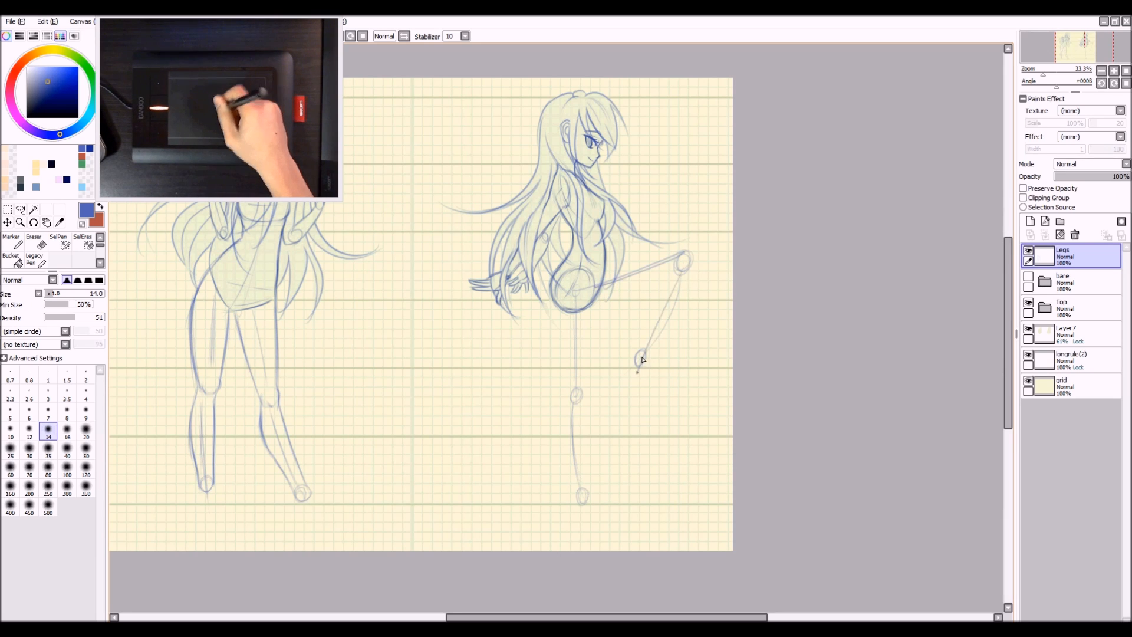
{"action": "key", "text": "ctrl+z"}
{"action": "key", "text": "ctrl+z"}
{"action": "scroll", "coordinate": [625, 283], "scroll_direction": "up", "scroll_amount": 1}
{"action": "left_click_drag", "start_coordinate": [575, 292], "coordinate": [716, 238]}
{"action": "key", "text": "ctrl+z"}
{"action": "mouse_move", "coordinate": [558, 299]}
{"action": "left_mouse_down"}
{"action": "mouse_move", "coordinate": [717, 250]}
{"action": "mouse_move", "coordinate": [665, 369]}
{"action": "left_mouse_up"}
{"action": "left_click_drag", "start_coordinate": [711, 262], "coordinate": [652, 408]}
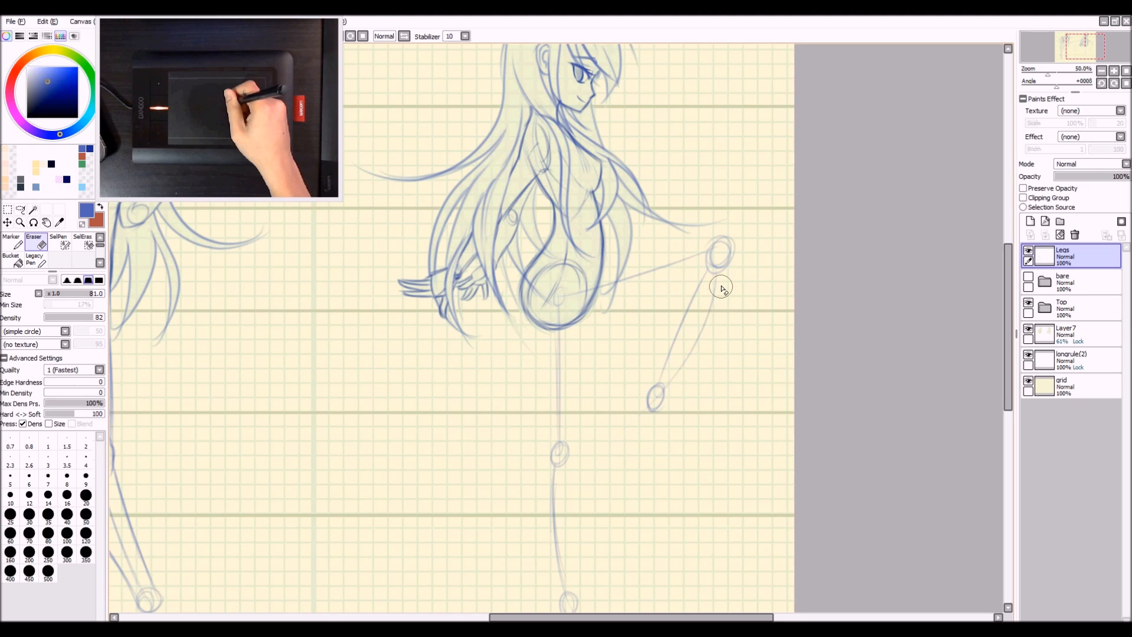
{"action": "left_click_drag", "start_coordinate": [659, 298], "coordinate": [594, 308]}
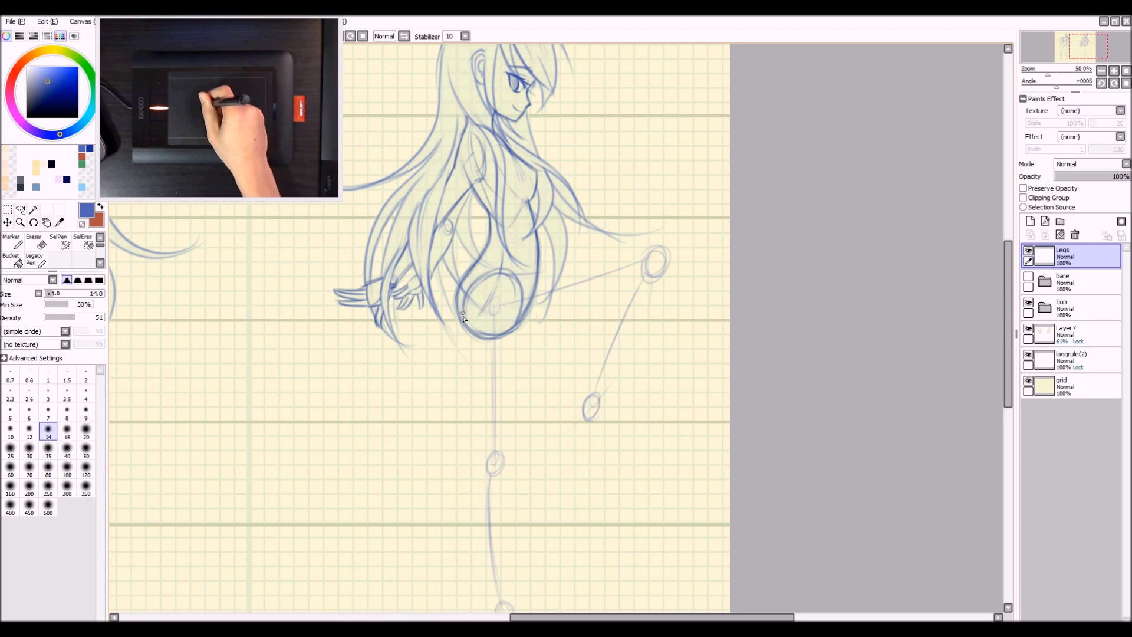
{"action": "left_click_drag", "start_coordinate": [513, 289], "coordinate": [519, 333]}
{"action": "mouse_move", "coordinate": [468, 299]}
{"action": "left_mouse_down"}
{"action": "mouse_move", "coordinate": [504, 276]}
{"action": "mouse_move", "coordinate": [512, 286]}
{"action": "left_mouse_up"}
{"action": "left_click_drag", "start_coordinate": [530, 301], "coordinate": [510, 331]}
{"action": "key", "text": "ctrl+z"}
{"action": "key", "text": "ctrl+z"}
{"action": "key", "text": "ctrl+z"}
{"action": "key", "text": "ctrl+z"}
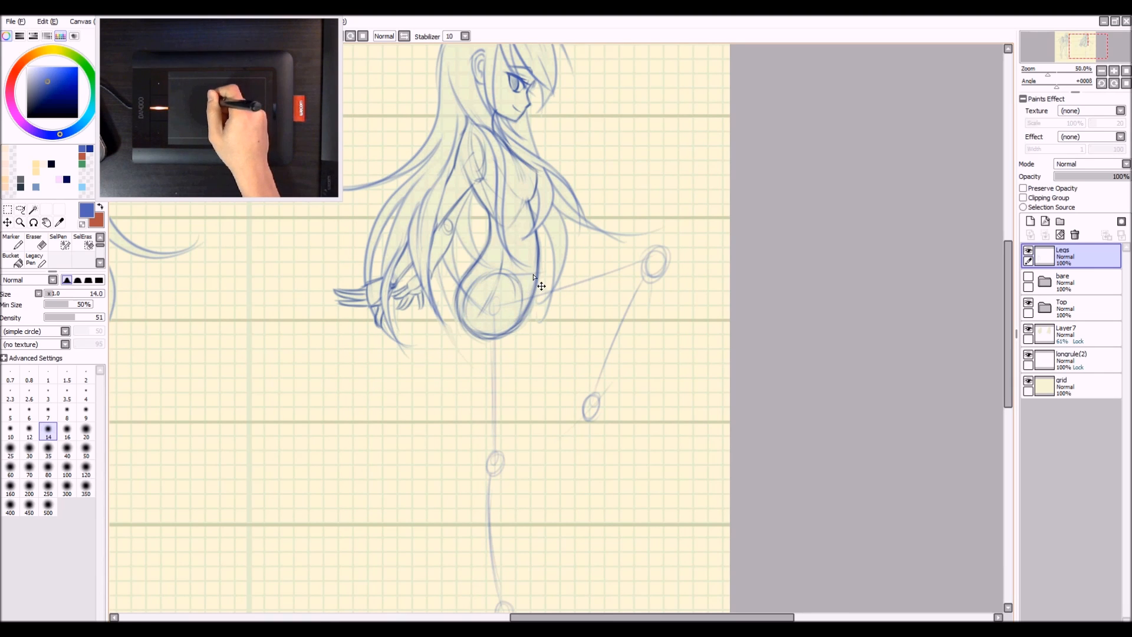
{"action": "mouse_move", "coordinate": [502, 283]}
{"action": "left_mouse_down"}
{"action": "mouse_move", "coordinate": [605, 321]}
{"action": "mouse_move", "coordinate": [694, 326]}
{"action": "mouse_move", "coordinate": [550, 288]}
{"action": "mouse_move", "coordinate": [198, 286]}
{"action": "mouse_move", "coordinate": [710, 277]}
{"action": "left_mouse_up"}
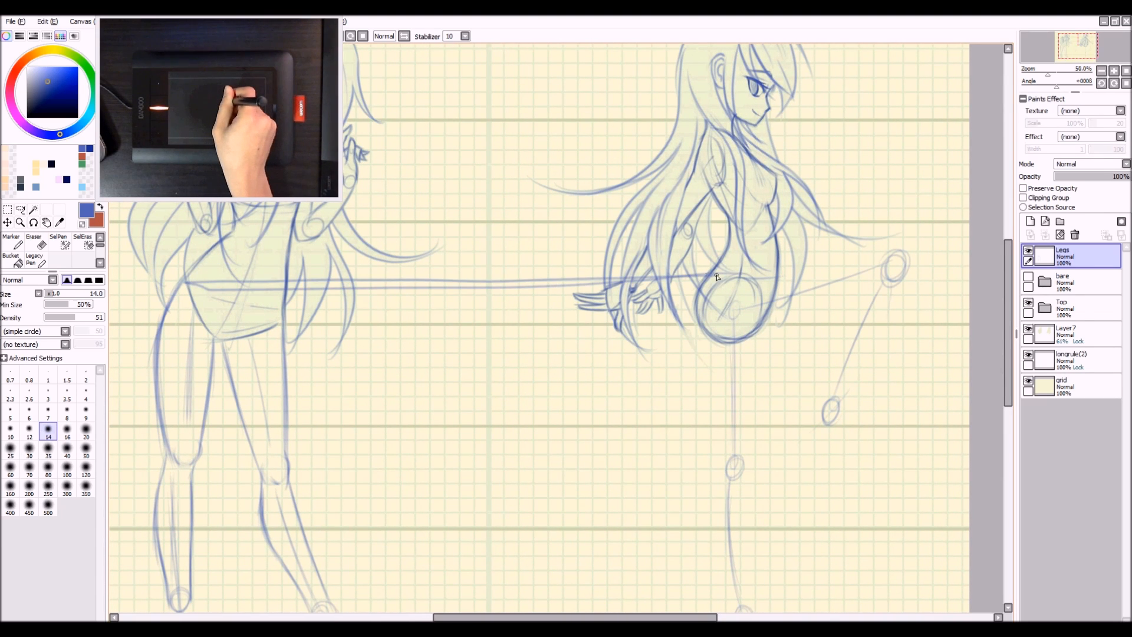
{"action": "key", "text": "ctrl+z"}
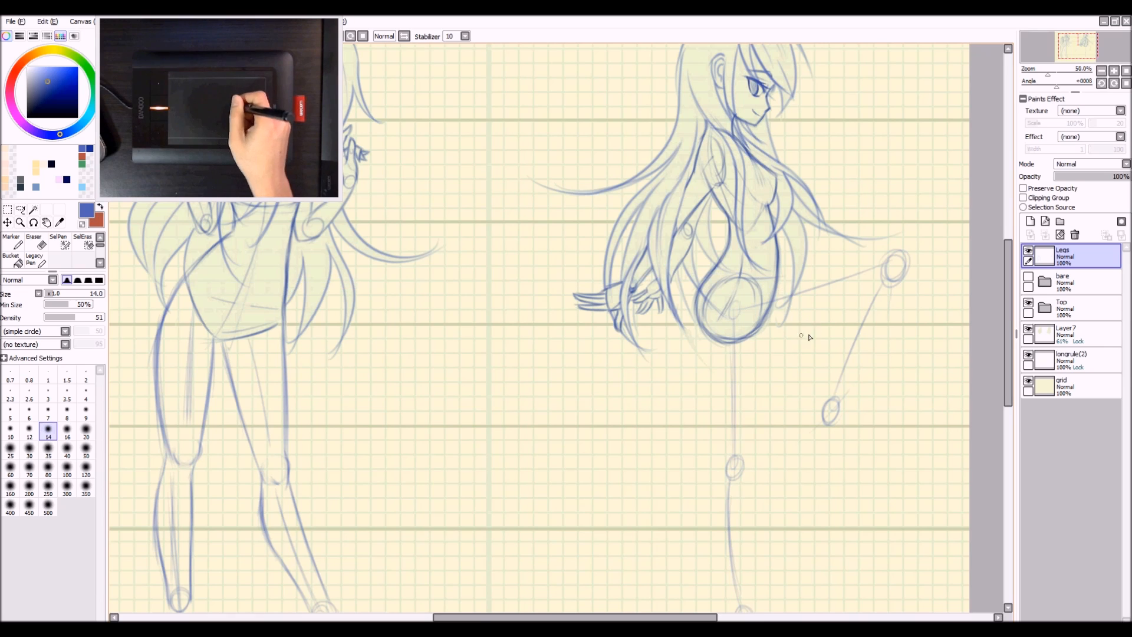
Step: Draw the upper thigh contour of the raised leg from the top of the knee circle back to the pelvis
{"action": "left_click_drag", "start_coordinate": [813, 330], "coordinate": [662, 325]}
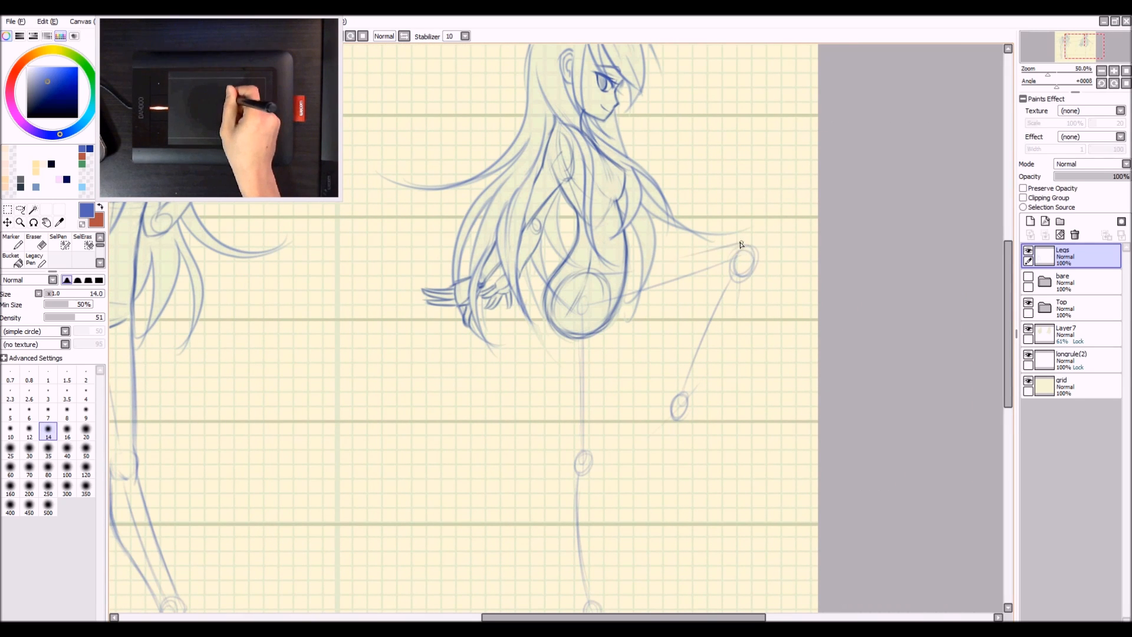
{"action": "left_click_drag", "start_coordinate": [742, 243], "coordinate": [654, 261]}
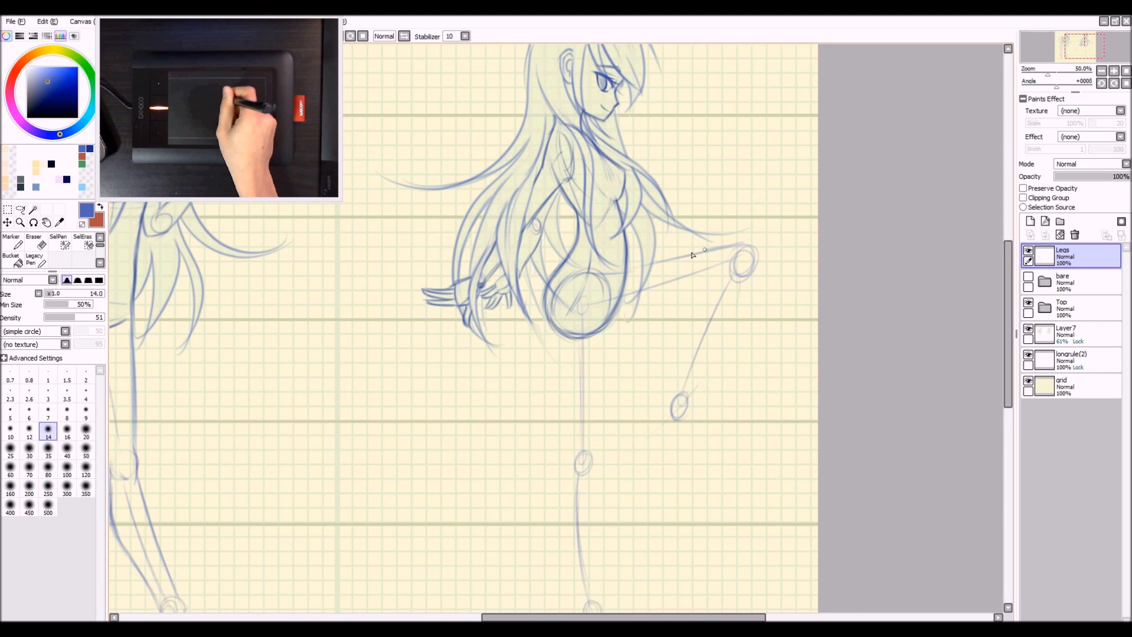
{"action": "mouse_move", "coordinate": [739, 247]}
{"action": "left_mouse_down"}
{"action": "mouse_move", "coordinate": [675, 256]}
{"action": "mouse_move", "coordinate": [733, 238]}
{"action": "mouse_move", "coordinate": [678, 243]}
{"action": "mouse_move", "coordinate": [670, 250]}
{"action": "mouse_move", "coordinate": [730, 235]}
{"action": "mouse_move", "coordinate": [703, 250]}
{"action": "mouse_move", "coordinate": [739, 247]}
{"action": "mouse_move", "coordinate": [641, 266]}
{"action": "left_mouse_up"}
{"action": "key", "text": "ctrl+z"}
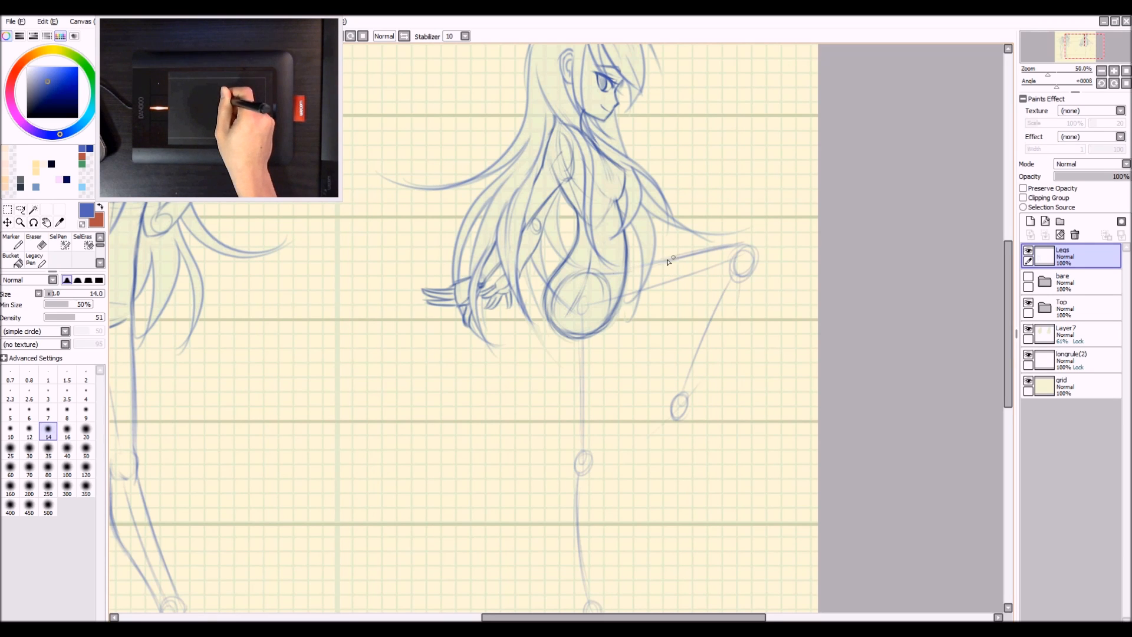
{"action": "left_click_drag", "start_coordinate": [737, 246], "coordinate": [589, 273]}
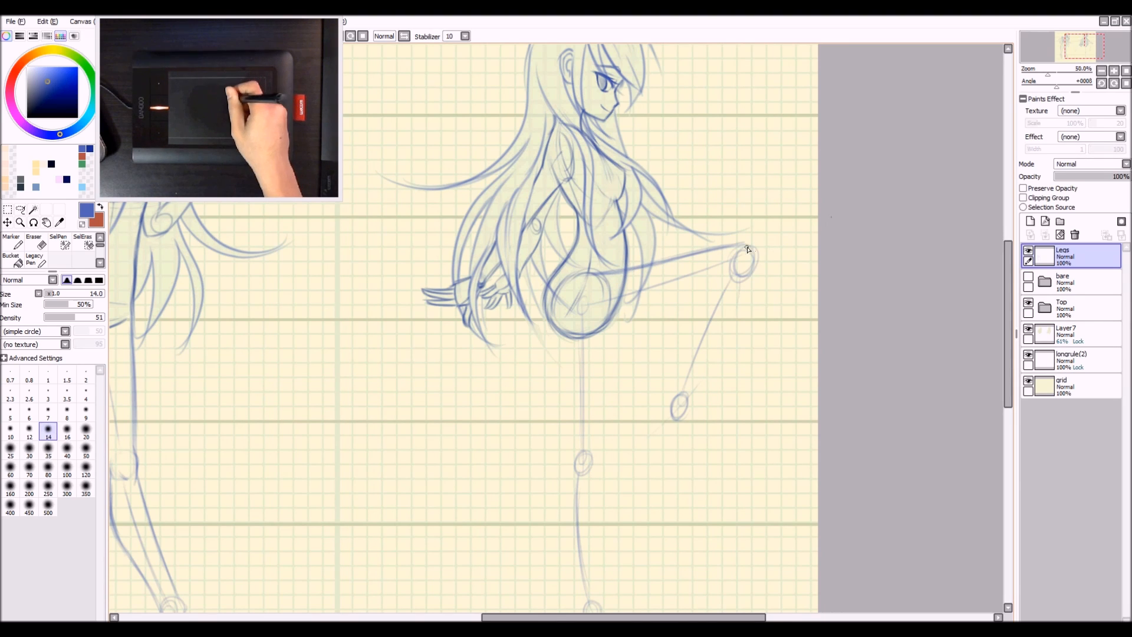
Step: Draw the raised leg's front contour, rounding the knee and running down the shin to the ankle circle
{"action": "left_click_drag", "start_coordinate": [745, 243], "coordinate": [765, 283]}
{"action": "key", "text": "ctrl+z"}
{"action": "key", "text": "ctrl+z"}
{"action": "left_click_drag", "start_coordinate": [746, 244], "coordinate": [764, 270]}
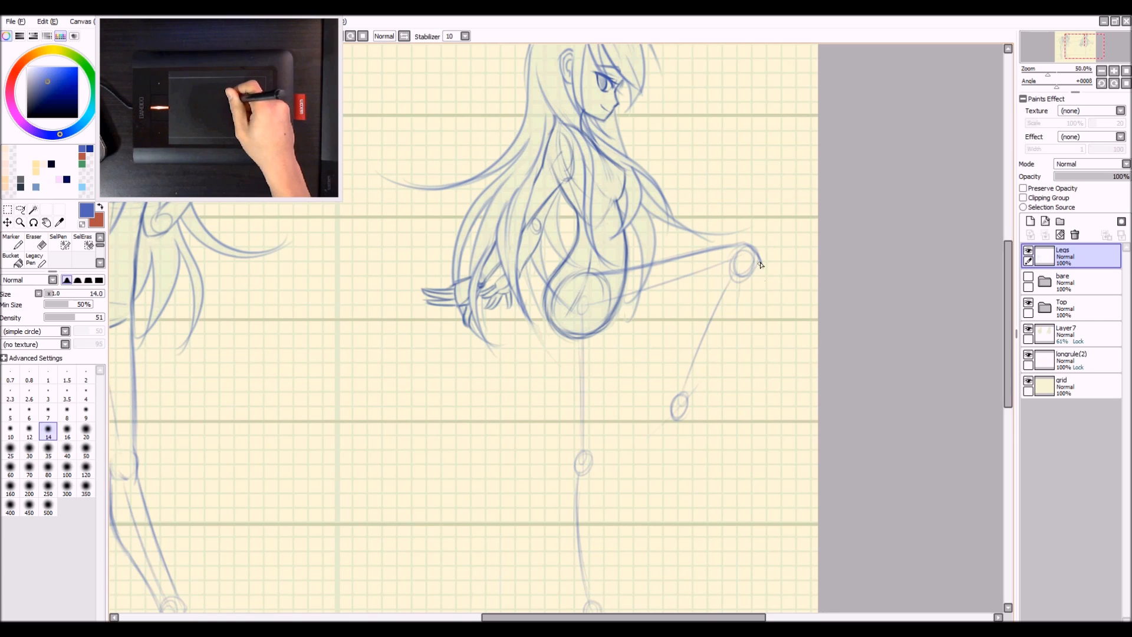
{"action": "left_click_drag", "start_coordinate": [760, 262], "coordinate": [762, 281]}
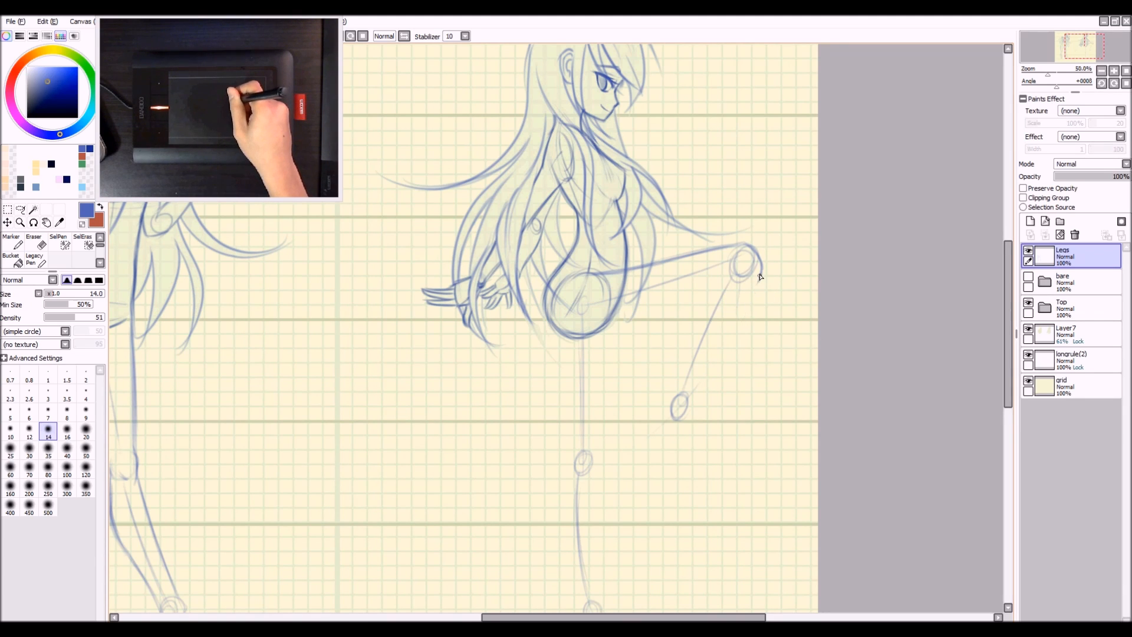
{"action": "left_click_drag", "start_coordinate": [759, 274], "coordinate": [714, 348]}
{"action": "mouse_move", "coordinate": [749, 293]}
{"action": "left_mouse_down"}
{"action": "mouse_move", "coordinate": [705, 362]}
{"action": "mouse_move", "coordinate": [727, 327]}
{"action": "mouse_move", "coordinate": [697, 385]}
{"action": "left_mouse_up"}
{"action": "left_click_drag", "start_coordinate": [728, 335], "coordinate": [694, 383]}
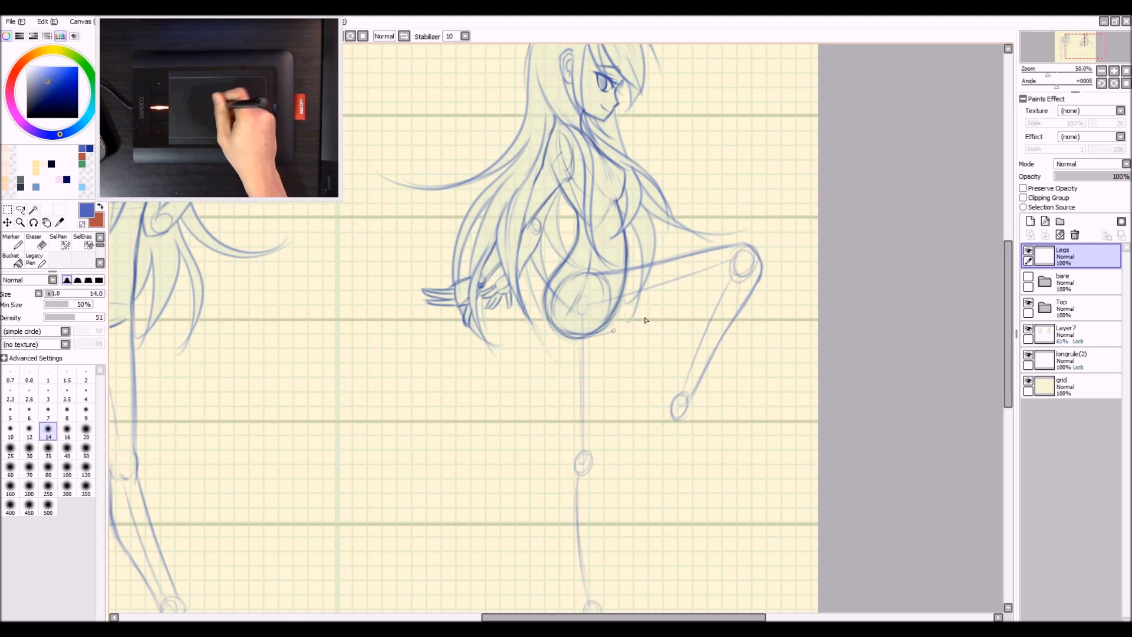
Step: Draw the underside contour of the raised thigh from the bottom of the pelvis circle to the back of the knee
{"action": "left_click_drag", "start_coordinate": [607, 336], "coordinate": [706, 287]}
{"action": "left_click_drag", "start_coordinate": [607, 328], "coordinate": [727, 280]}
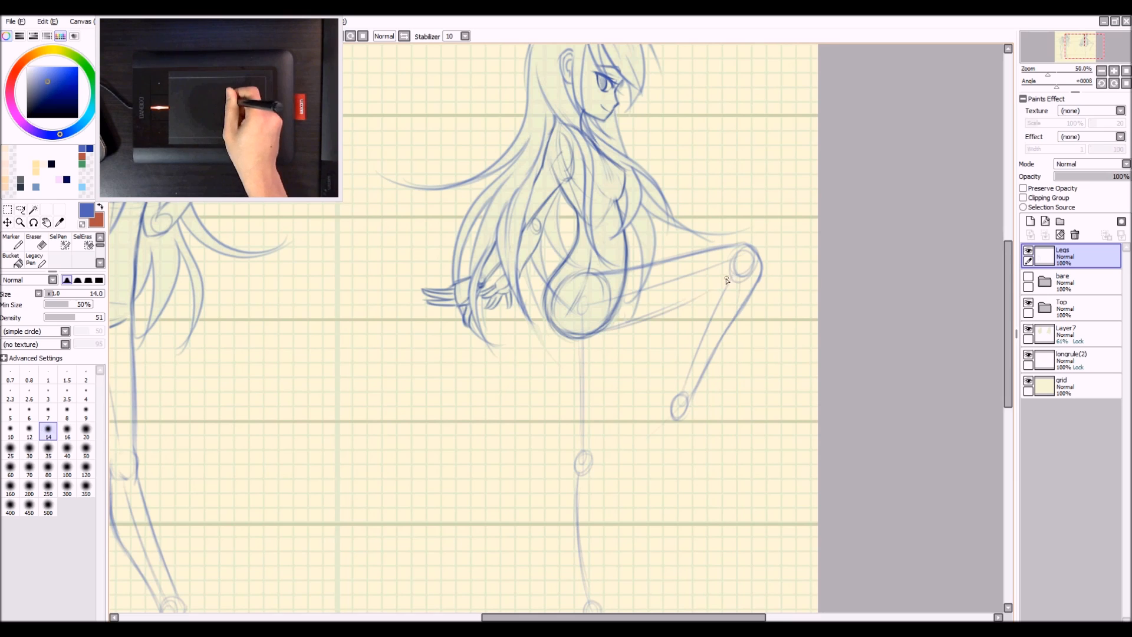
{"action": "key", "text": "ctrl+z"}
{"action": "left_click_drag", "start_coordinate": [602, 333], "coordinate": [732, 275]}
{"action": "left_click_drag", "start_coordinate": [586, 334], "coordinate": [672, 306]}
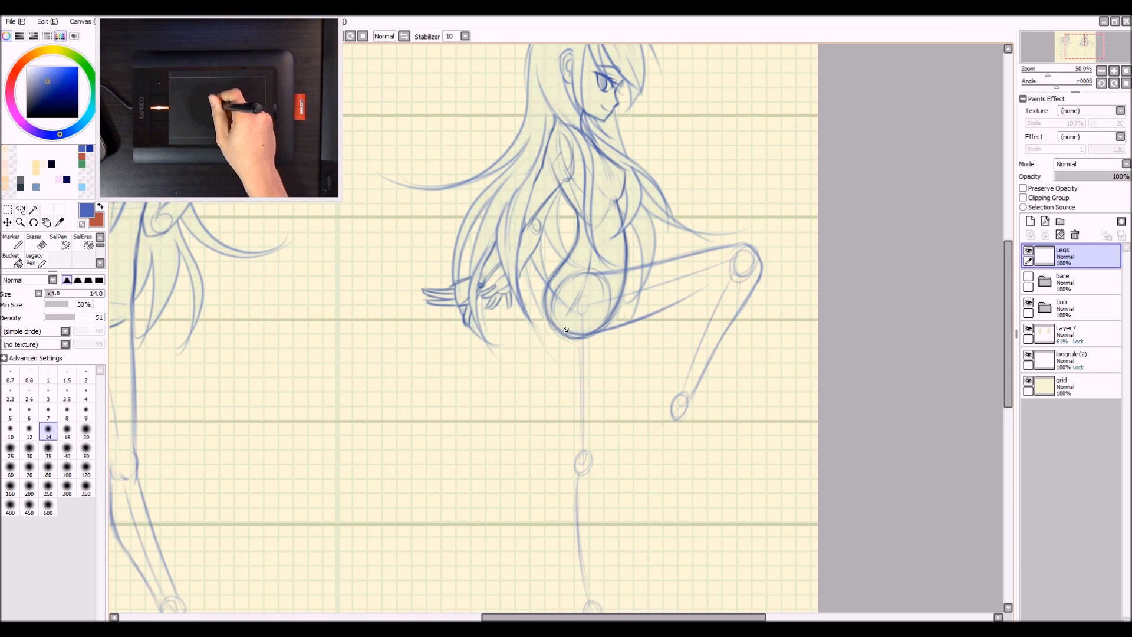
{"action": "mouse_move", "coordinate": [555, 324]}
{"action": "left_mouse_down"}
{"action": "mouse_move", "coordinate": [626, 324]}
{"action": "mouse_move", "coordinate": [652, 311]}
{"action": "left_mouse_up"}
{"action": "key", "text": "ctrl+z"}
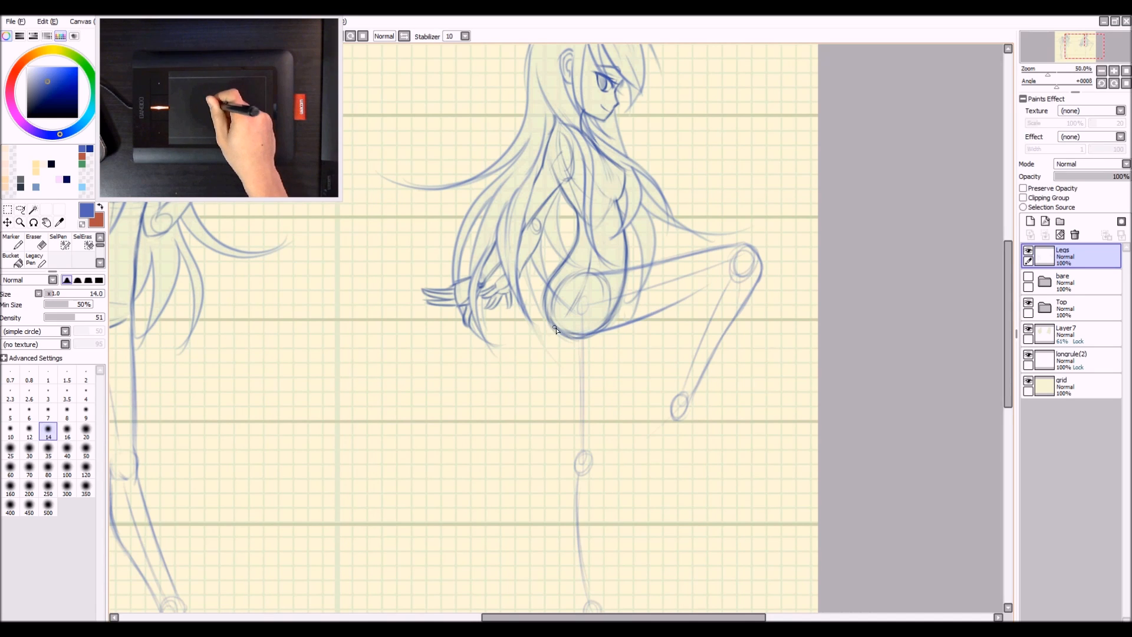
{"action": "key", "text": "ctrl+z"}
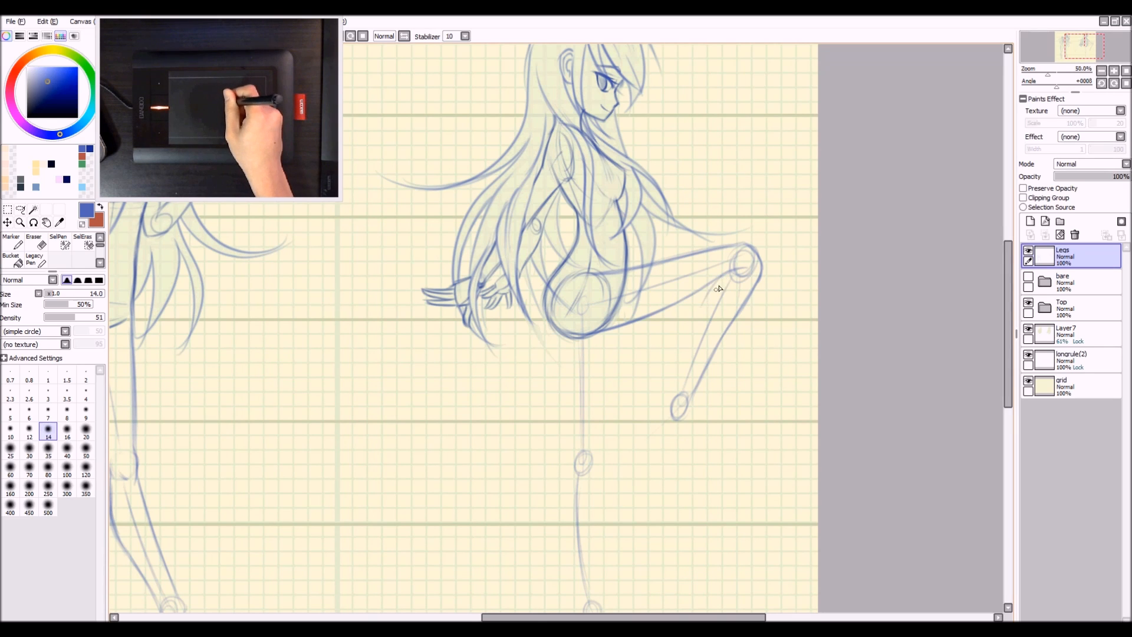
Step: Draw the raised leg's calf contour from the back of the knee down to the ankle
{"action": "left_click_drag", "start_coordinate": [721, 278], "coordinate": [690, 329]}
{"action": "key", "text": "ctrl+z"}
{"action": "key", "text": "ctrl+z"}
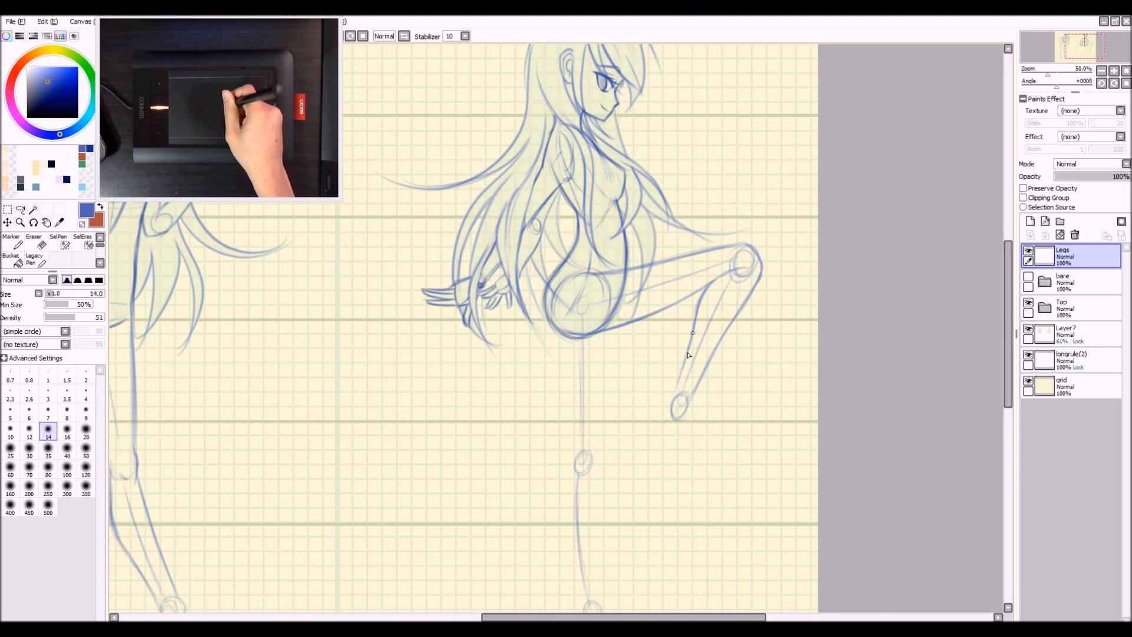
Step: Draw the front thigh contour of the right figure's standing leg from the pelvis down to the knee circle
{"action": "mouse_move", "coordinate": [586, 338]}
{"action": "left_mouse_down"}
{"action": "mouse_move", "coordinate": [575, 269]}
{"action": "mouse_move", "coordinate": [595, 295]}
{"action": "left_mouse_up"}
{"action": "mouse_move", "coordinate": [594, 236]}
{"action": "left_mouse_down"}
{"action": "mouse_move", "coordinate": [574, 366]}
{"action": "mouse_move", "coordinate": [585, 324]}
{"action": "left_mouse_up"}
{"action": "left_click_drag", "start_coordinate": [590, 285], "coordinate": [576, 354]}
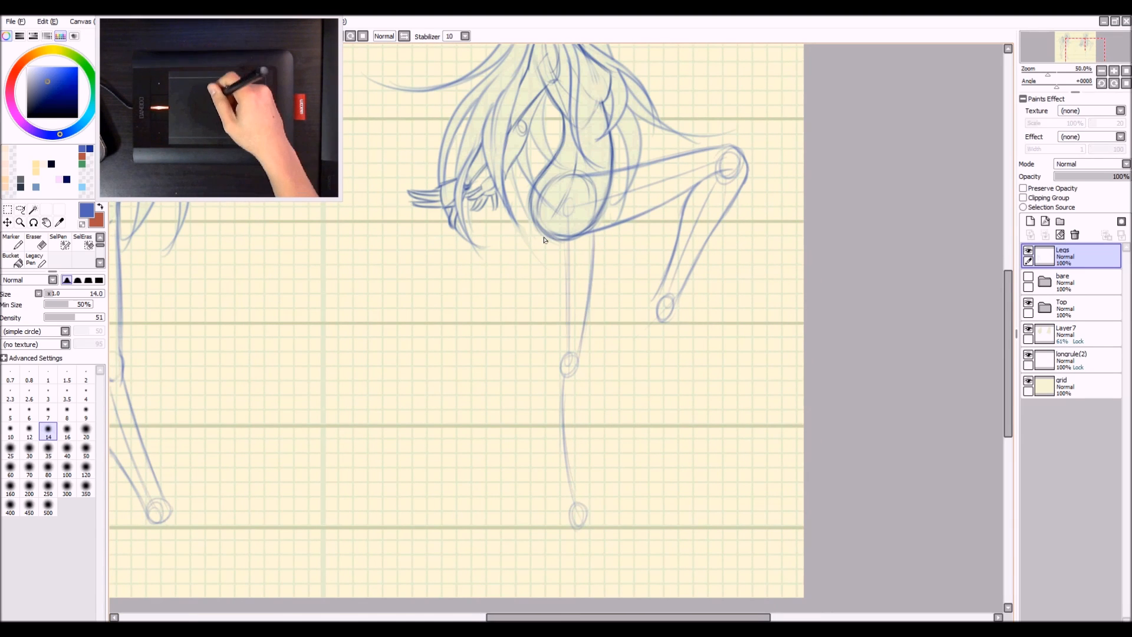
Step: Draw the back thigh contour of the standing leg from below the buttock down to knee level
{"action": "left_click_drag", "start_coordinate": [537, 231], "coordinate": [546, 314]}
{"action": "key", "text": "ctrl+z"}
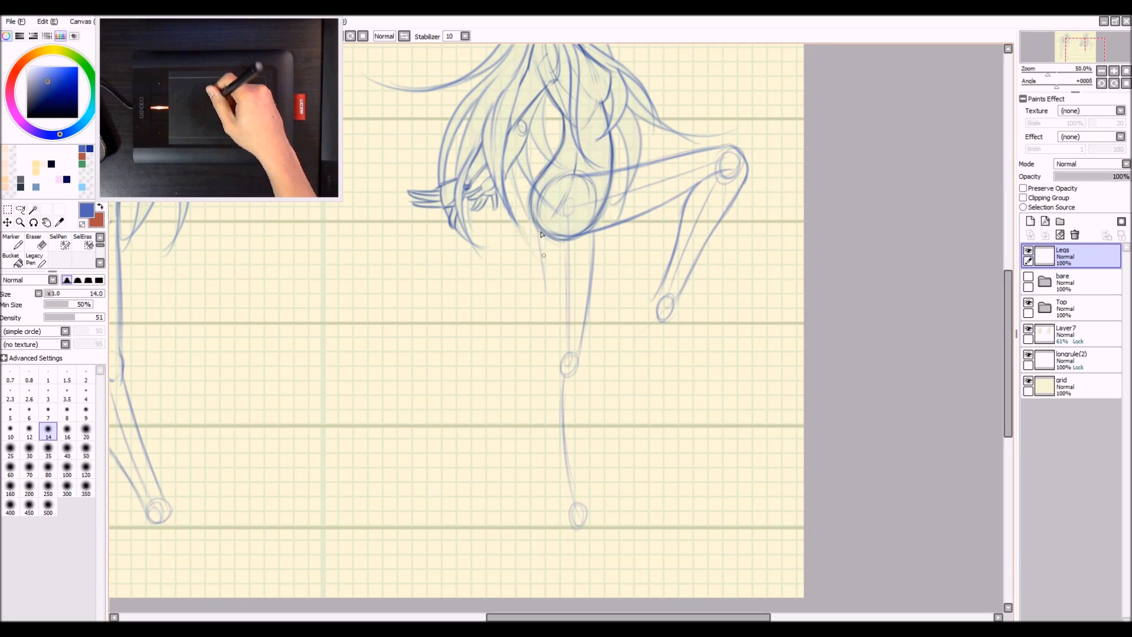
{"action": "left_click_drag", "start_coordinate": [539, 246], "coordinate": [548, 333]}
{"action": "key", "text": "ctrl+z"}
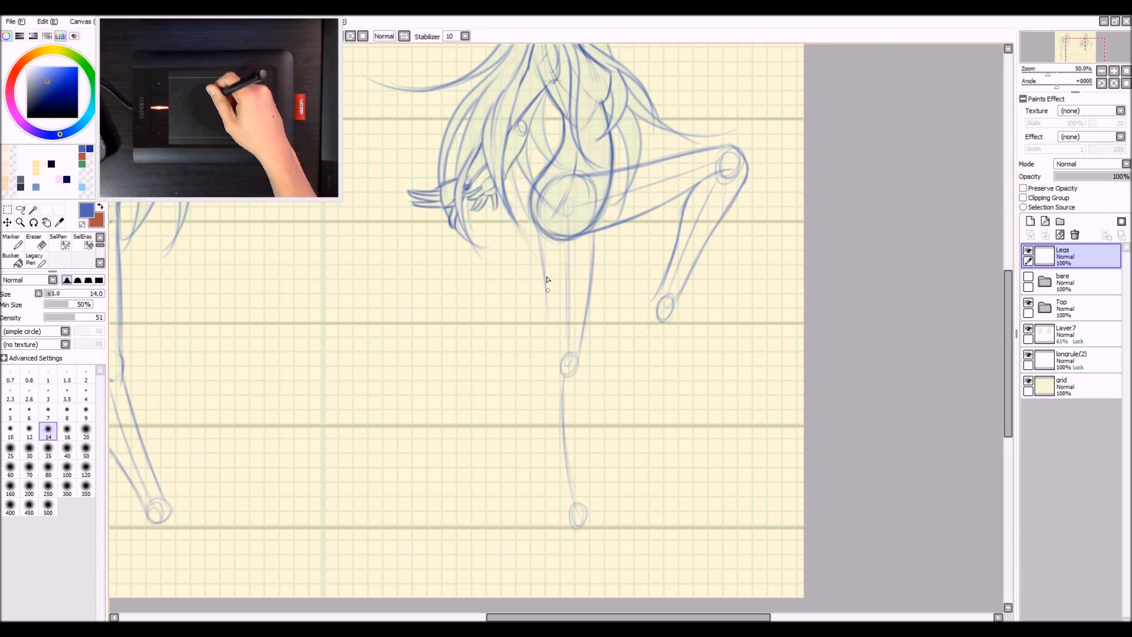
{"action": "left_click_drag", "start_coordinate": [542, 245], "coordinate": [549, 318]}
{"action": "key", "text": "ctrl+z"}
{"action": "left_click_drag", "start_coordinate": [543, 272], "coordinate": [551, 373]}
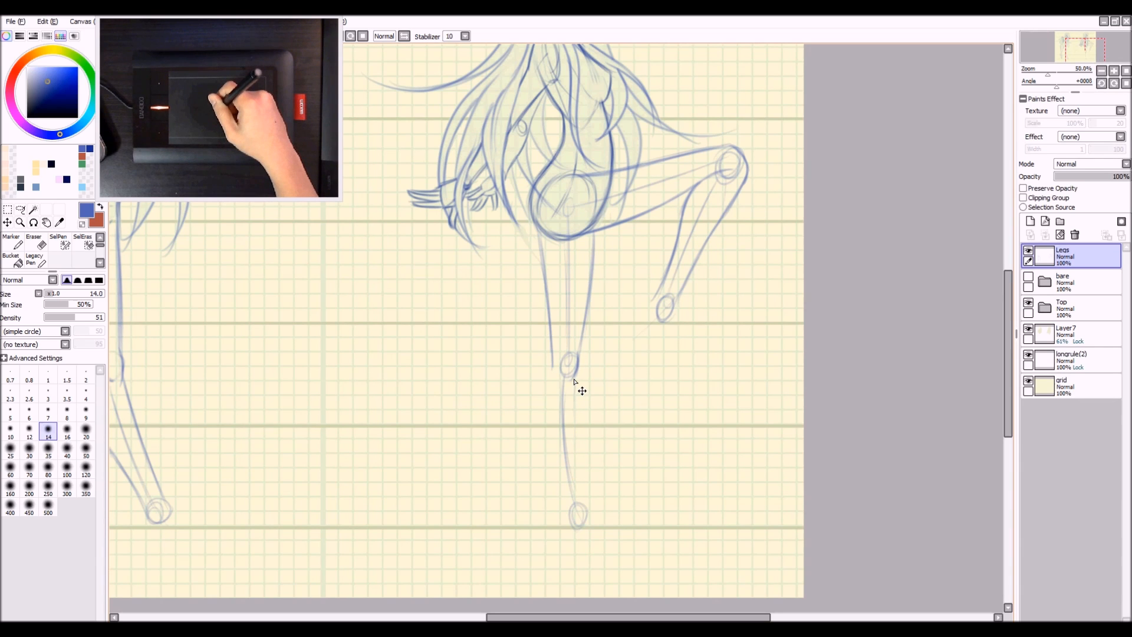
Step: Draw the standing leg's shin and curved calf contours from the knee down to the ankle circle
{"action": "mouse_move", "coordinate": [575, 375]}
{"action": "left_mouse_down"}
{"action": "mouse_move", "coordinate": [577, 489]}
{"action": "mouse_move", "coordinate": [553, 365]}
{"action": "mouse_move", "coordinate": [543, 400]}
{"action": "mouse_move", "coordinate": [550, 382]}
{"action": "mouse_move", "coordinate": [546, 451]}
{"action": "left_mouse_up"}
{"action": "left_click_drag", "start_coordinate": [543, 413], "coordinate": [563, 493]}
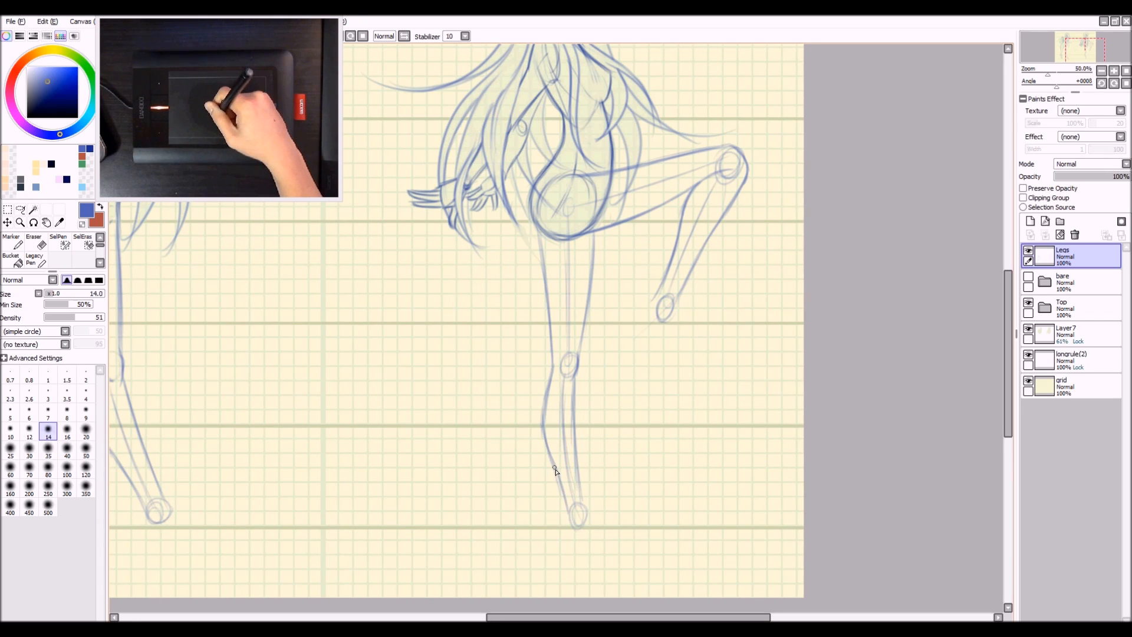
Step: Lasso the right figure's legs and transform them to tilt and shift slightly back beneath the hips, leaving nothing selected
{"action": "key", "text": "minus"}
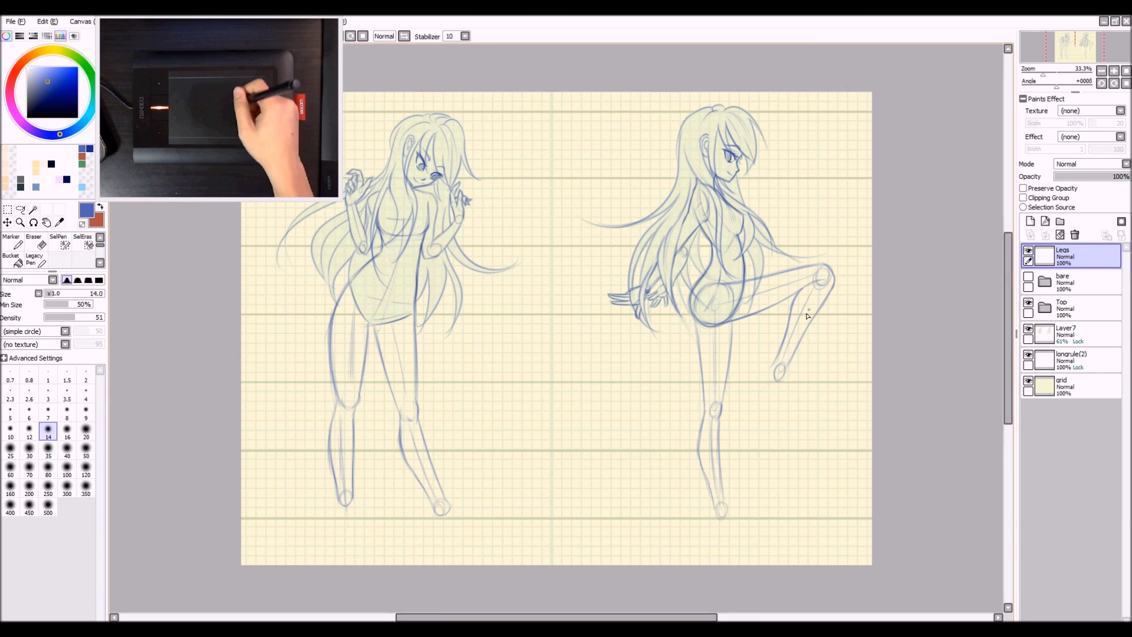
{"action": "key", "text": "a"}
{"action": "mouse_move", "coordinate": [633, 474]}
{"action": "left_mouse_down"}
{"action": "mouse_move", "coordinate": [681, 275]}
{"action": "mouse_move", "coordinate": [803, 488]}
{"action": "mouse_move", "coordinate": [605, 495]}
{"action": "left_mouse_up"}
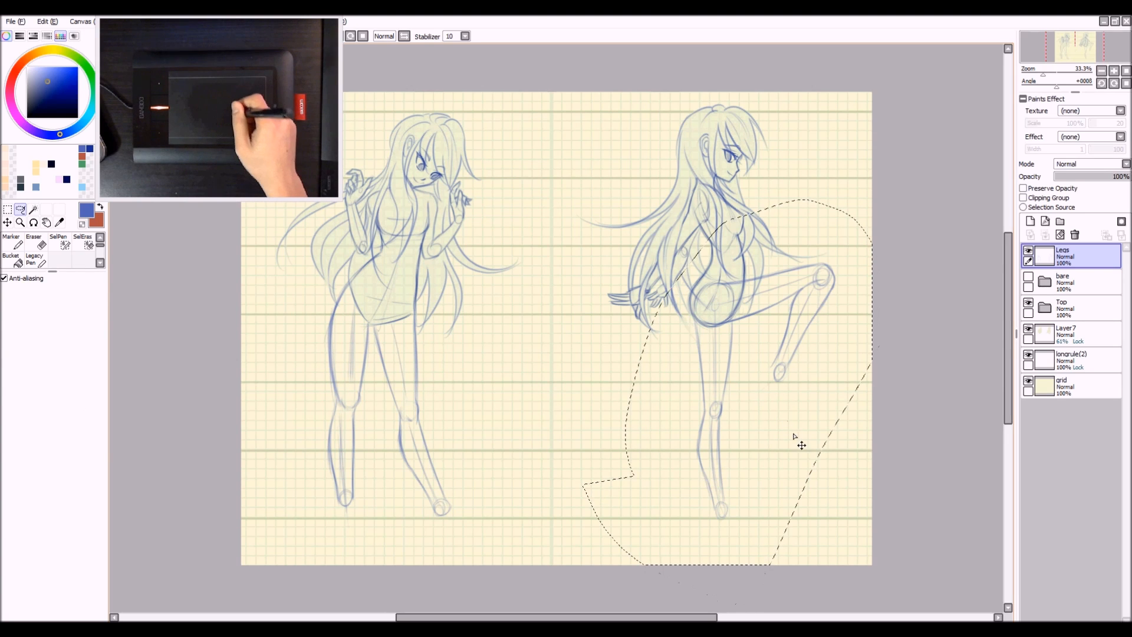
{"action": "key", "text": "ctrl+t"}
{"action": "left_click_drag", "start_coordinate": [761, 522], "coordinate": [752, 523]}
{"action": "mouse_move", "coordinate": [839, 262]}
{"action": "left_mouse_down"}
{"action": "mouse_move", "coordinate": [830, 280]}
{"action": "mouse_move", "coordinate": [833, 263]}
{"action": "left_mouse_up"}
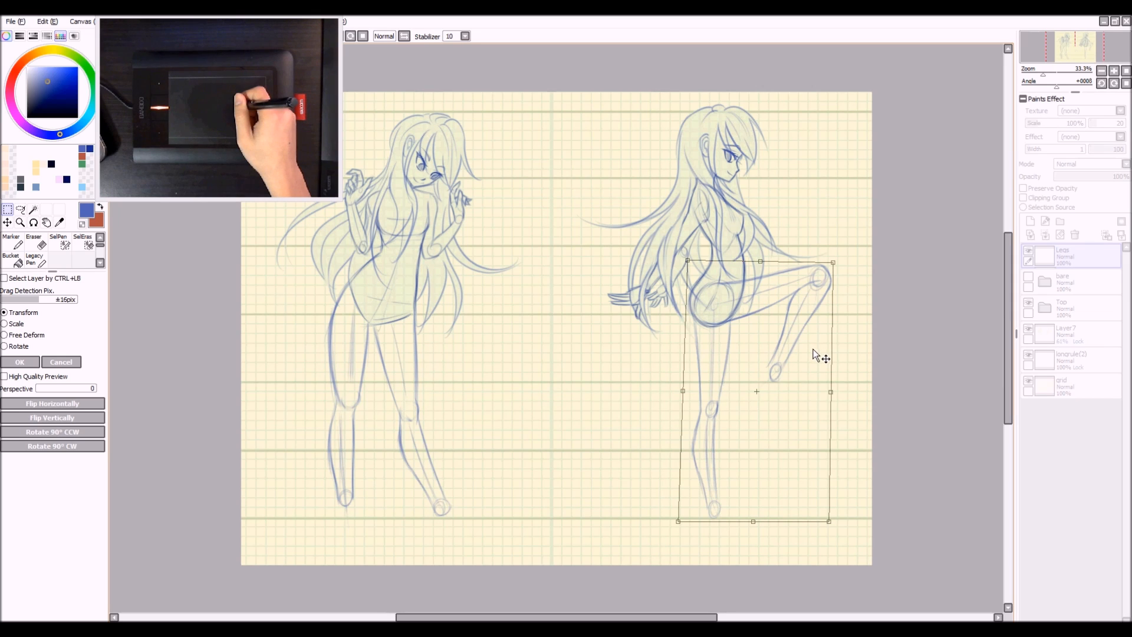
{"action": "key", "text": "Return"}
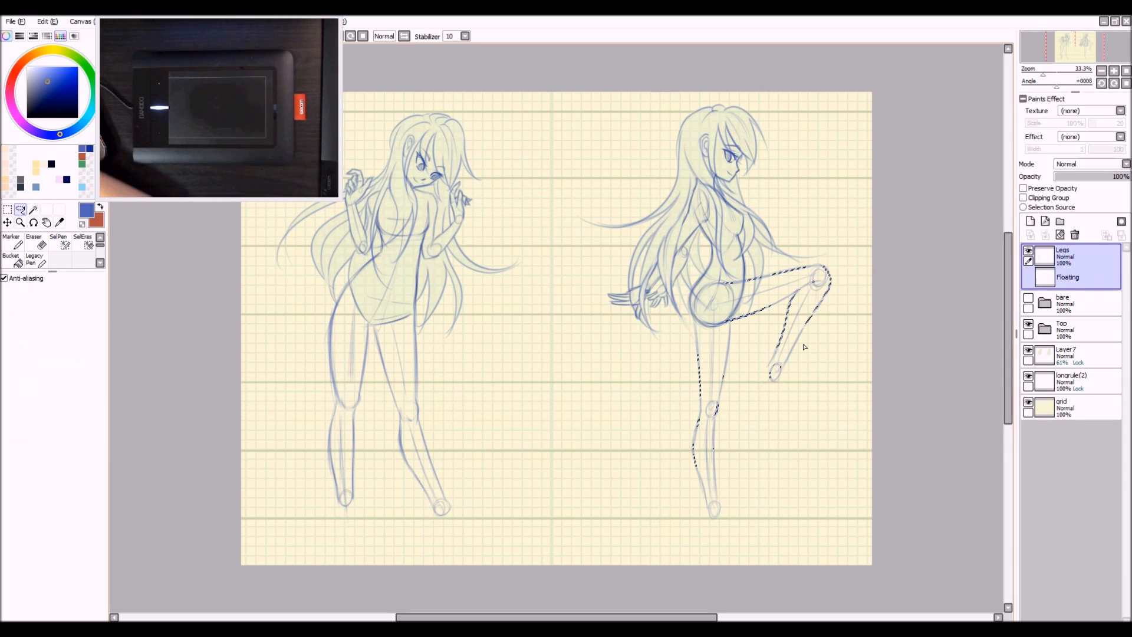
{"action": "key", "text": "ctrl+d"}
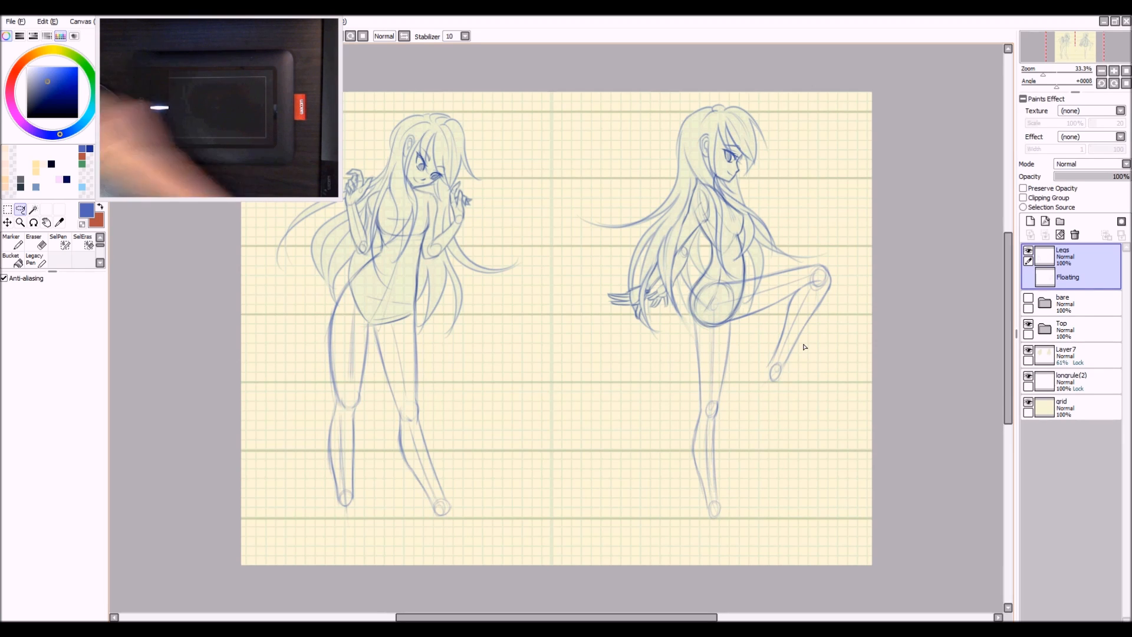
Step: Add a new layer above Legs and name it Feet
{"action": "key", "text": "n"}
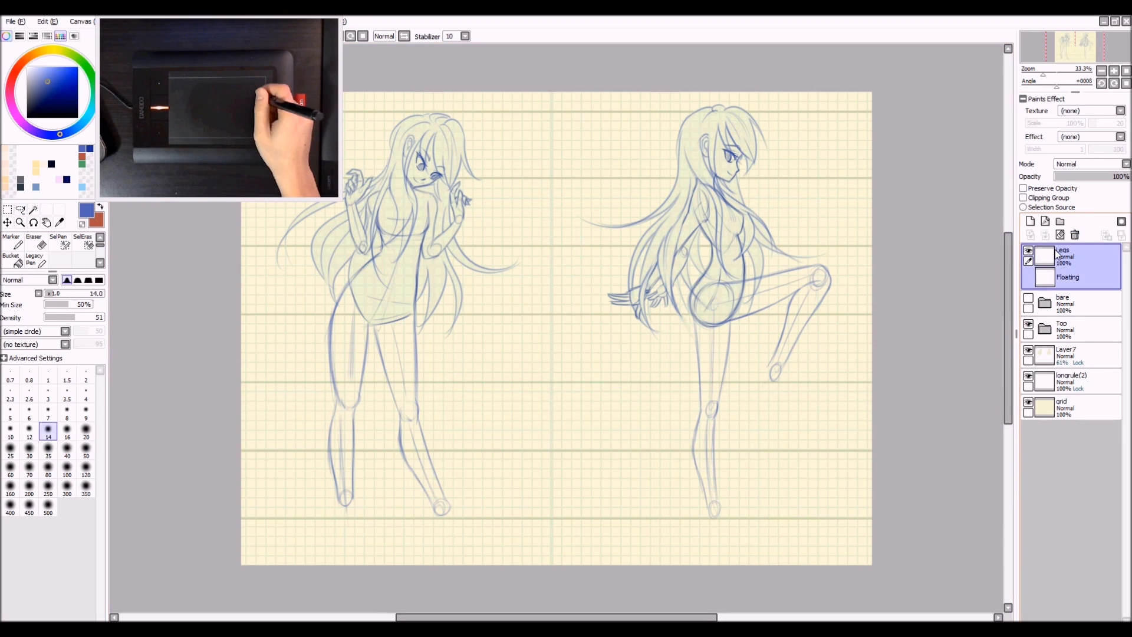
{"action": "left_click", "coordinate": [1030, 221]}
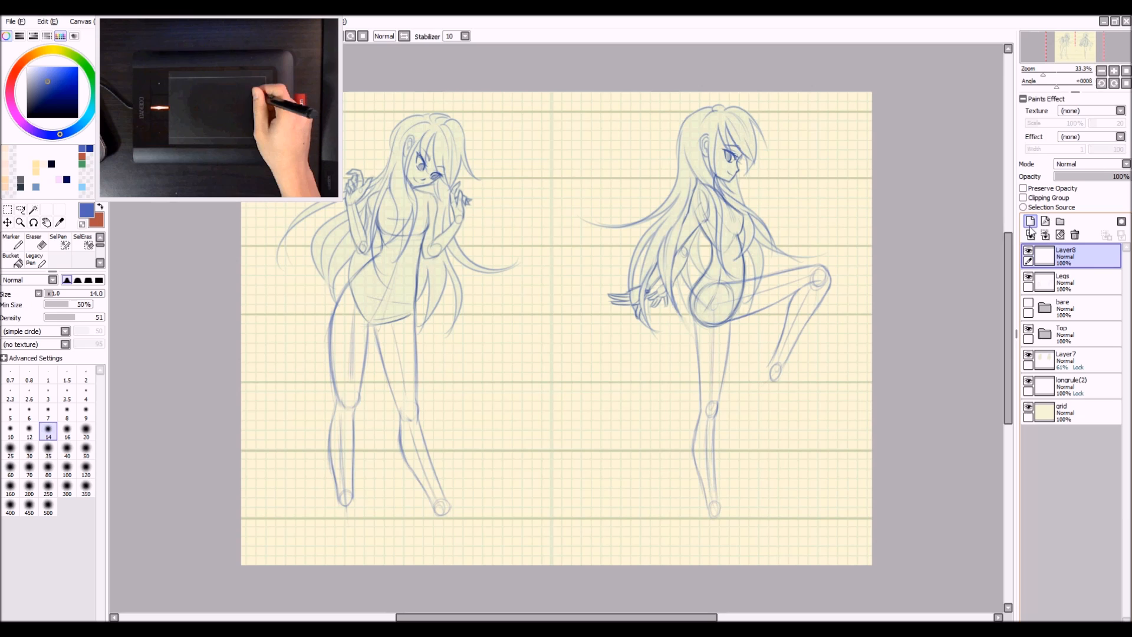
{"action": "double_click", "coordinate": [1067, 255]}
{"action": "type", "text": "Feet"}
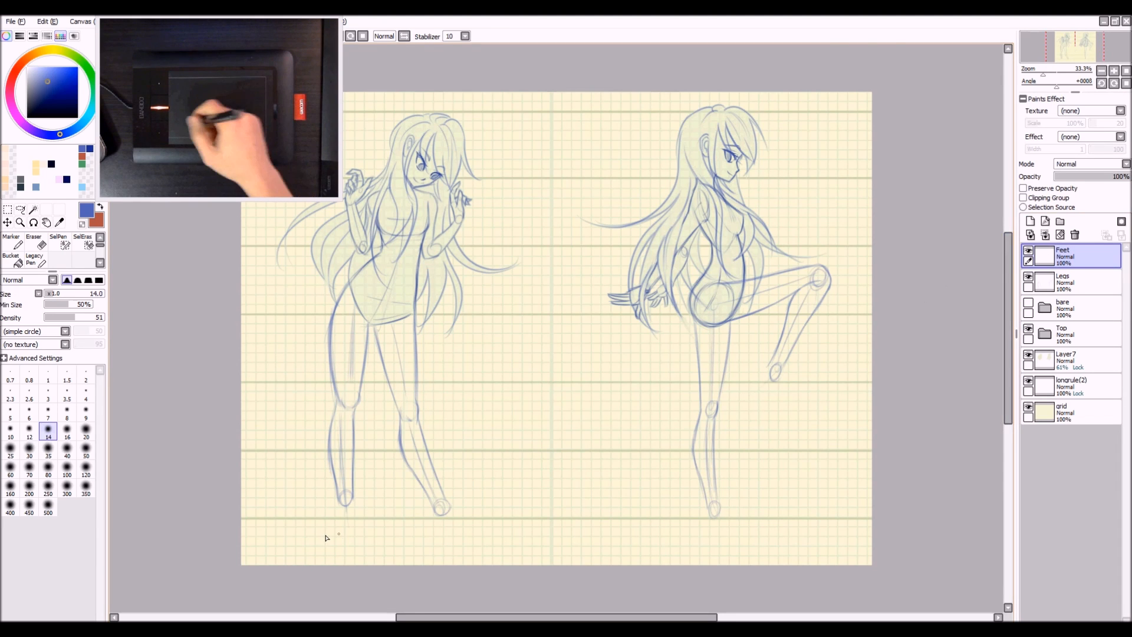
Step: Draw the sloping instep and the back of the heel for the left figure's outstretched foot, starting at the ankle circle
{"action": "scroll", "coordinate": [323, 535], "scroll_direction": "up", "scroll_amount": 1}
{"action": "left_click_drag", "start_coordinate": [462, 515], "coordinate": [423, 434]}
{"action": "left_click_drag", "start_coordinate": [460, 390], "coordinate": [417, 343]}
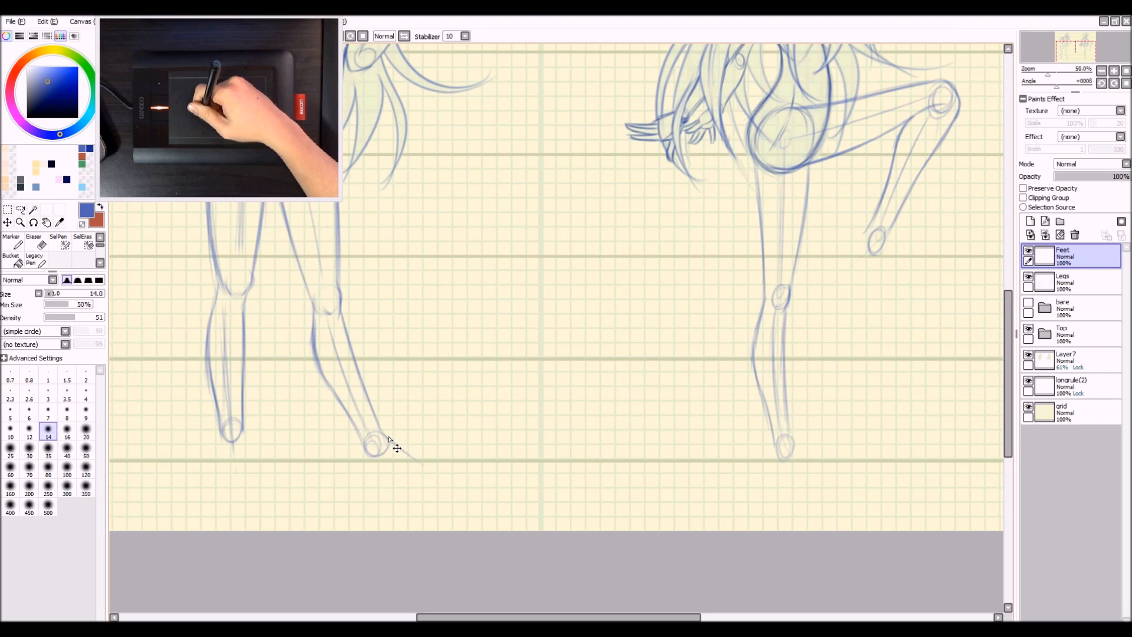
{"action": "left_click_drag", "start_coordinate": [386, 441], "coordinate": [430, 464]}
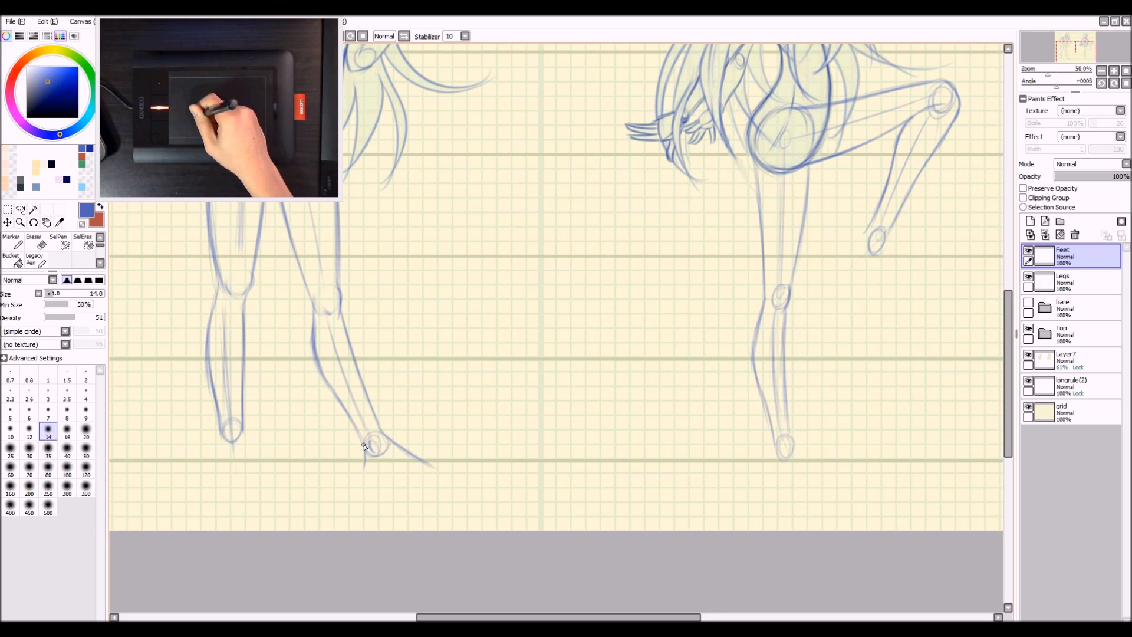
{"action": "left_click_drag", "start_coordinate": [365, 452], "coordinate": [362, 470]}
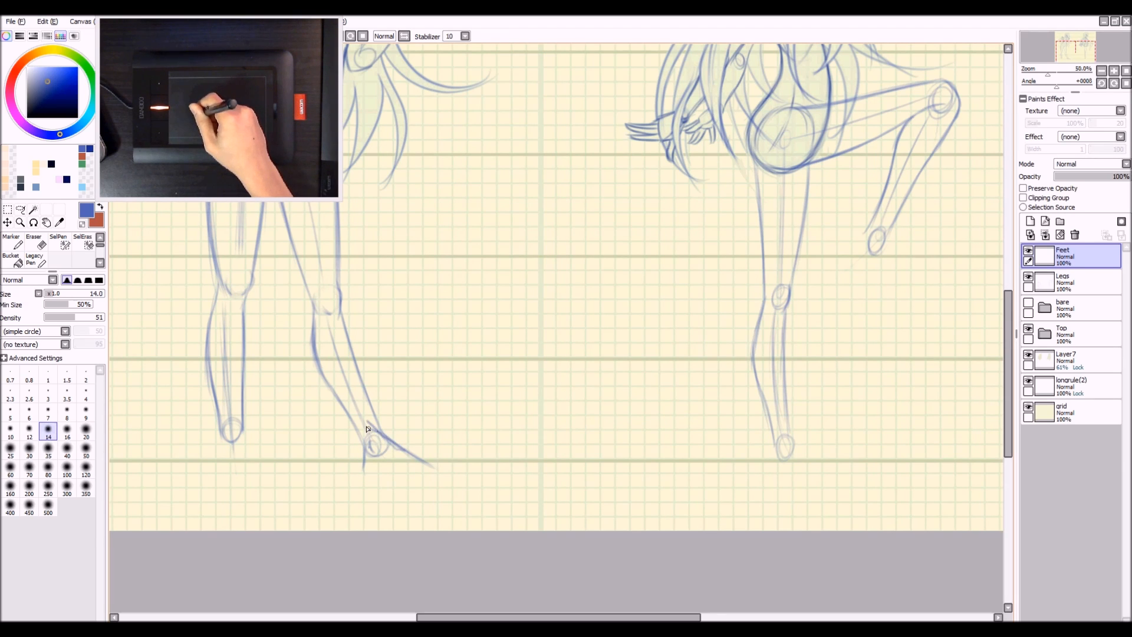
Step: Complete the outstretched foot in side view with a rounded heel, an arched sole and pointed toes
{"action": "left_click_drag", "start_coordinate": [363, 421], "coordinate": [363, 469]}
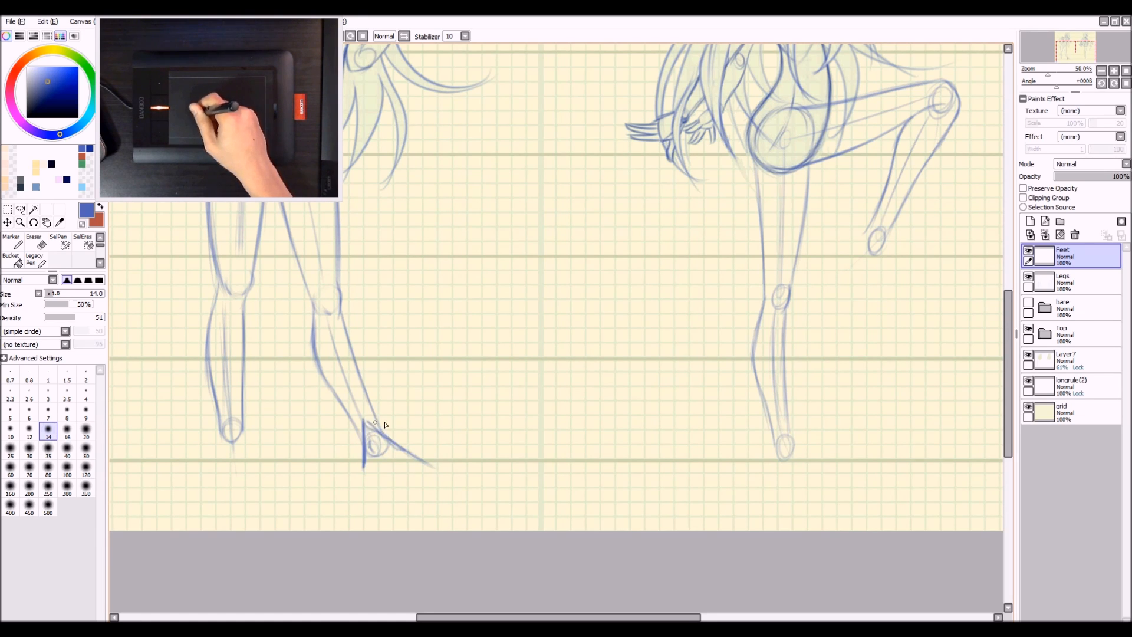
{"action": "key", "text": "ctrl+z"}
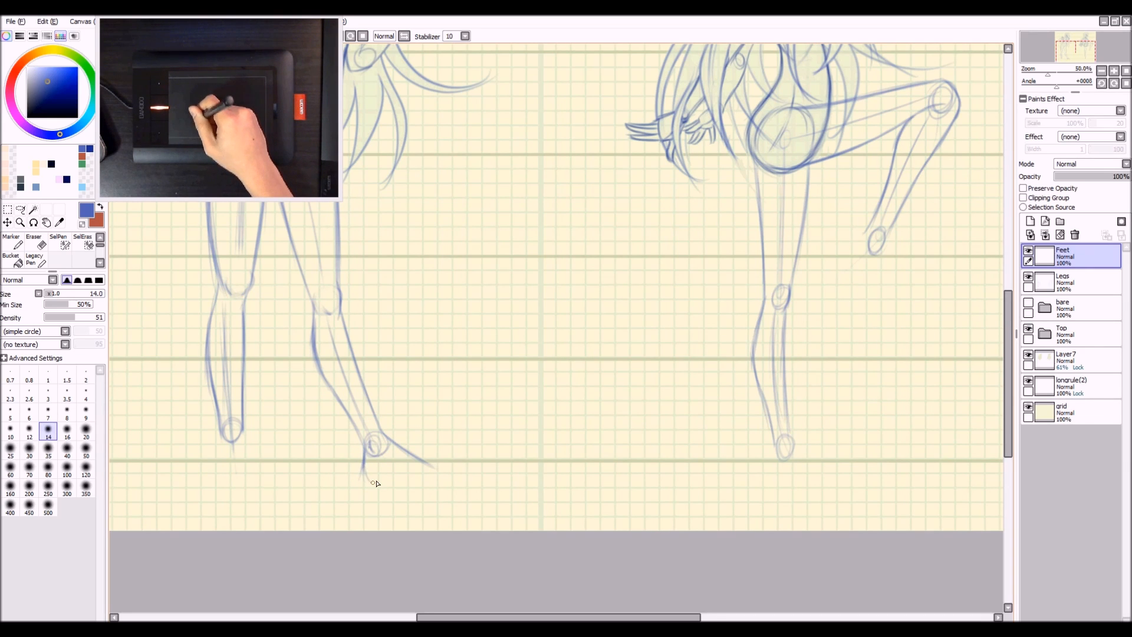
{"action": "left_click_drag", "start_coordinate": [365, 456], "coordinate": [371, 477]}
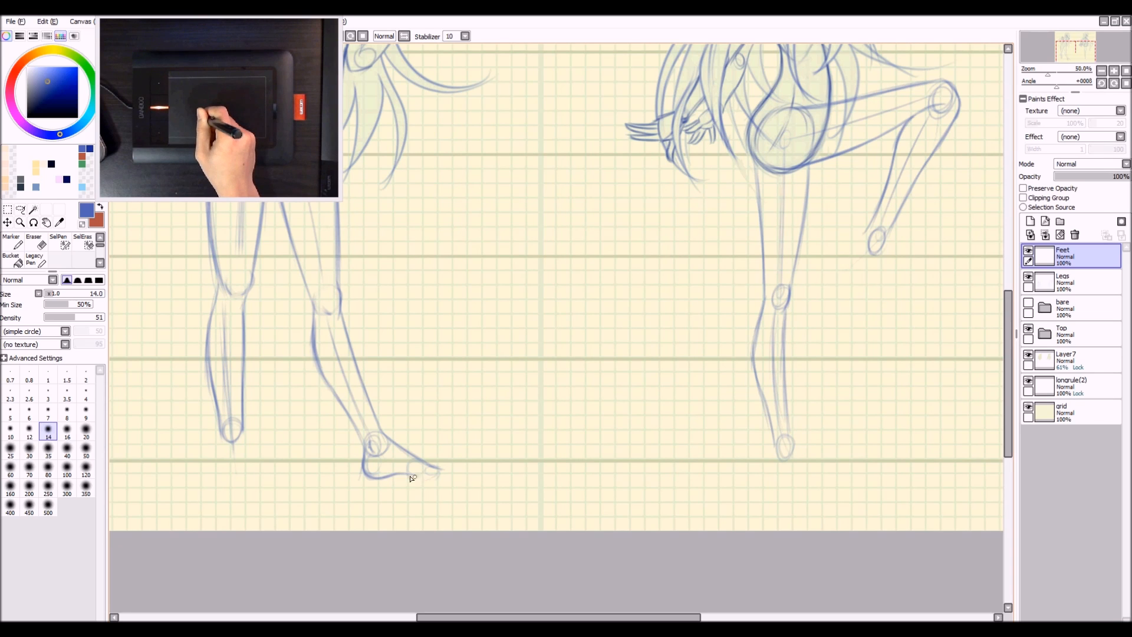
{"action": "left_click_drag", "start_coordinate": [415, 478], "coordinate": [449, 480]}
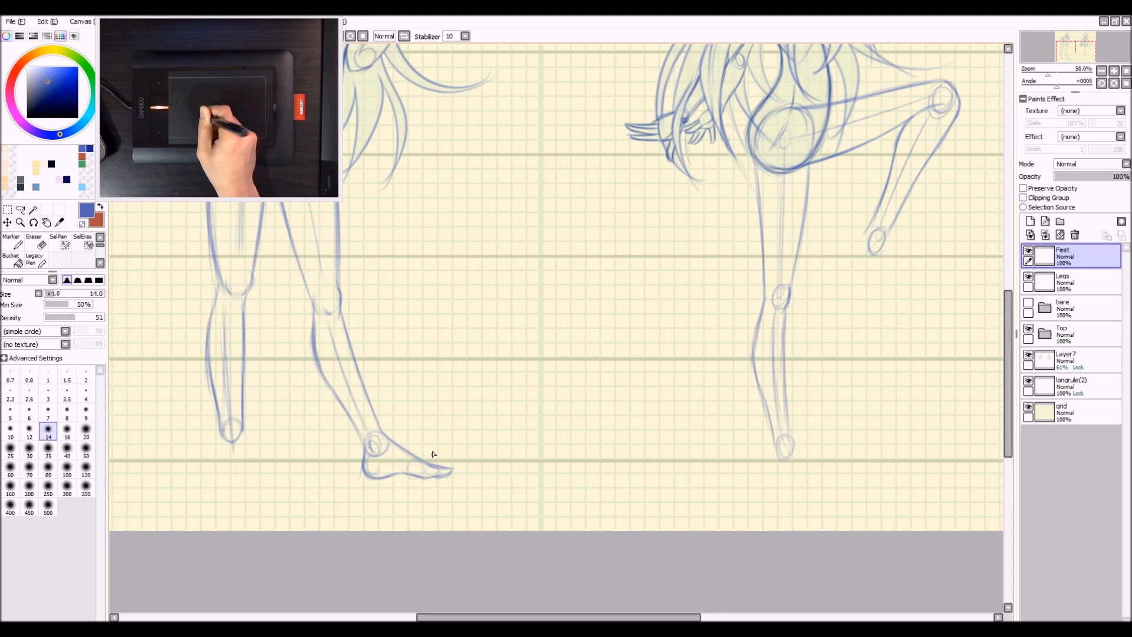
{"action": "left_click_drag", "start_coordinate": [395, 418], "coordinate": [477, 451]}
{"action": "key", "text": "Home"}
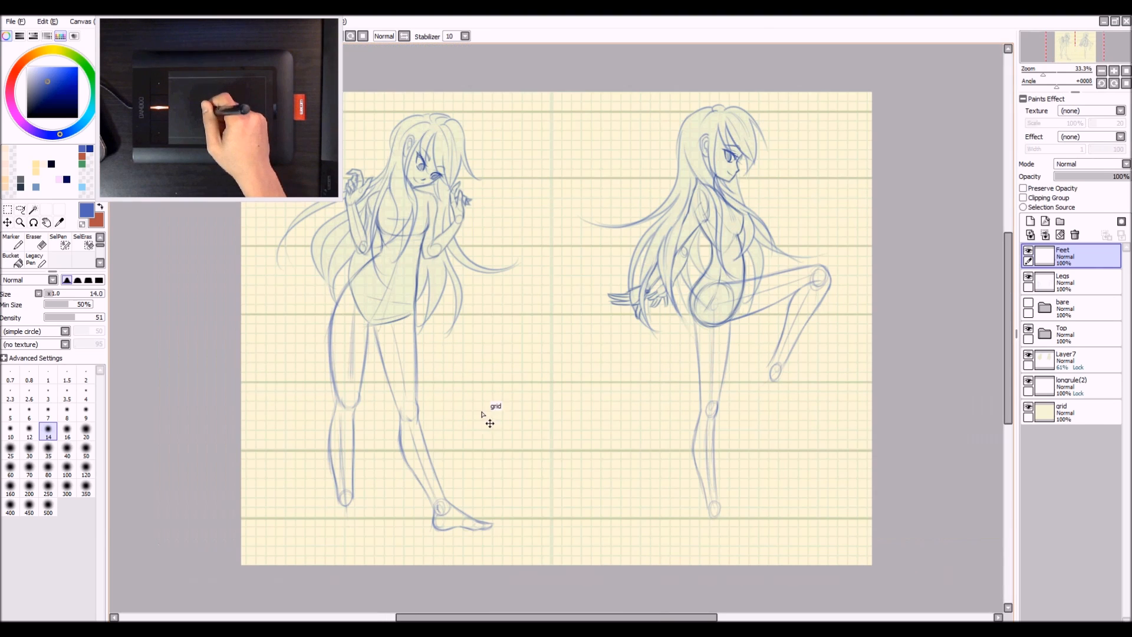
Step: Transform the outstretched foot, scaling it down slightly and fitting it back against the ankle circle
{"action": "scroll", "coordinate": [474, 548], "scroll_direction": "up", "scroll_amount": 1}
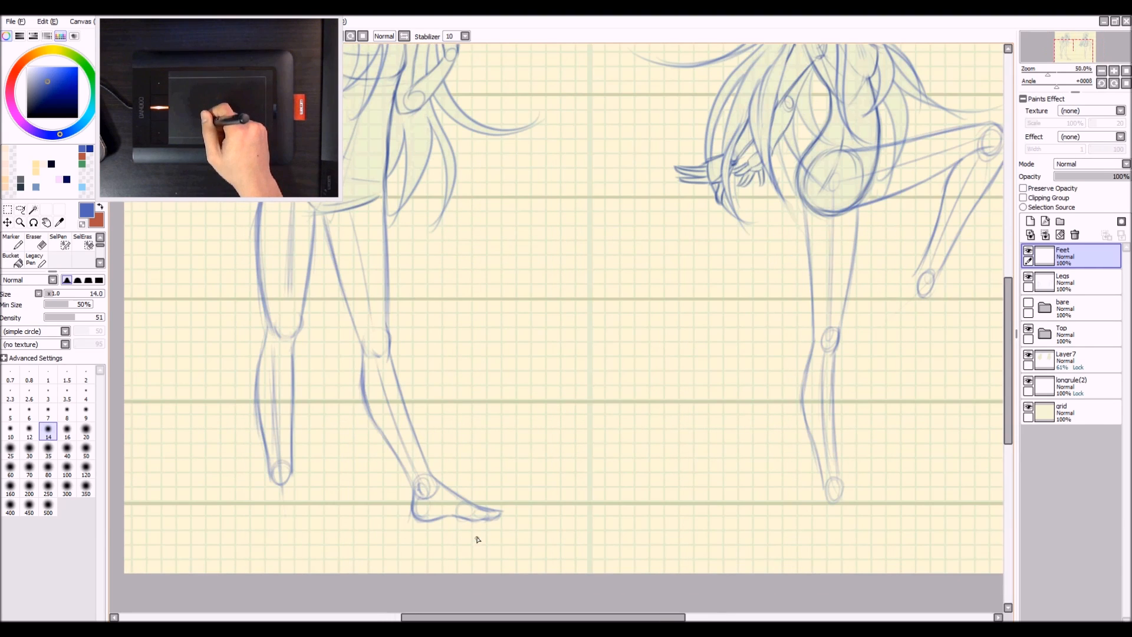
{"action": "key", "text": "ctrl+t"}
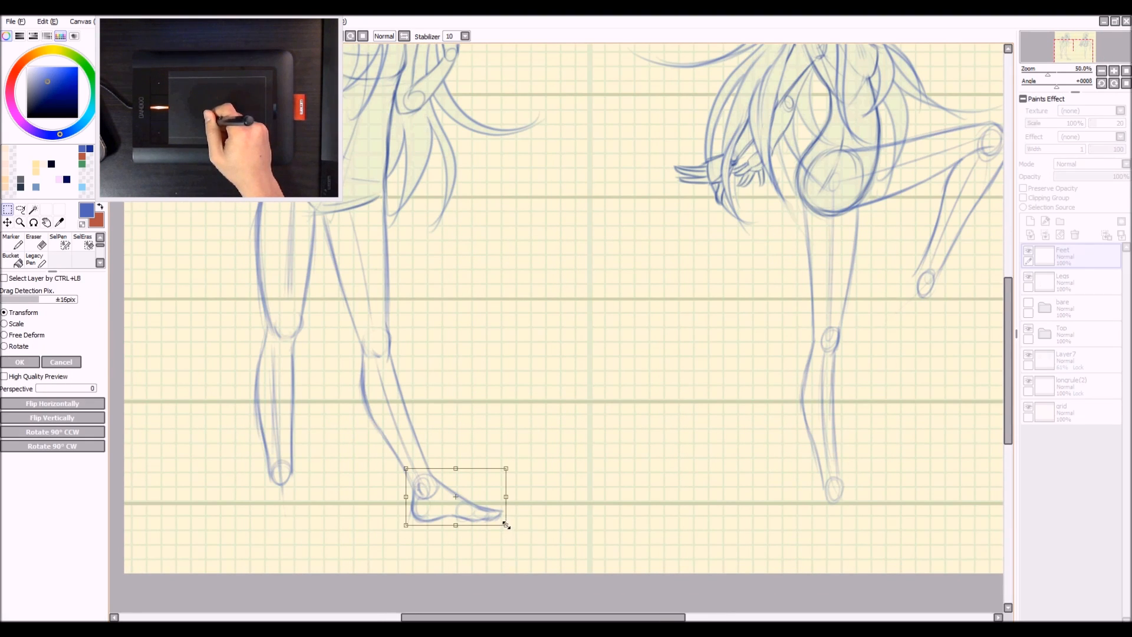
{"action": "left_click_drag", "start_coordinate": [501, 520], "coordinate": [499, 519]}
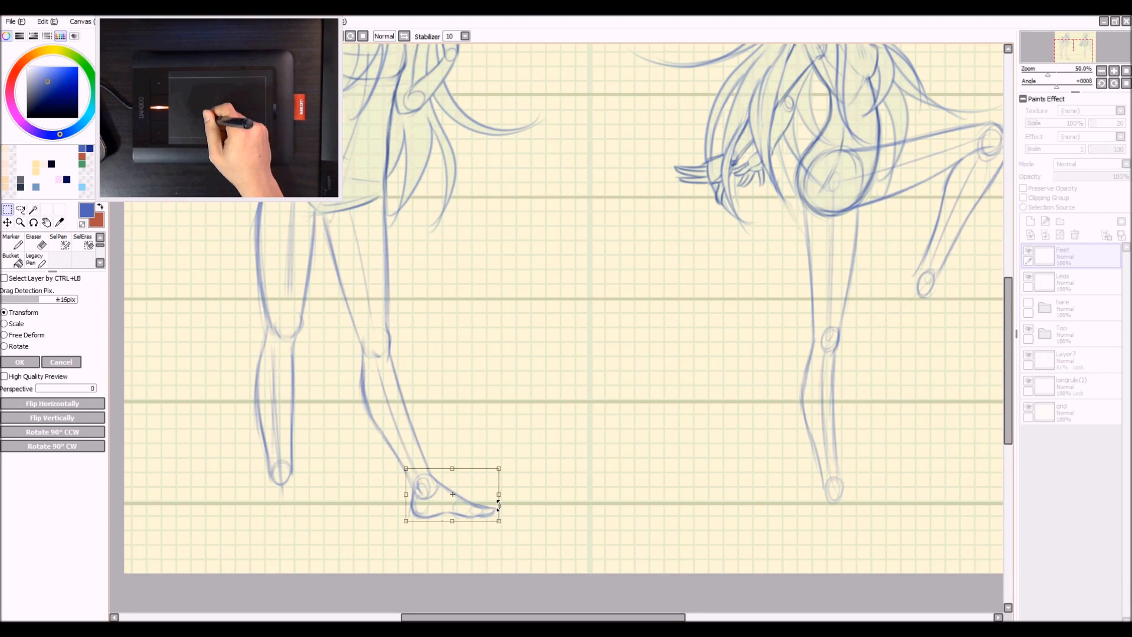
{"action": "left_click_drag", "start_coordinate": [475, 497], "coordinate": [450, 421]}
{"action": "left_click_drag", "start_coordinate": [523, 407], "coordinate": [478, 463]}
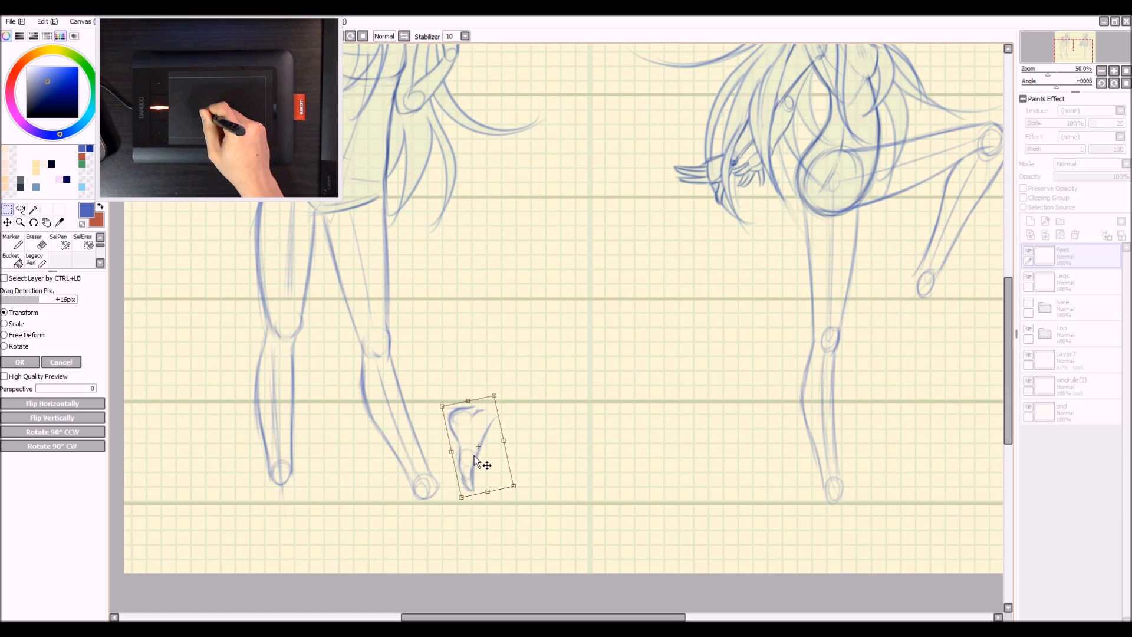
{"action": "left_click_drag", "start_coordinate": [542, 438], "coordinate": [543, 444]}
{"action": "left_click_drag", "start_coordinate": [473, 467], "coordinate": [470, 468]}
{"action": "left_click_drag", "start_coordinate": [546, 505], "coordinate": [540, 391]}
{"action": "left_click_drag", "start_coordinate": [502, 457], "coordinate": [480, 494]}
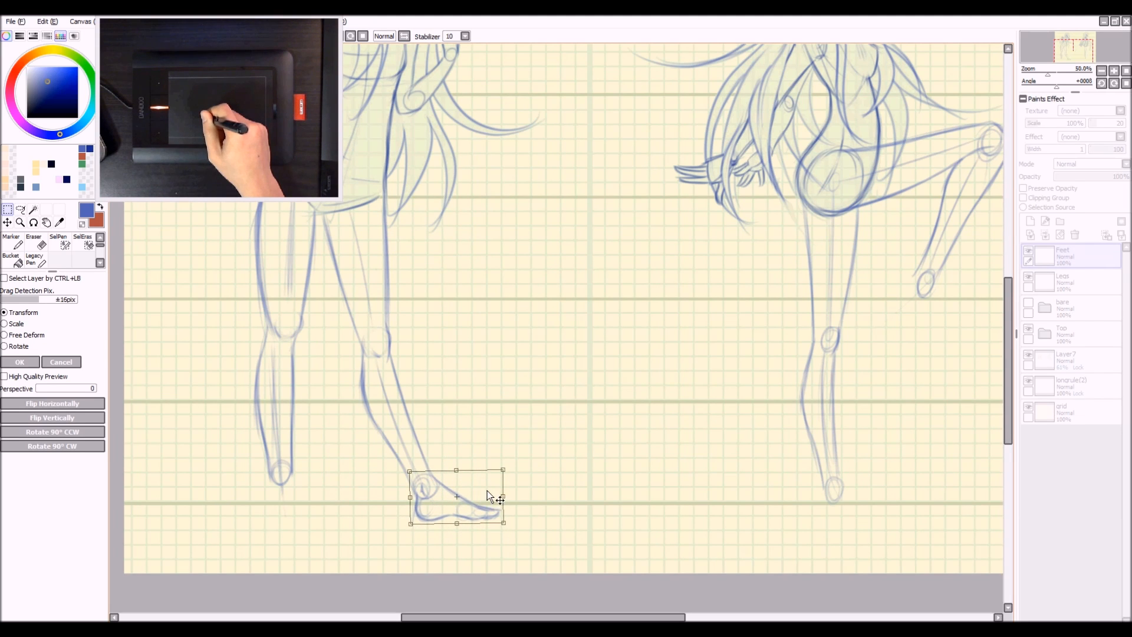
{"action": "key", "text": "Return"}
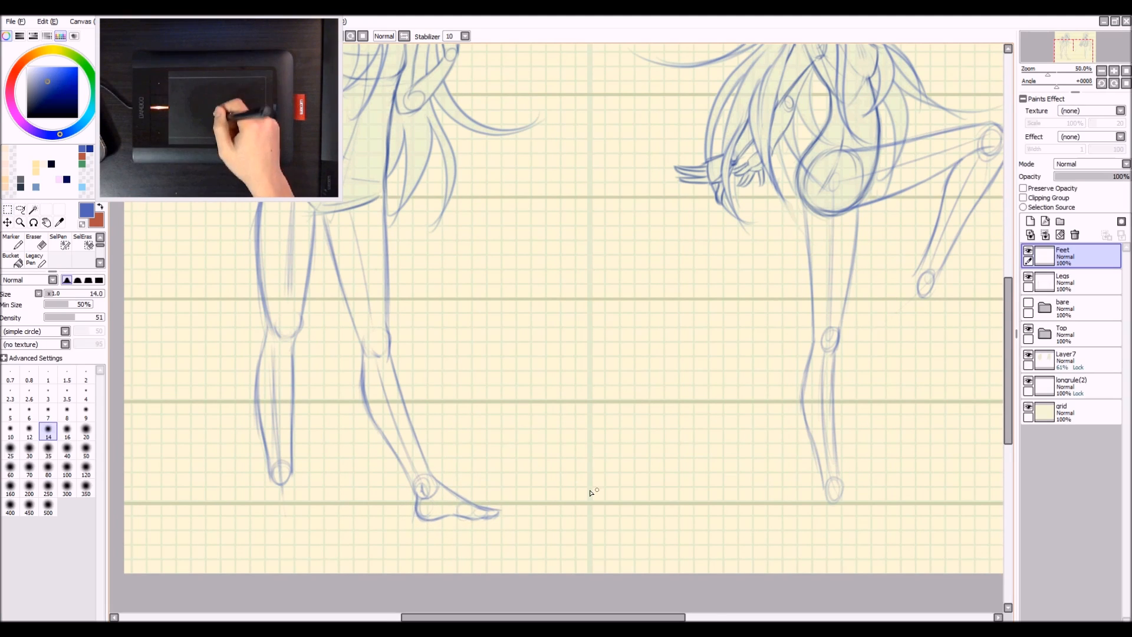
Step: Draw the left figure's other foot in front view, with flaring sides below the ankle and a rounded toe end
{"action": "scroll", "coordinate": [462, 540], "scroll_direction": "down", "scroll_amount": 1}
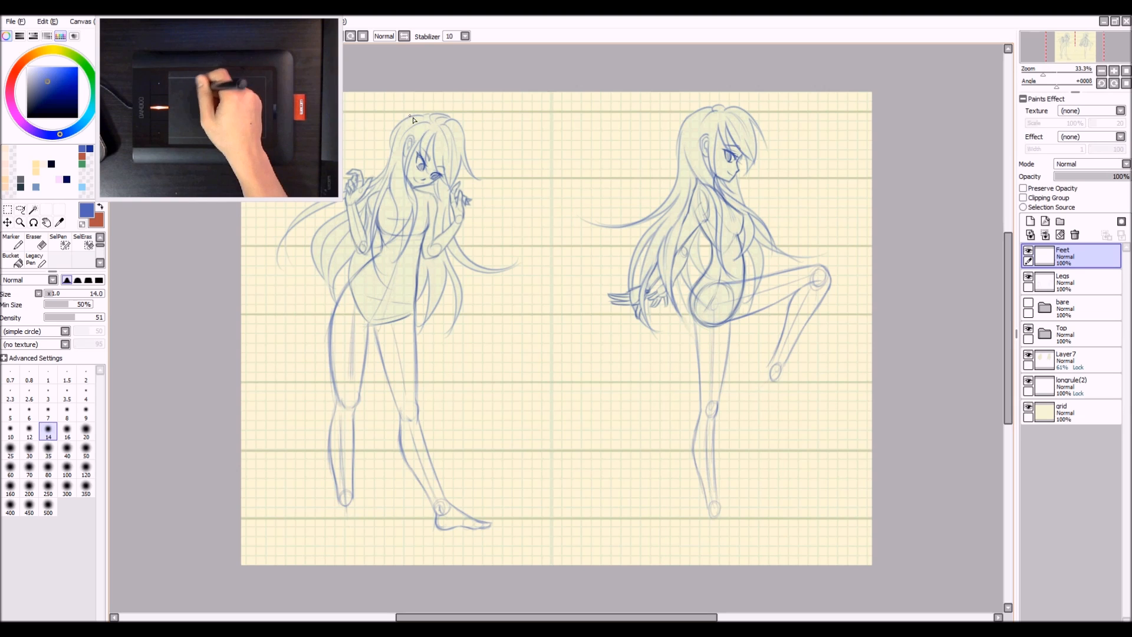
{"action": "scroll", "coordinate": [409, 551], "scroll_direction": "up", "scroll_amount": 1}
{"action": "left_click_drag", "start_coordinate": [371, 513], "coordinate": [420, 475]}
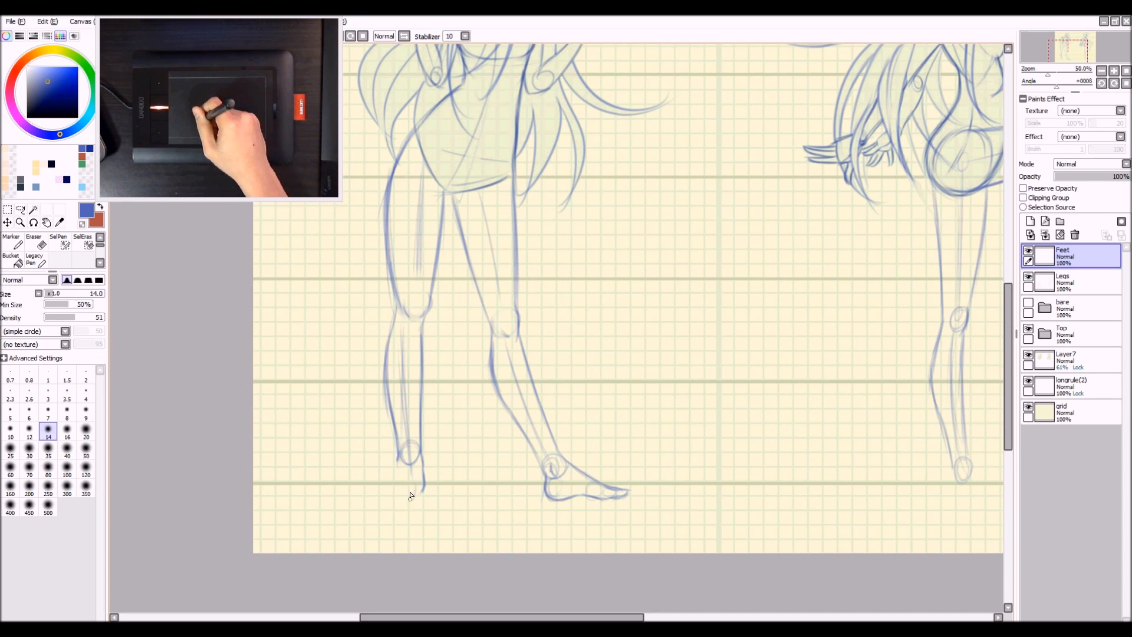
{"action": "left_click_drag", "start_coordinate": [384, 485], "coordinate": [395, 472]}
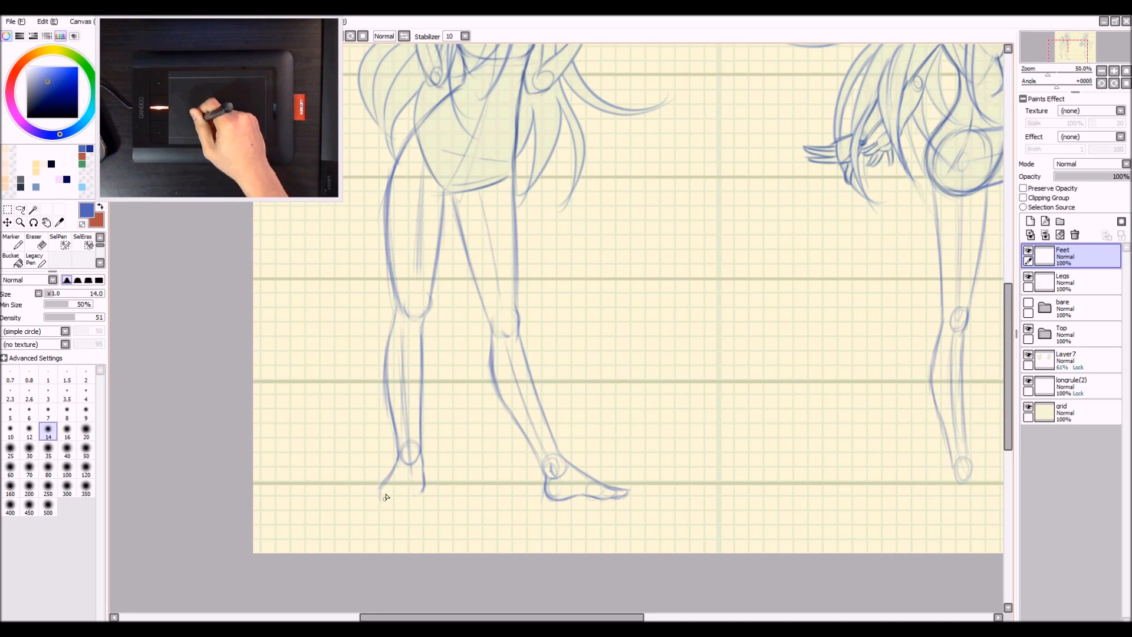
{"action": "left_click_drag", "start_coordinate": [379, 494], "coordinate": [411, 514]}
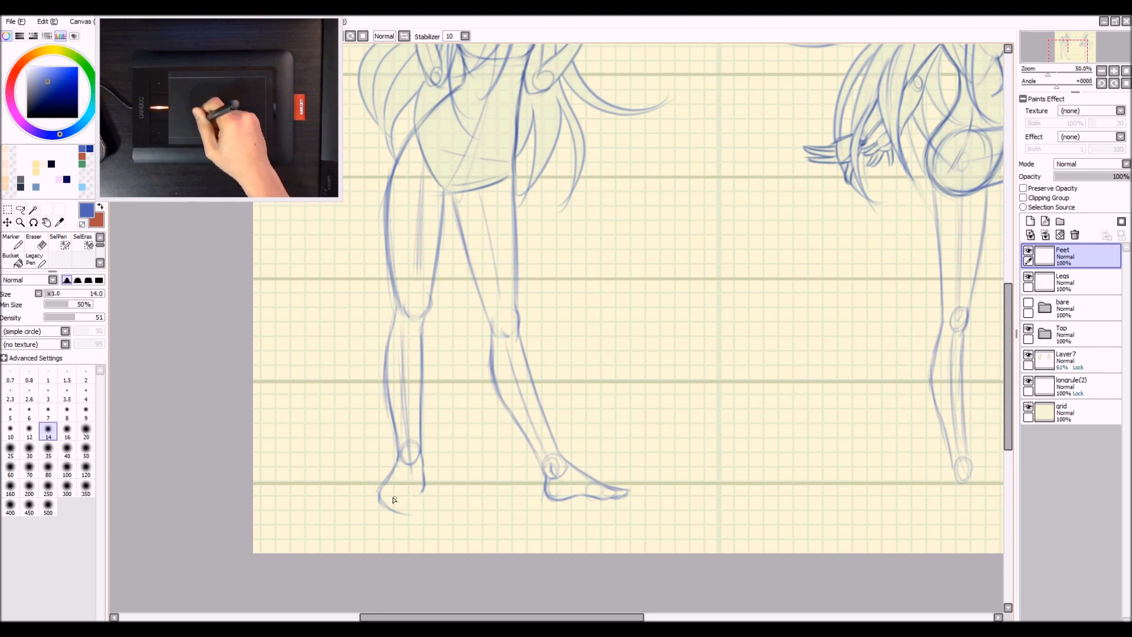
{"action": "left_click_drag", "start_coordinate": [418, 483], "coordinate": [411, 509]}
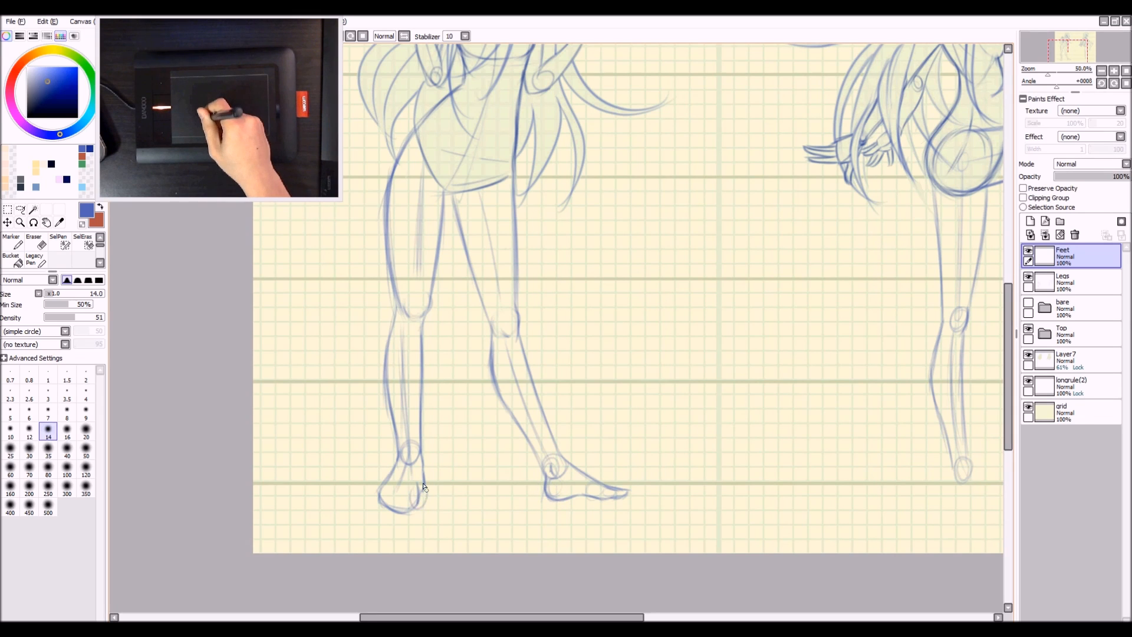
{"action": "left_click_drag", "start_coordinate": [593, 488], "coordinate": [615, 498]}
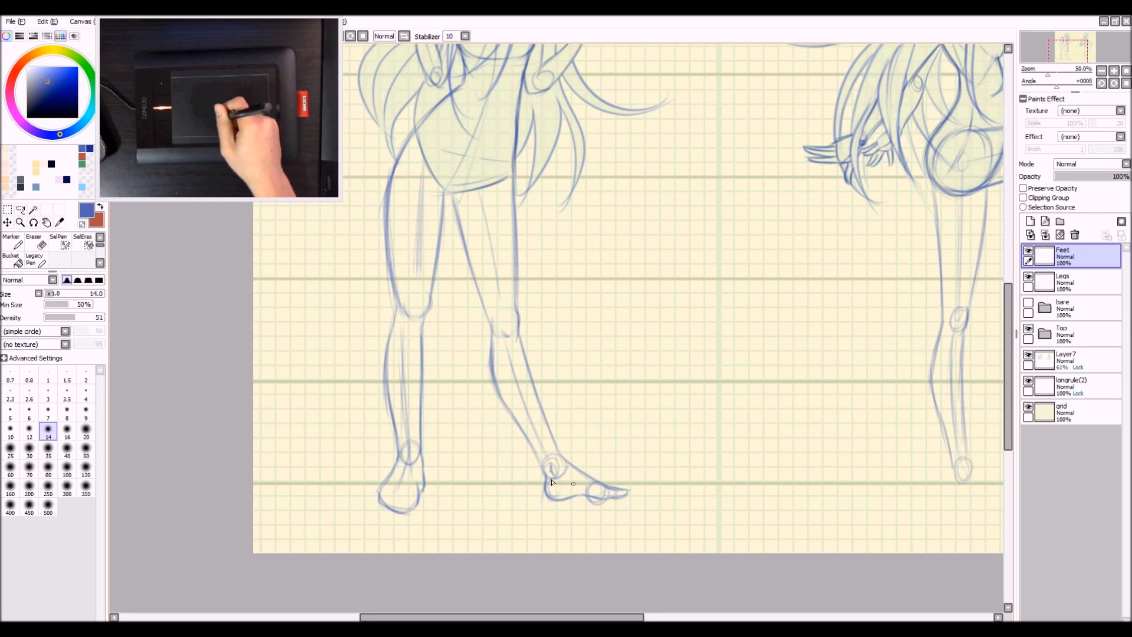
{"action": "key", "text": "ctrl+z"}
{"action": "key", "text": "ctrl+z"}
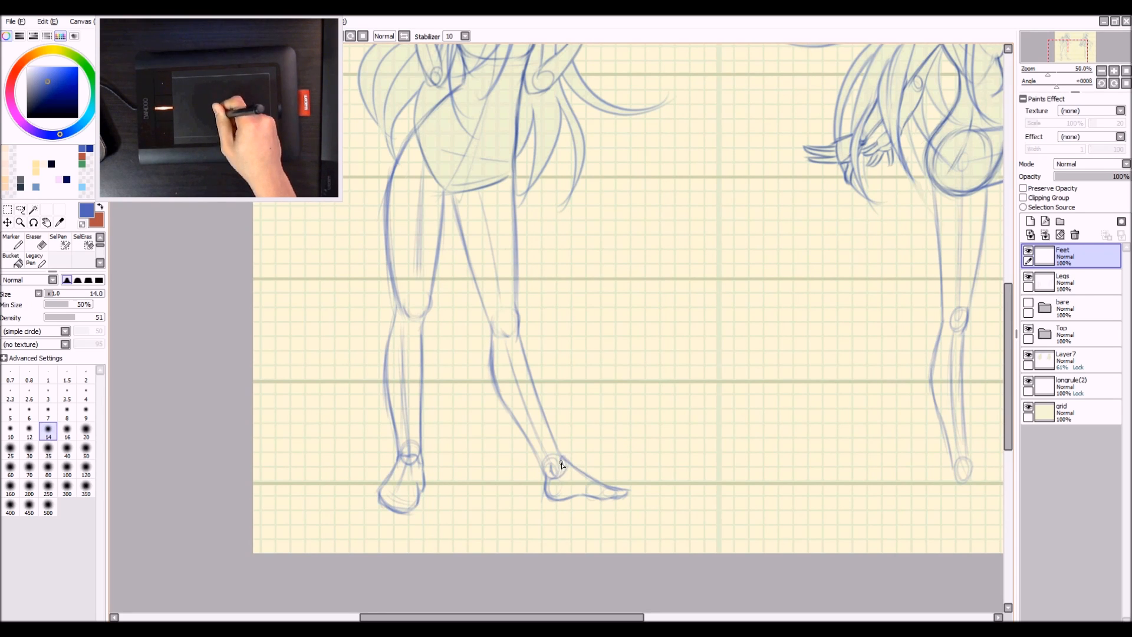
{"action": "mouse_move", "coordinate": [859, 412]}
{"action": "left_mouse_down"}
{"action": "mouse_move", "coordinate": [654, 427]}
{"action": "mouse_move", "coordinate": [488, 415]}
{"action": "left_mouse_up"}
{"action": "left_click_drag", "start_coordinate": [576, 397], "coordinate": [510, 413]}
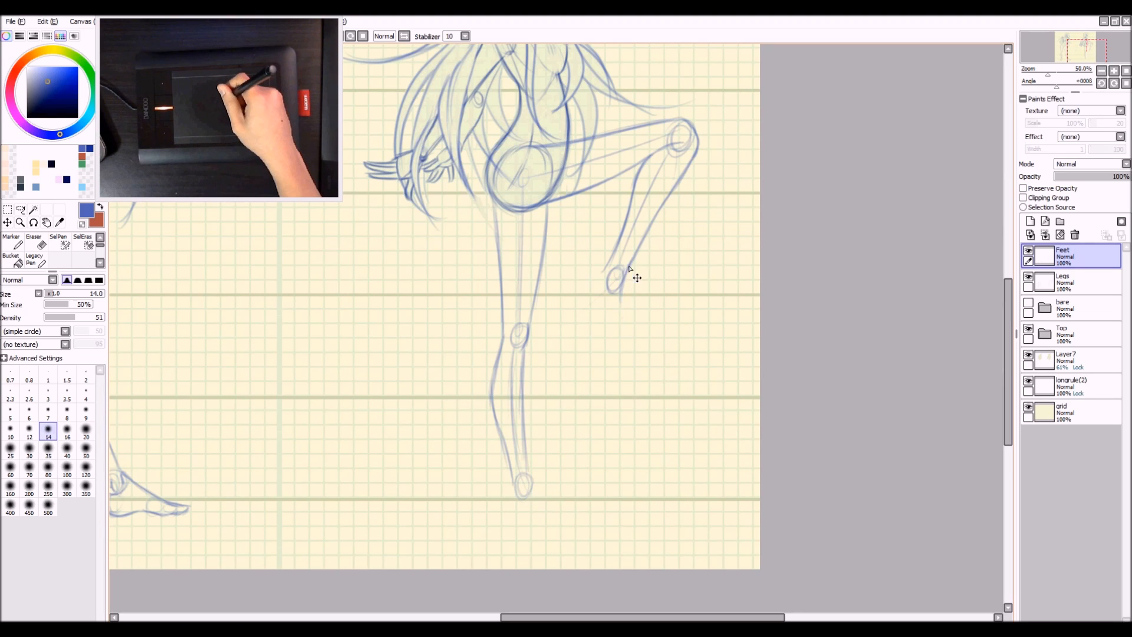
{"action": "mouse_move", "coordinate": [619, 283]}
{"action": "left_mouse_down"}
{"action": "mouse_move", "coordinate": [623, 332]}
{"action": "mouse_move", "coordinate": [618, 287]}
{"action": "mouse_move", "coordinate": [623, 337]}
{"action": "left_mouse_up"}
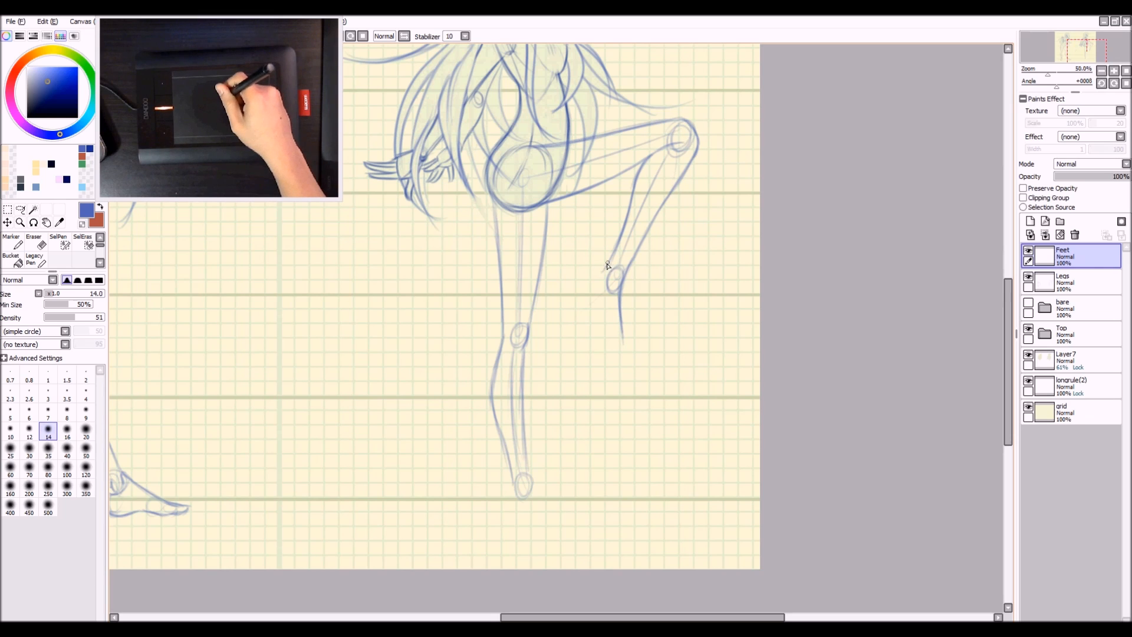
{"action": "mouse_move", "coordinate": [172, 503]}
{"action": "left_mouse_down"}
{"action": "mouse_move", "coordinate": [183, 495]}
{"action": "mouse_move", "coordinate": [168, 489]}
{"action": "left_mouse_up"}
{"action": "key", "text": "ctrl+z"}
{"action": "key", "text": "ctrl+z"}
{"action": "key", "text": "ctrl+z"}
{"action": "key", "text": "ctrl+z"}
{"action": "key", "text": "ctrl+z"}
{"action": "key", "text": "ctrl+z"}
{"action": "key", "text": "ctrl+z"}
Step: Draw the right figure's raised foot pointing downward, continuing the shin line to the toes and closing the heel and sole
{"action": "left_click_drag", "start_coordinate": [624, 252], "coordinate": [580, 325]}
{"action": "left_click_drag", "start_coordinate": [610, 277], "coordinate": [578, 333]}
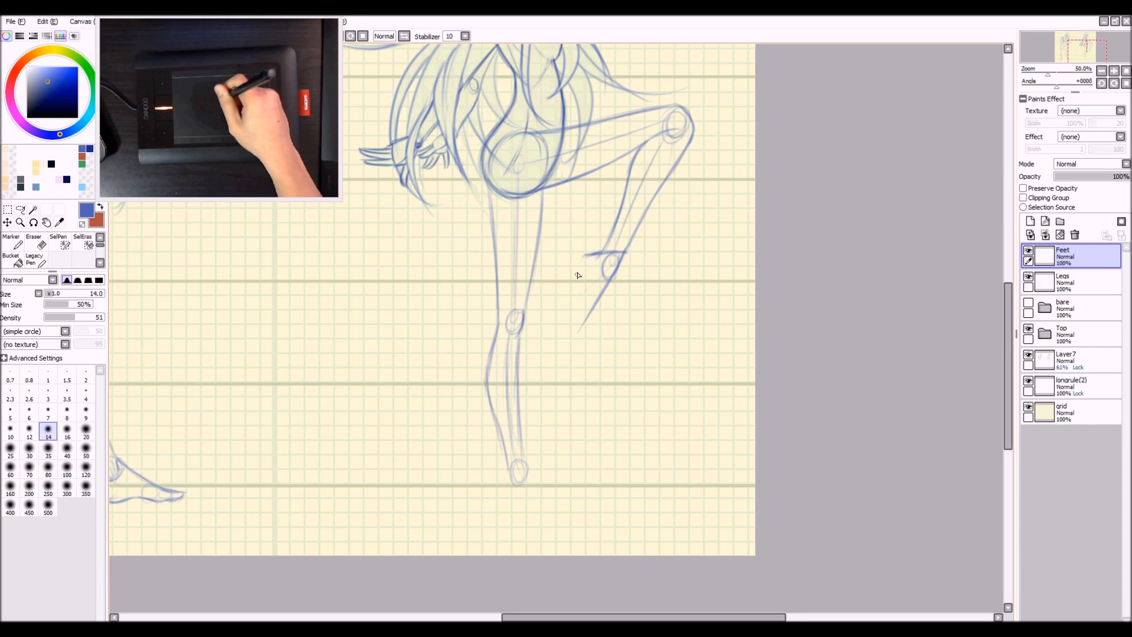
{"action": "left_click_drag", "start_coordinate": [588, 254], "coordinate": [578, 298]}
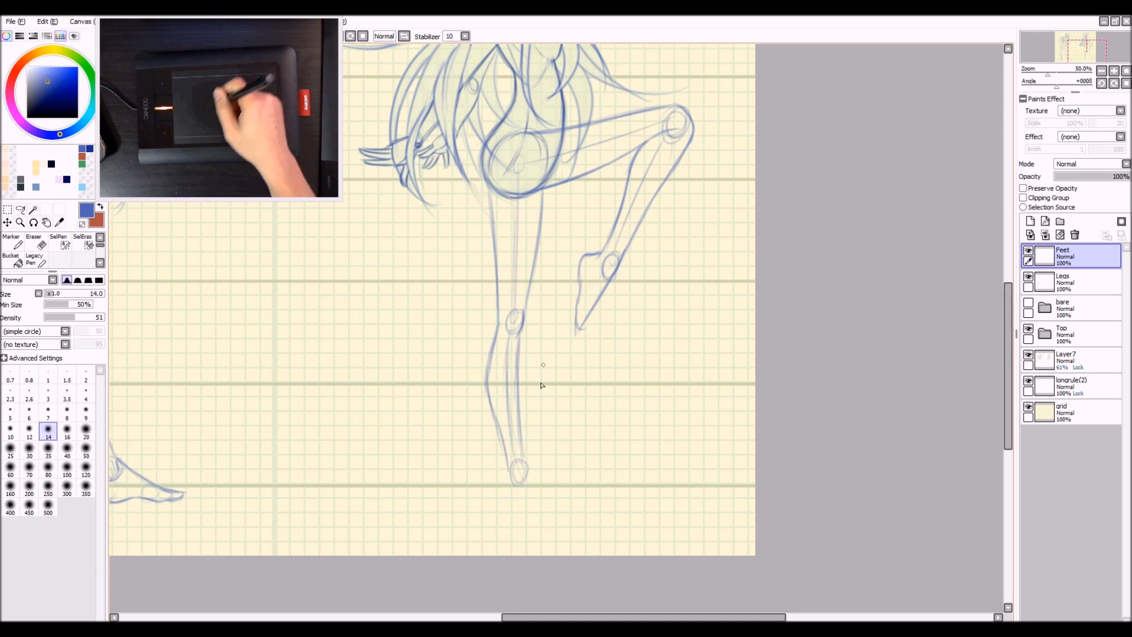
Step: Draw the right figure's standing foot in side view, with heel, sloping instep and flat sole ending in toes
{"action": "left_click_drag", "start_coordinate": [510, 465], "coordinate": [510, 504]}
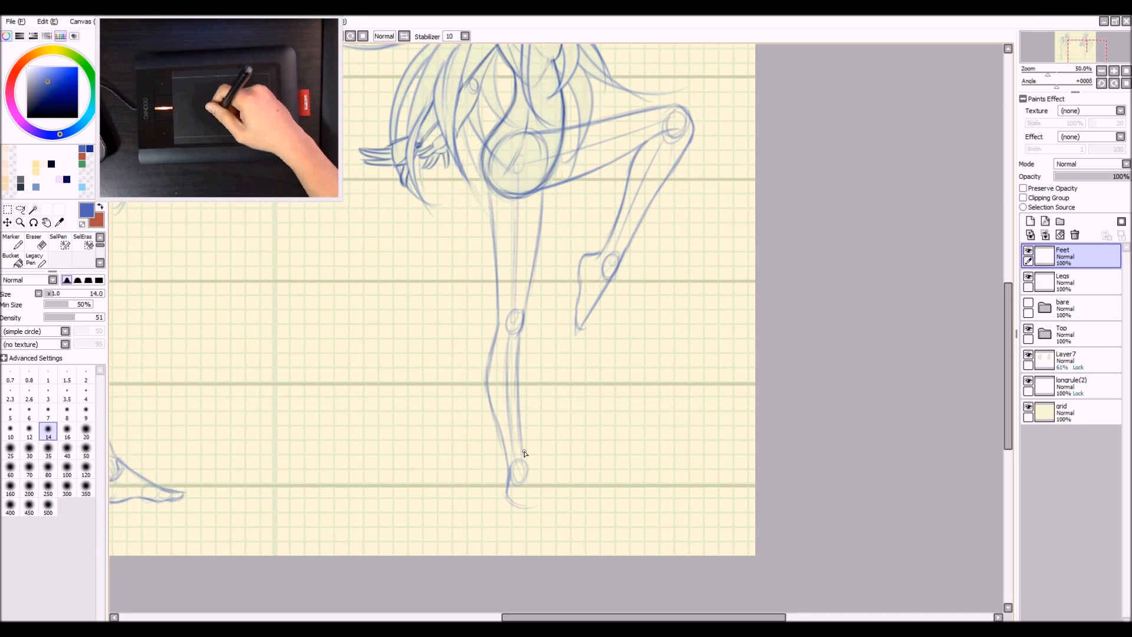
{"action": "left_click_drag", "start_coordinate": [525, 463], "coordinate": [569, 490]}
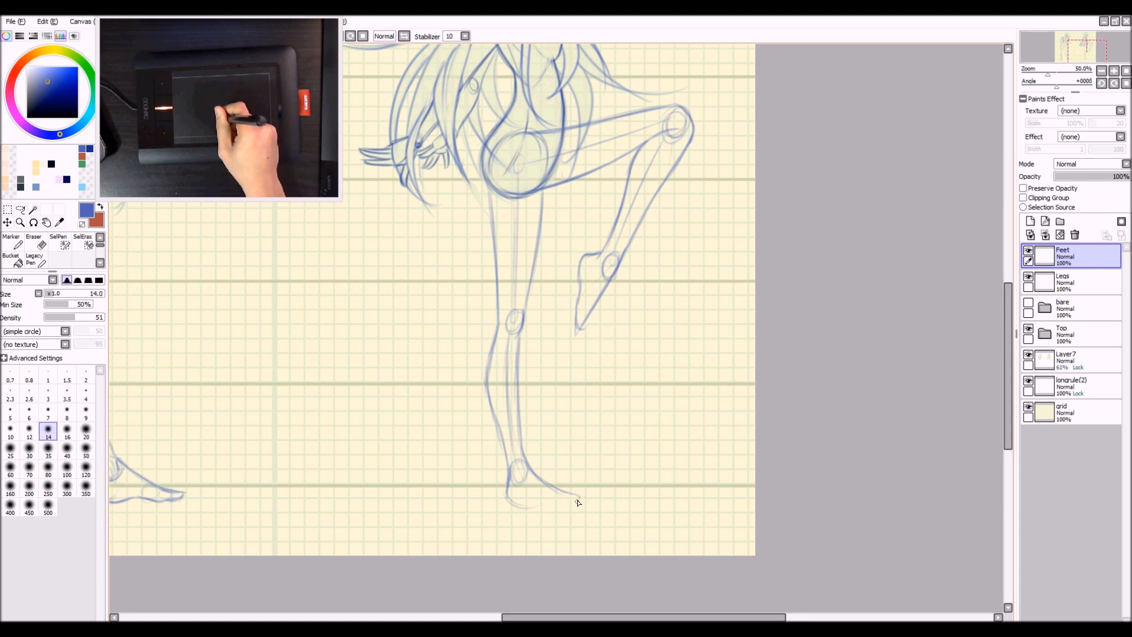
{"action": "mouse_move", "coordinate": [507, 487]}
{"action": "left_mouse_down"}
{"action": "mouse_move", "coordinate": [525, 504]}
{"action": "mouse_move", "coordinate": [509, 497]}
{"action": "mouse_move", "coordinate": [587, 502]}
{"action": "left_mouse_up"}
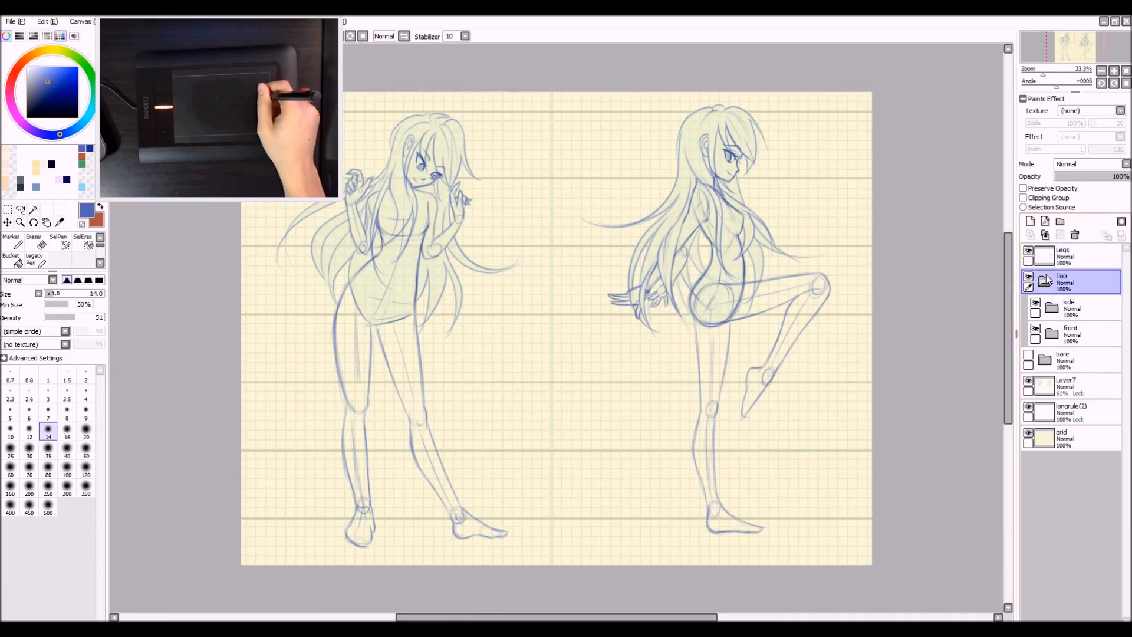
Step: Remove the area over the right figure's torso from the selection using the selection eraser at size 500
{"action": "left_click", "coordinate": [722, 256]}
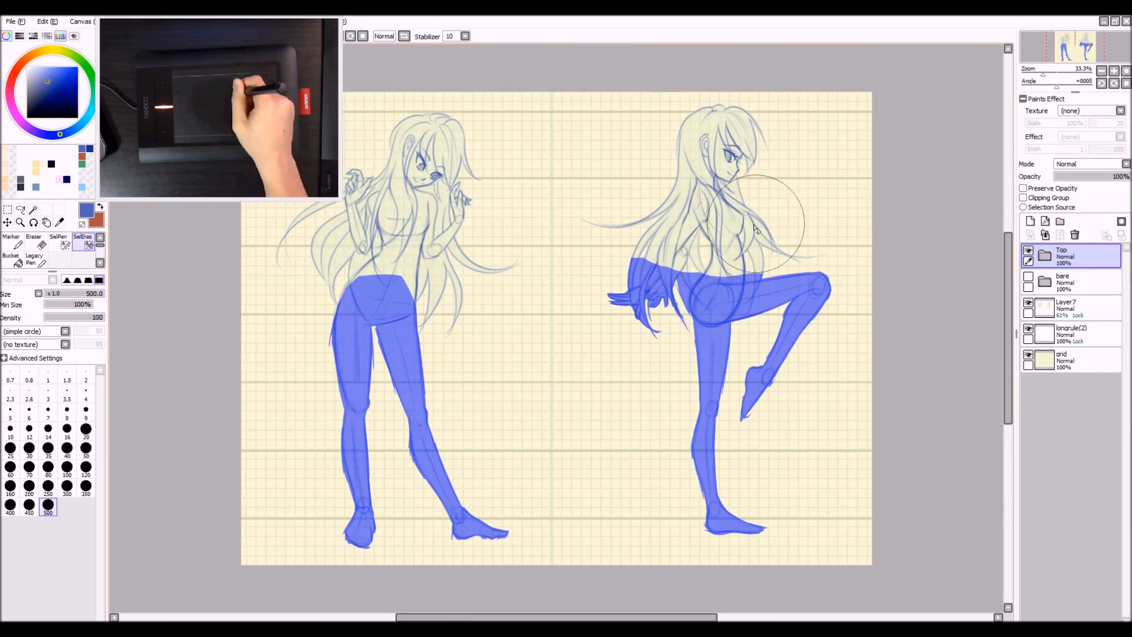